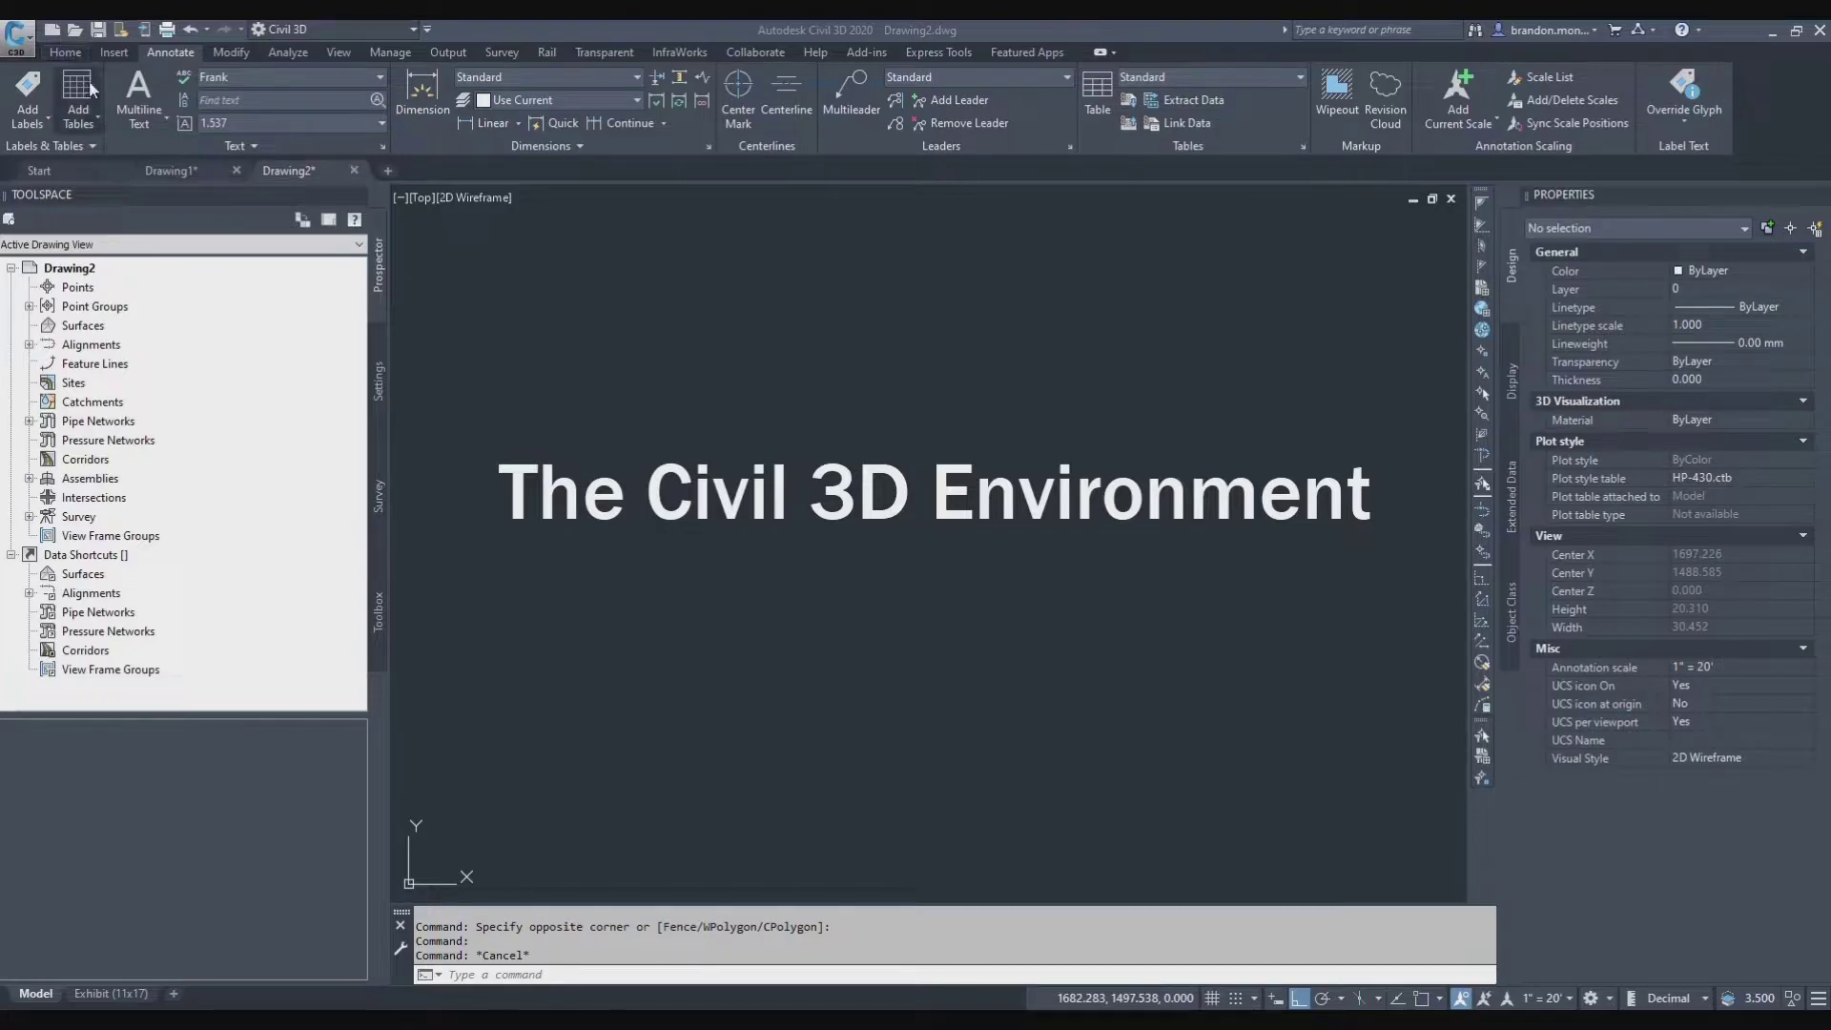
Look through the home, insertion, annotation, output and modification tool sets, and examine the available methods for creating lines.
click(65, 52)
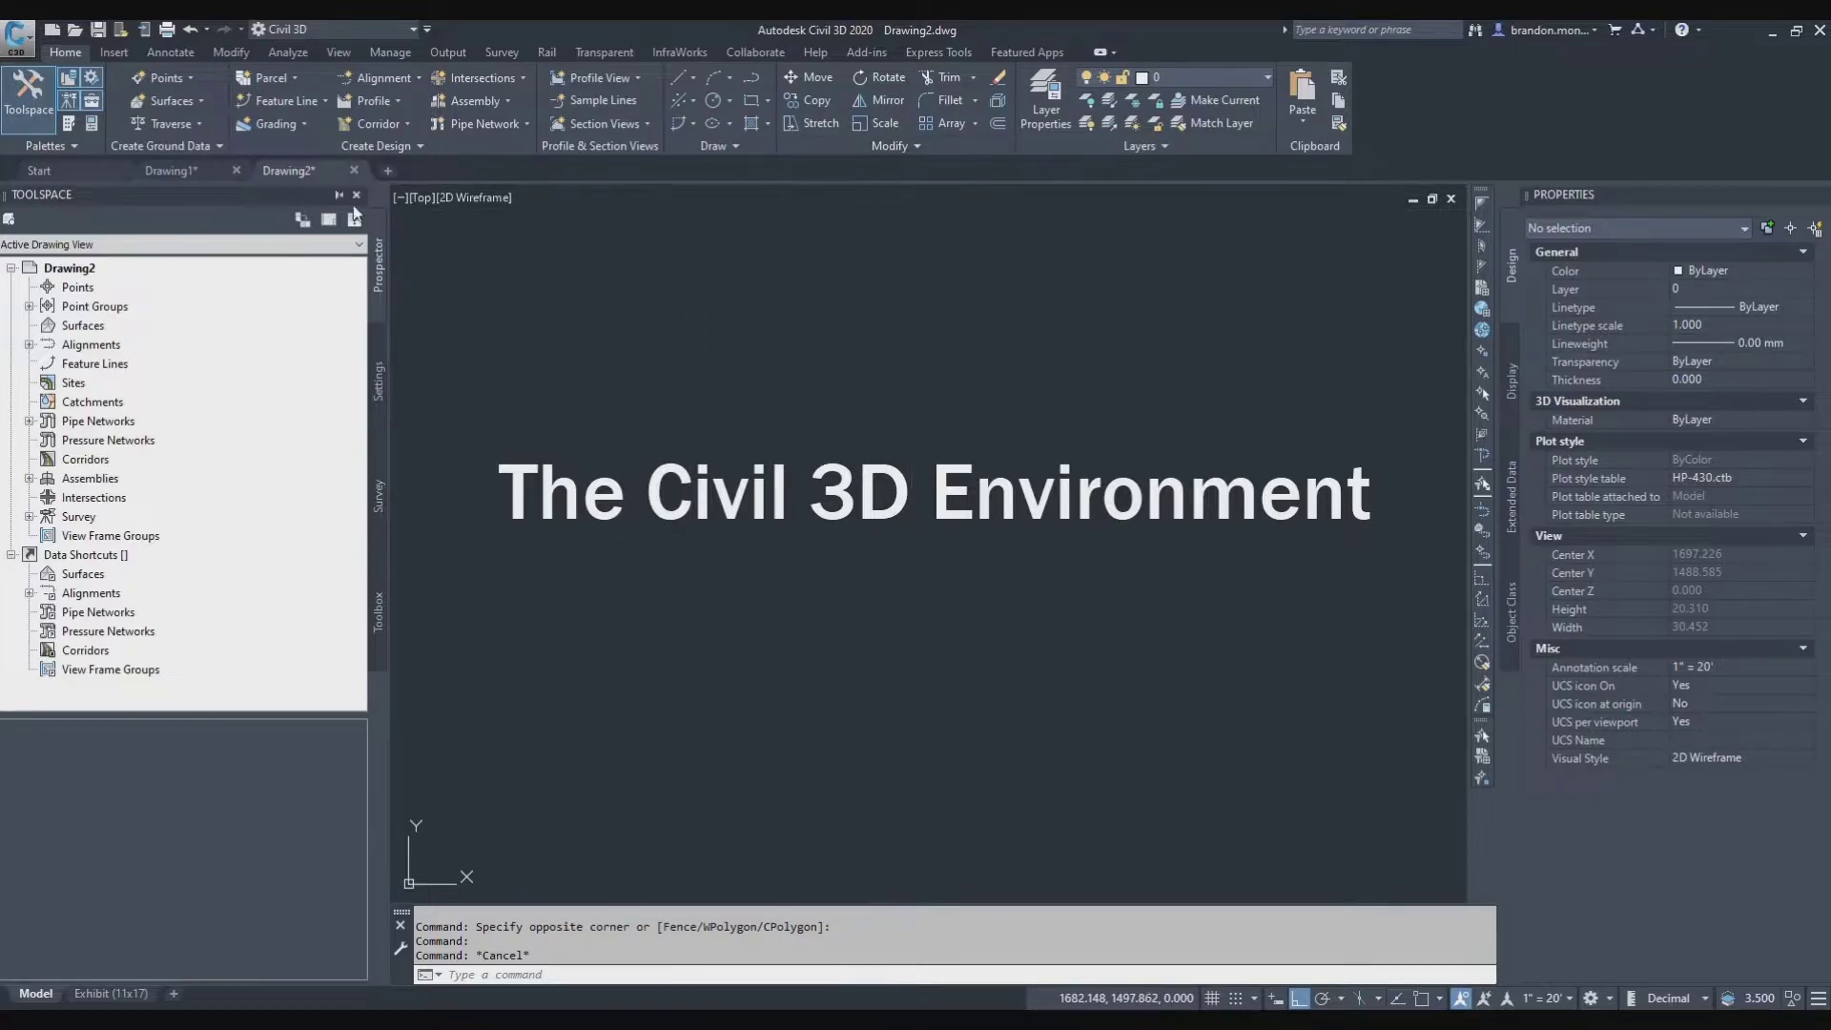
click(112, 54)
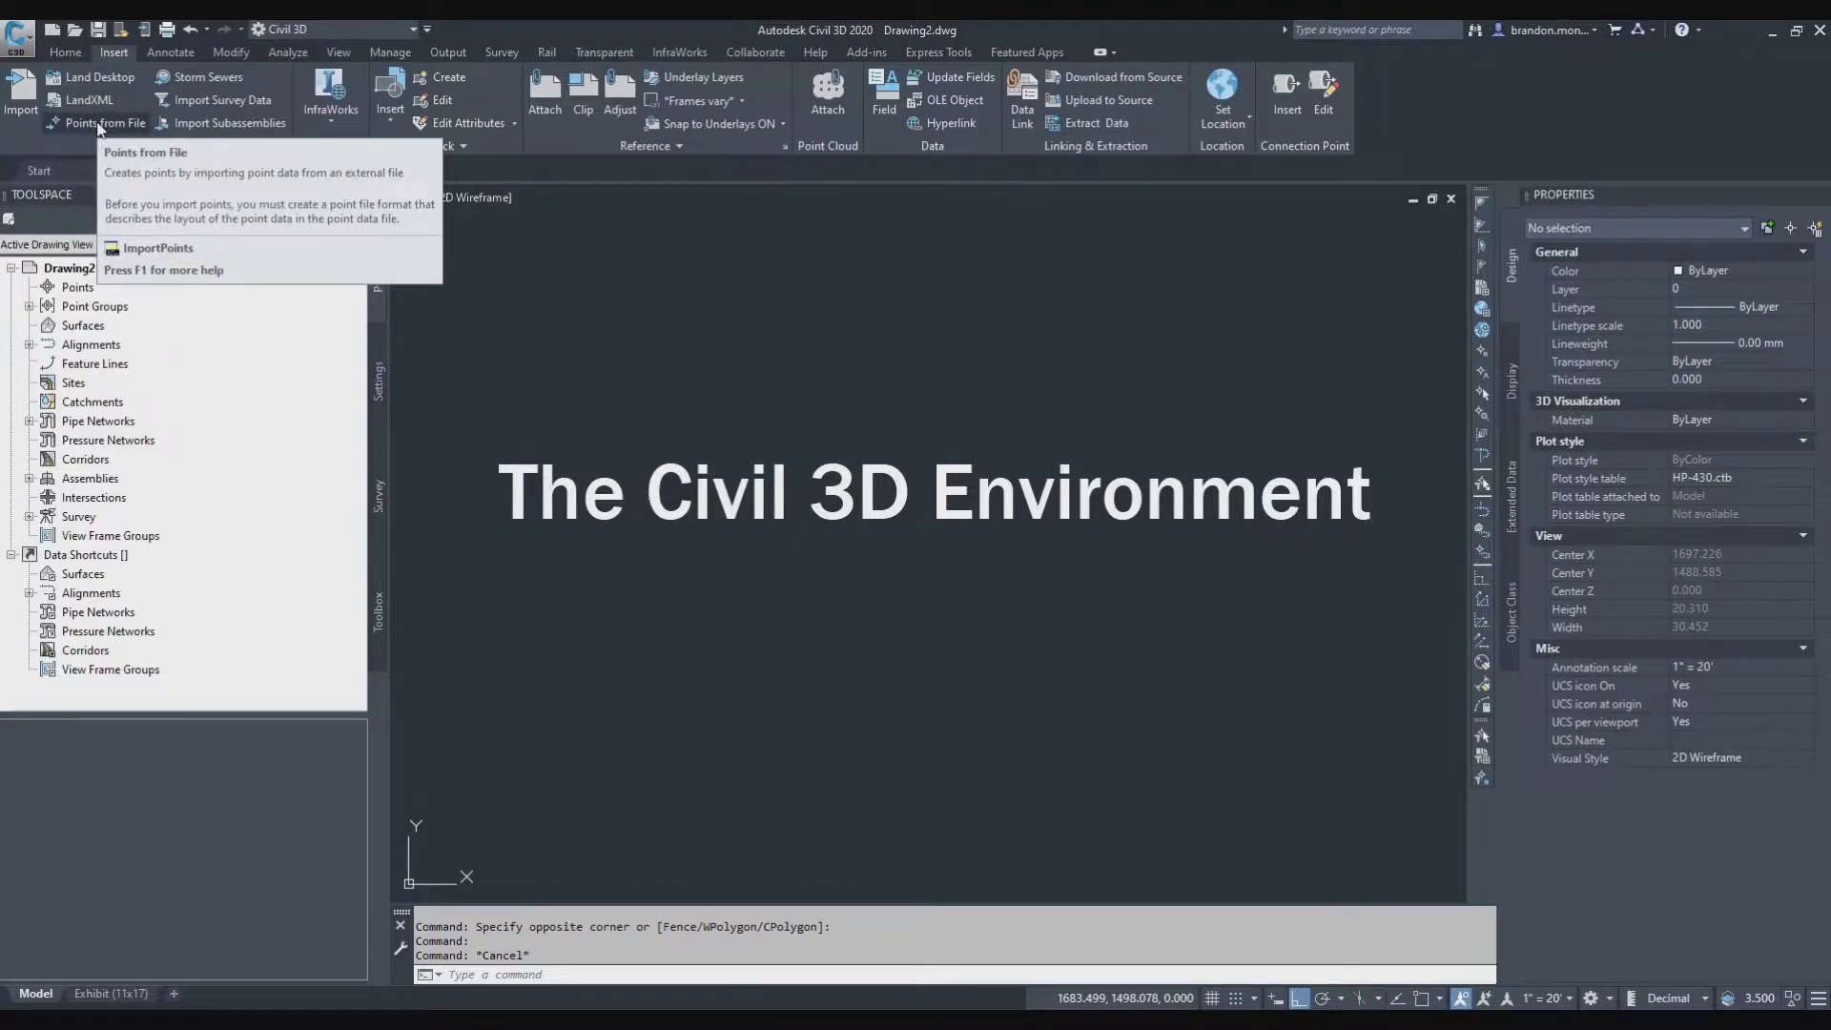
click(169, 51)
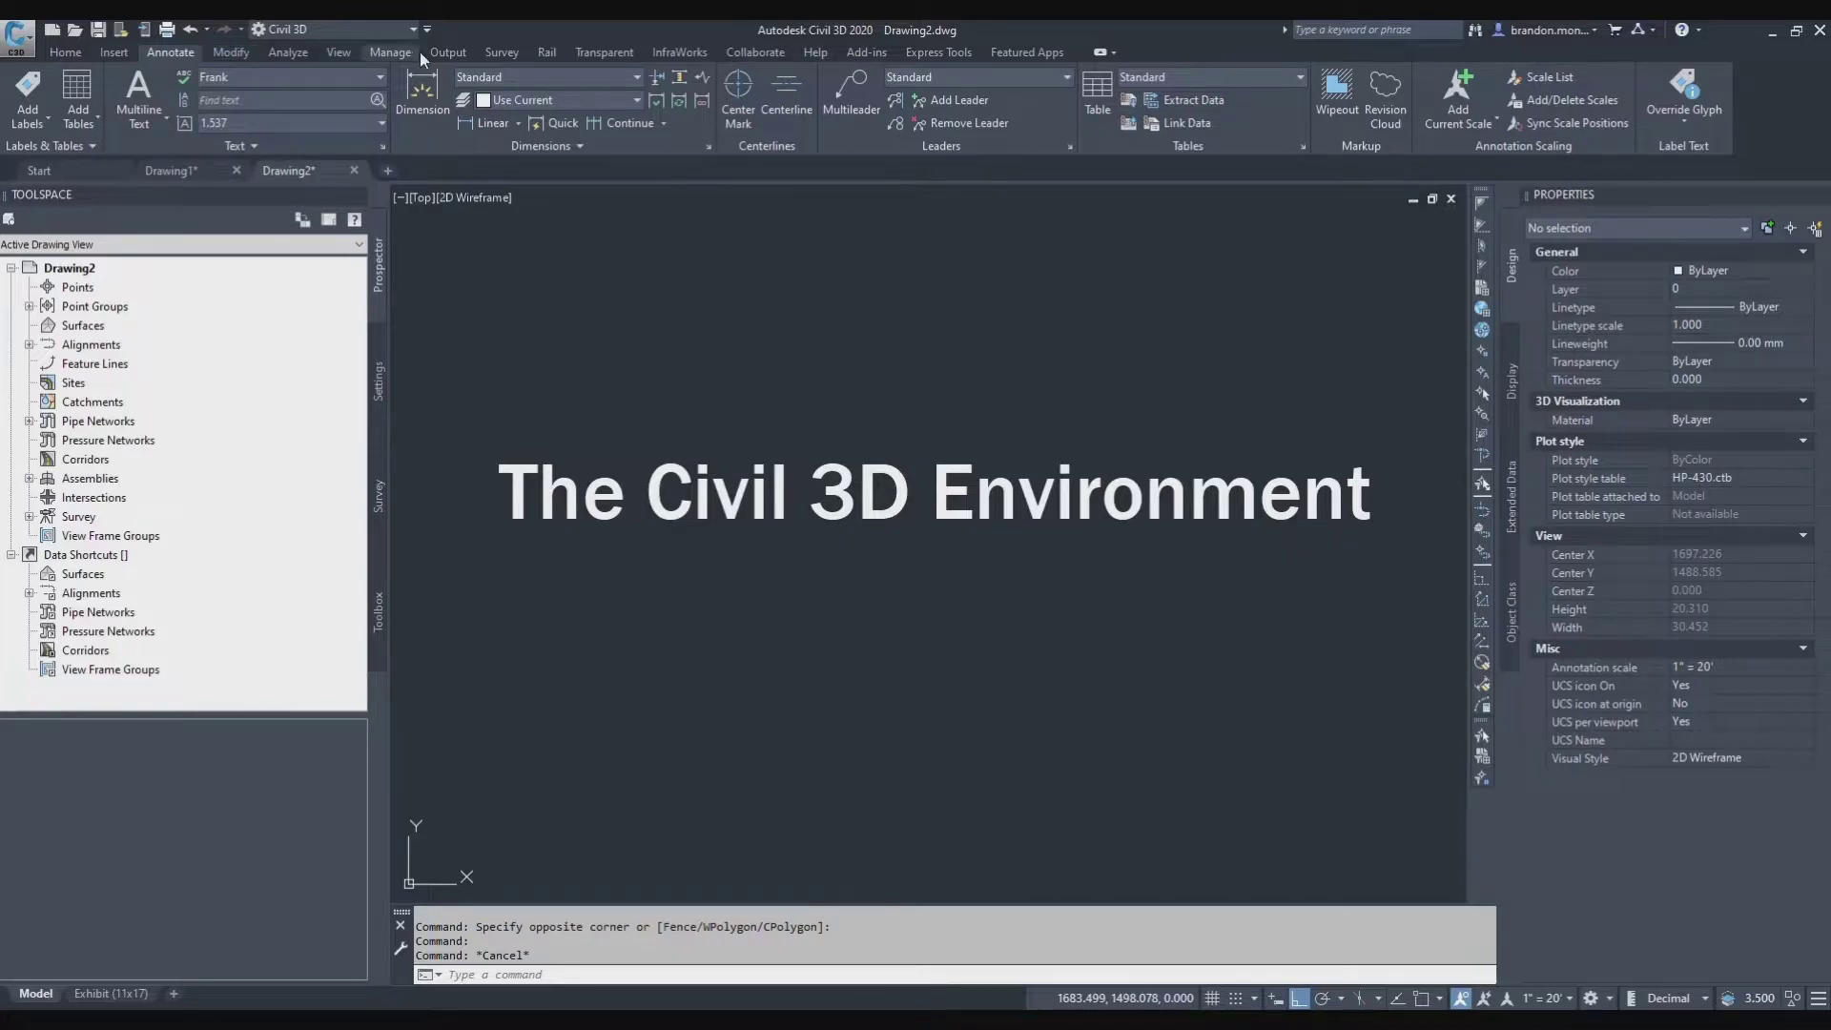
click(447, 52)
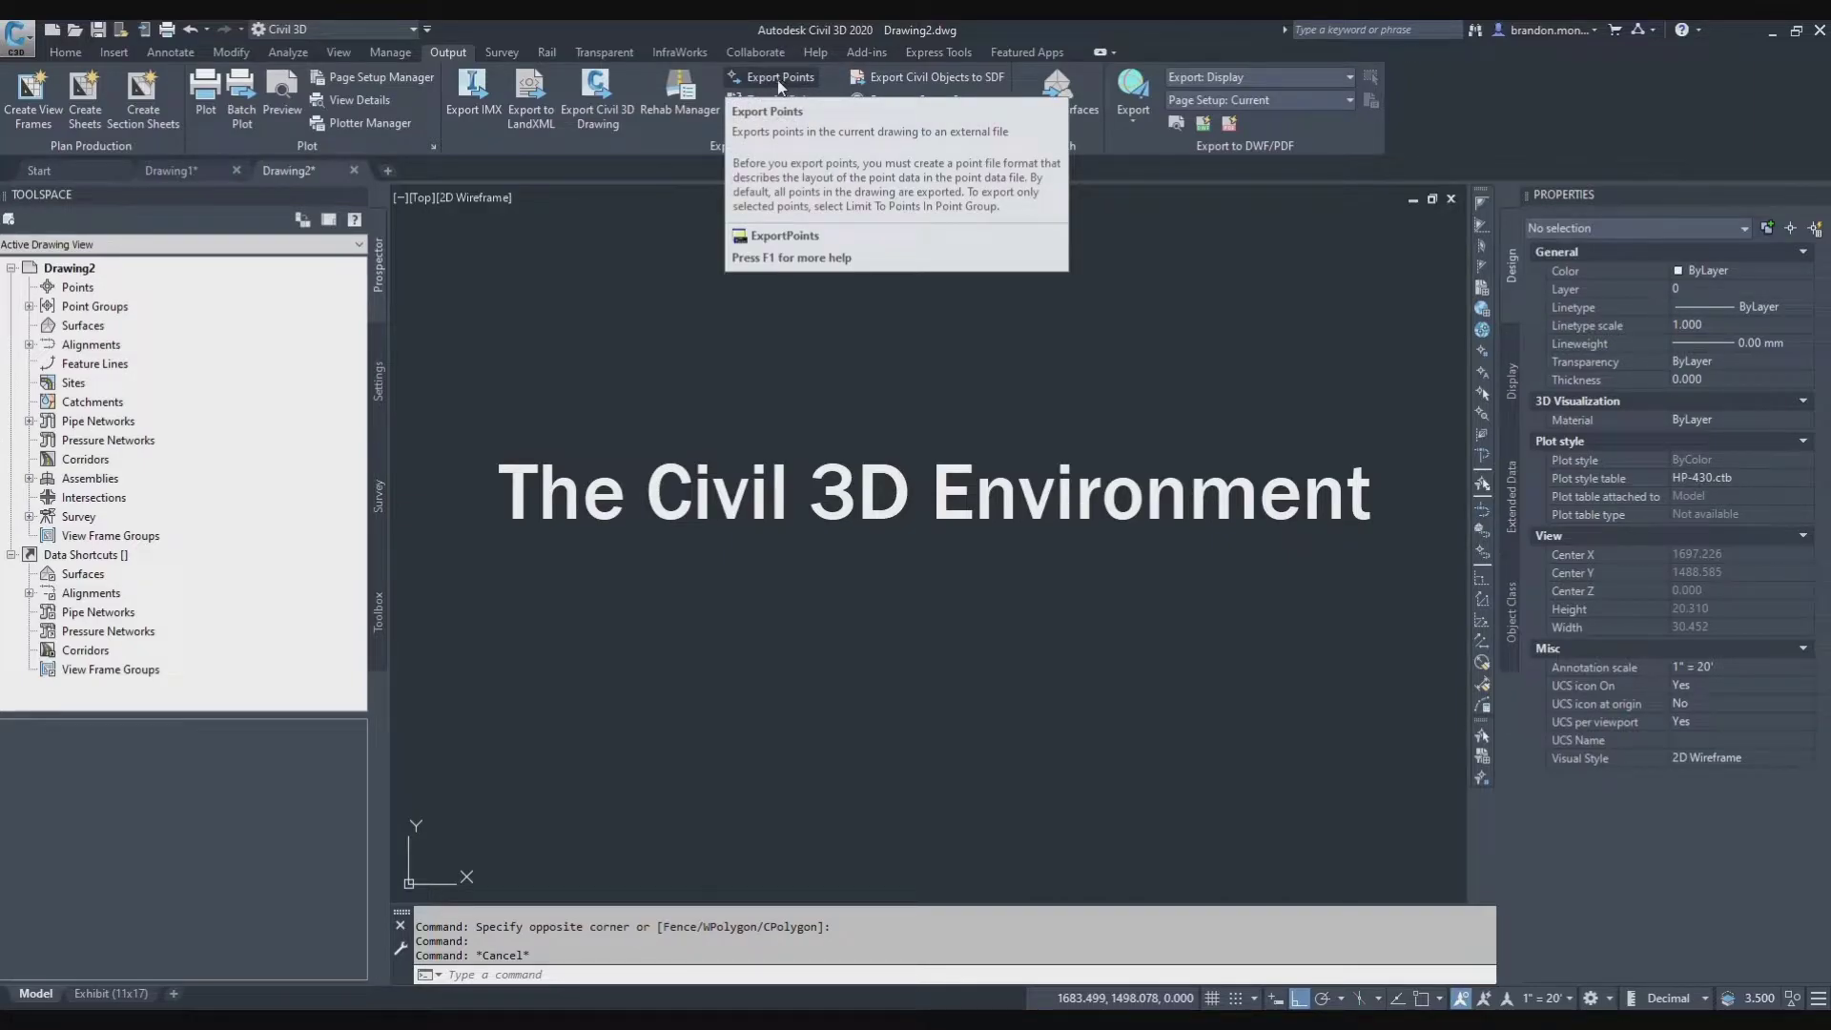
click(234, 53)
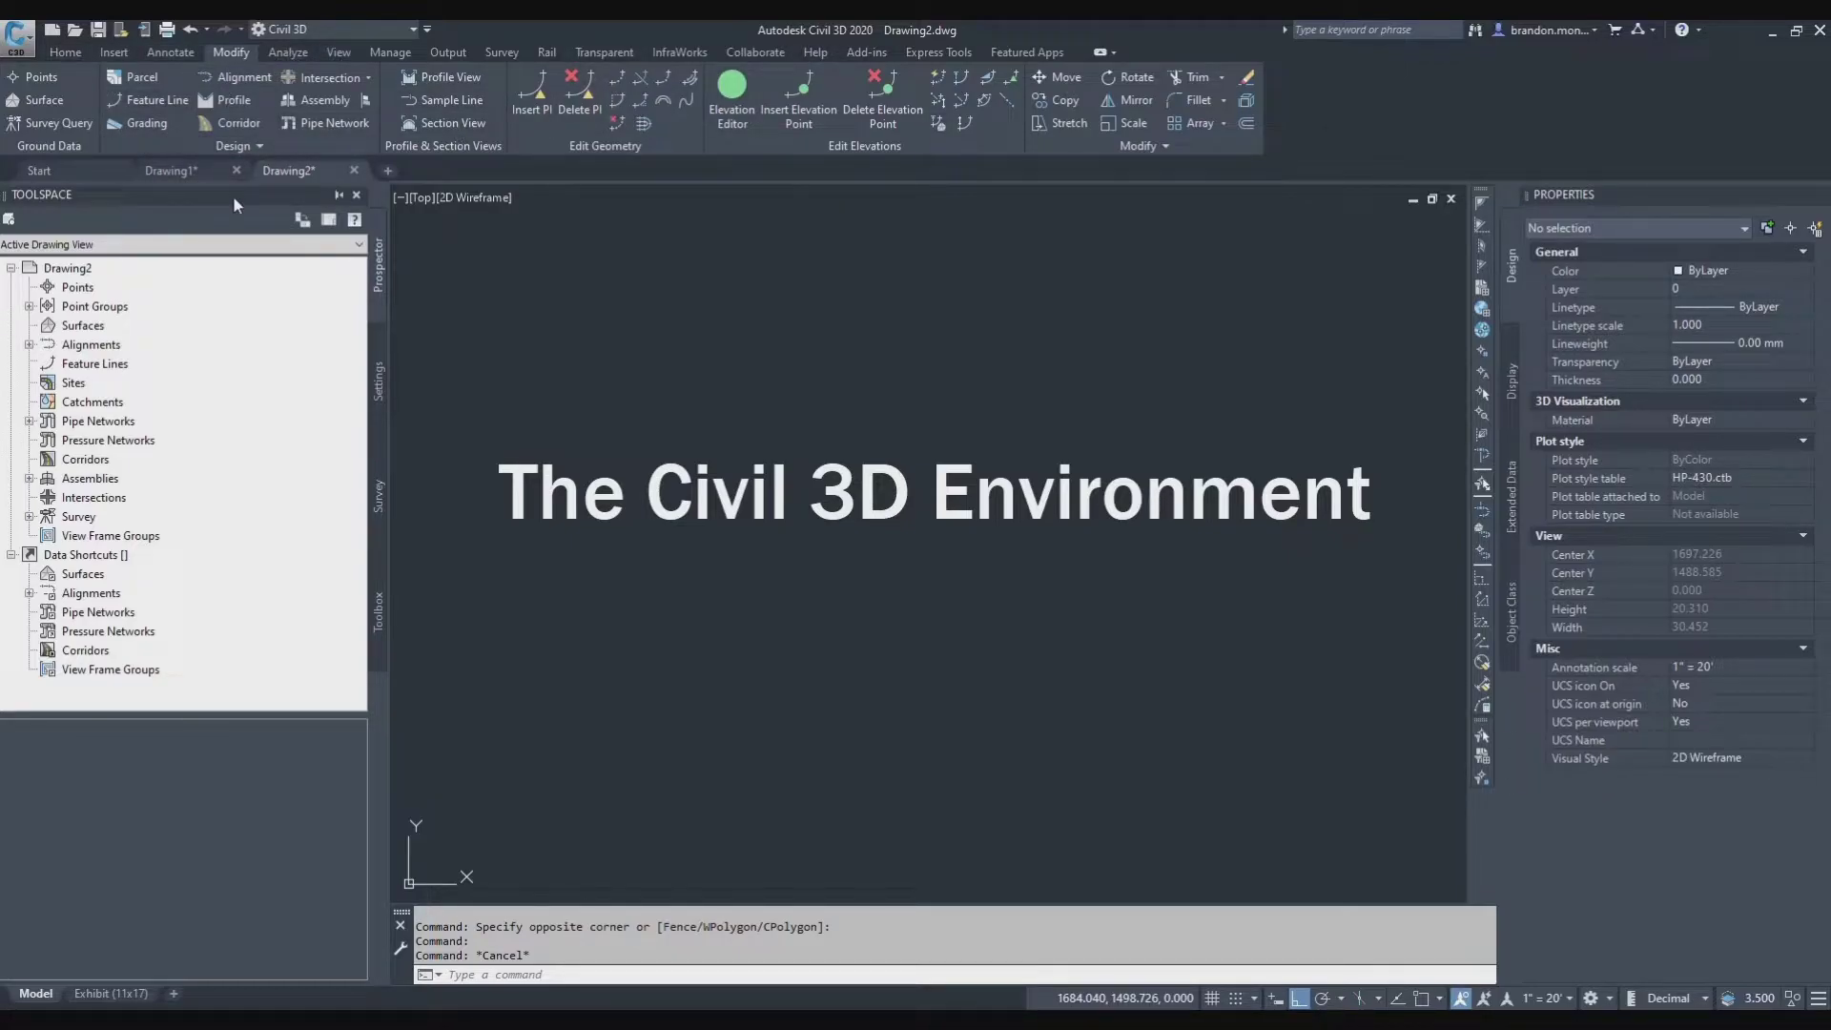
click(587, 980)
click(74, 53)
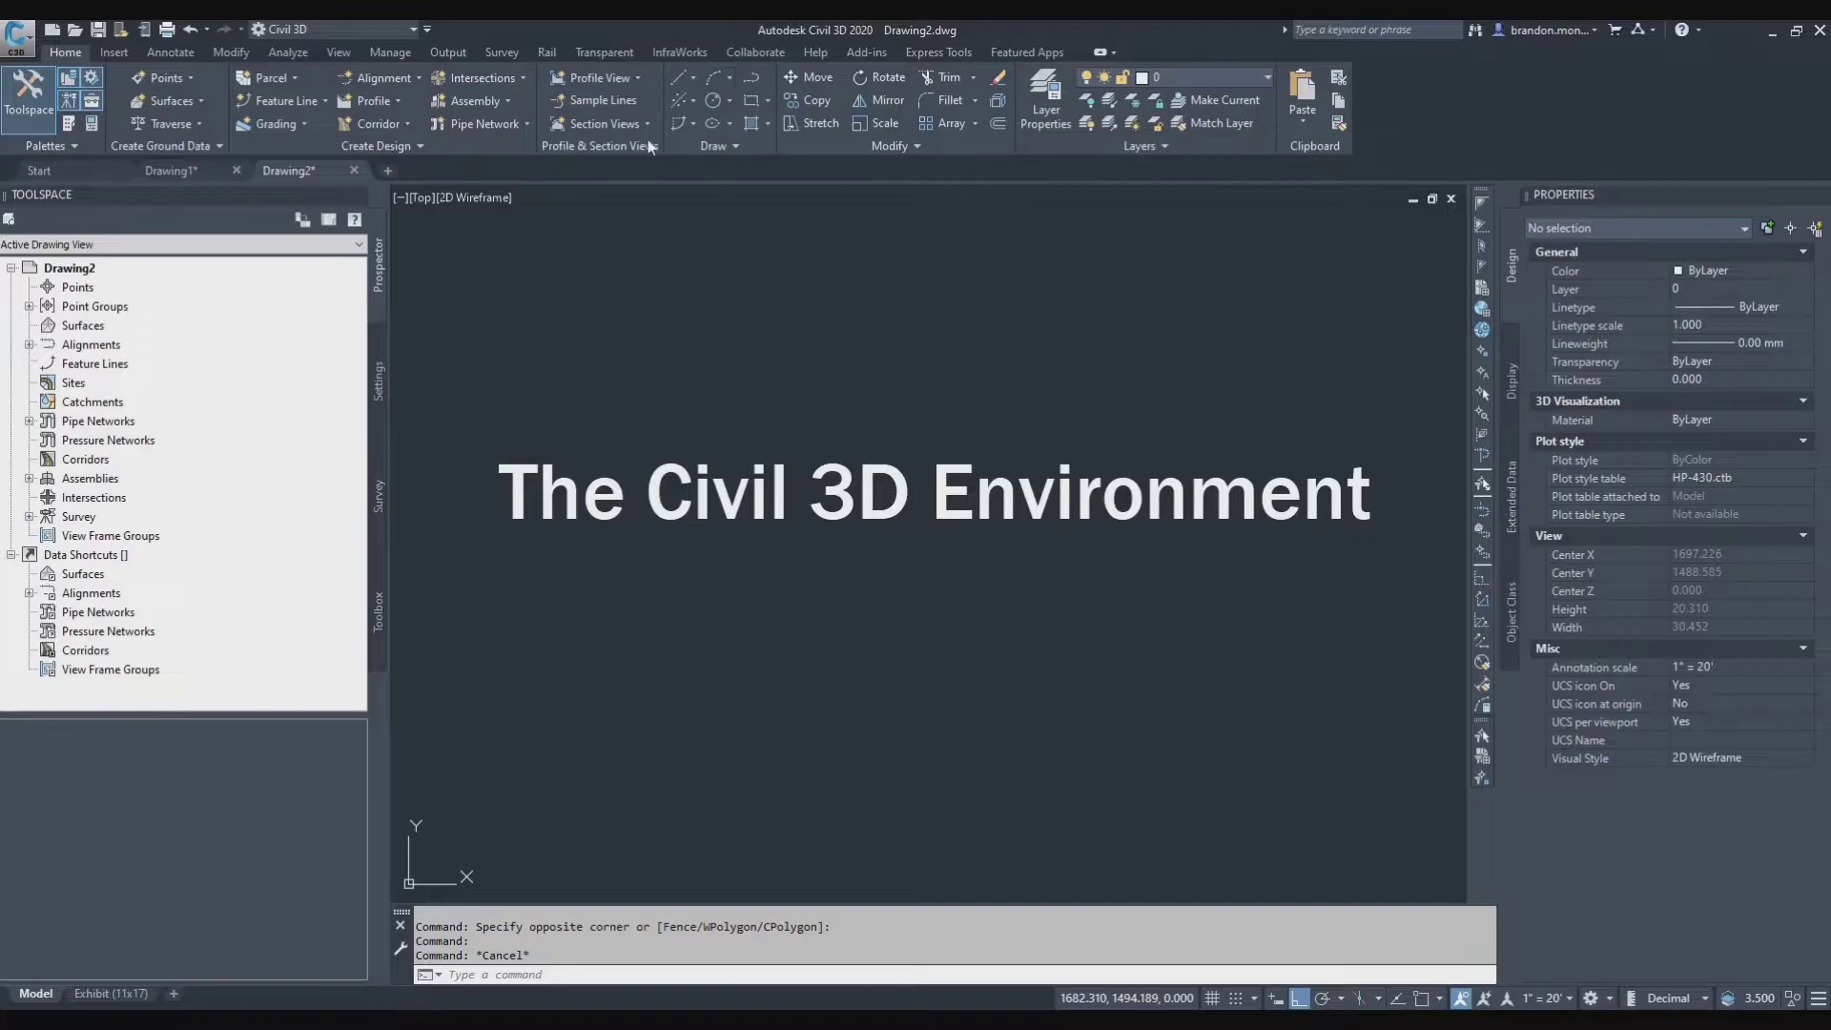
click(695, 77)
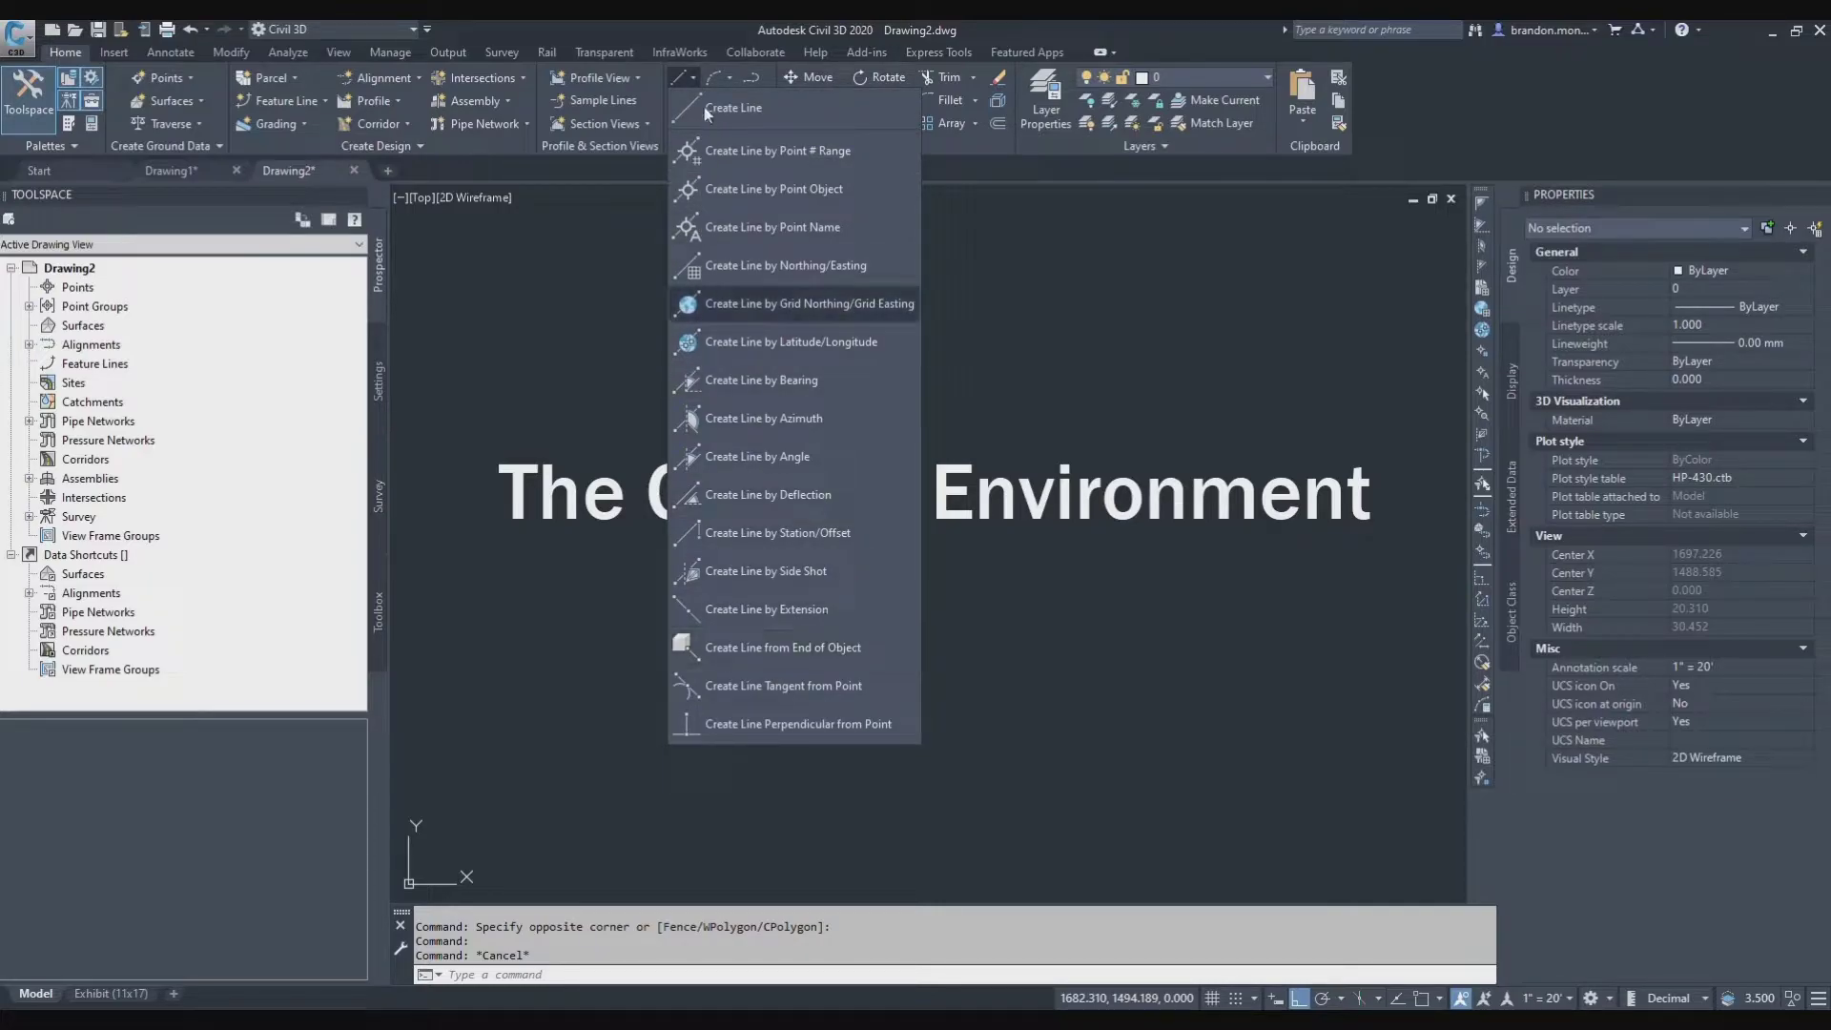
Try starting the Move and Copy commands from the command line, cancelling each without selecting objects.
click(516, 983)
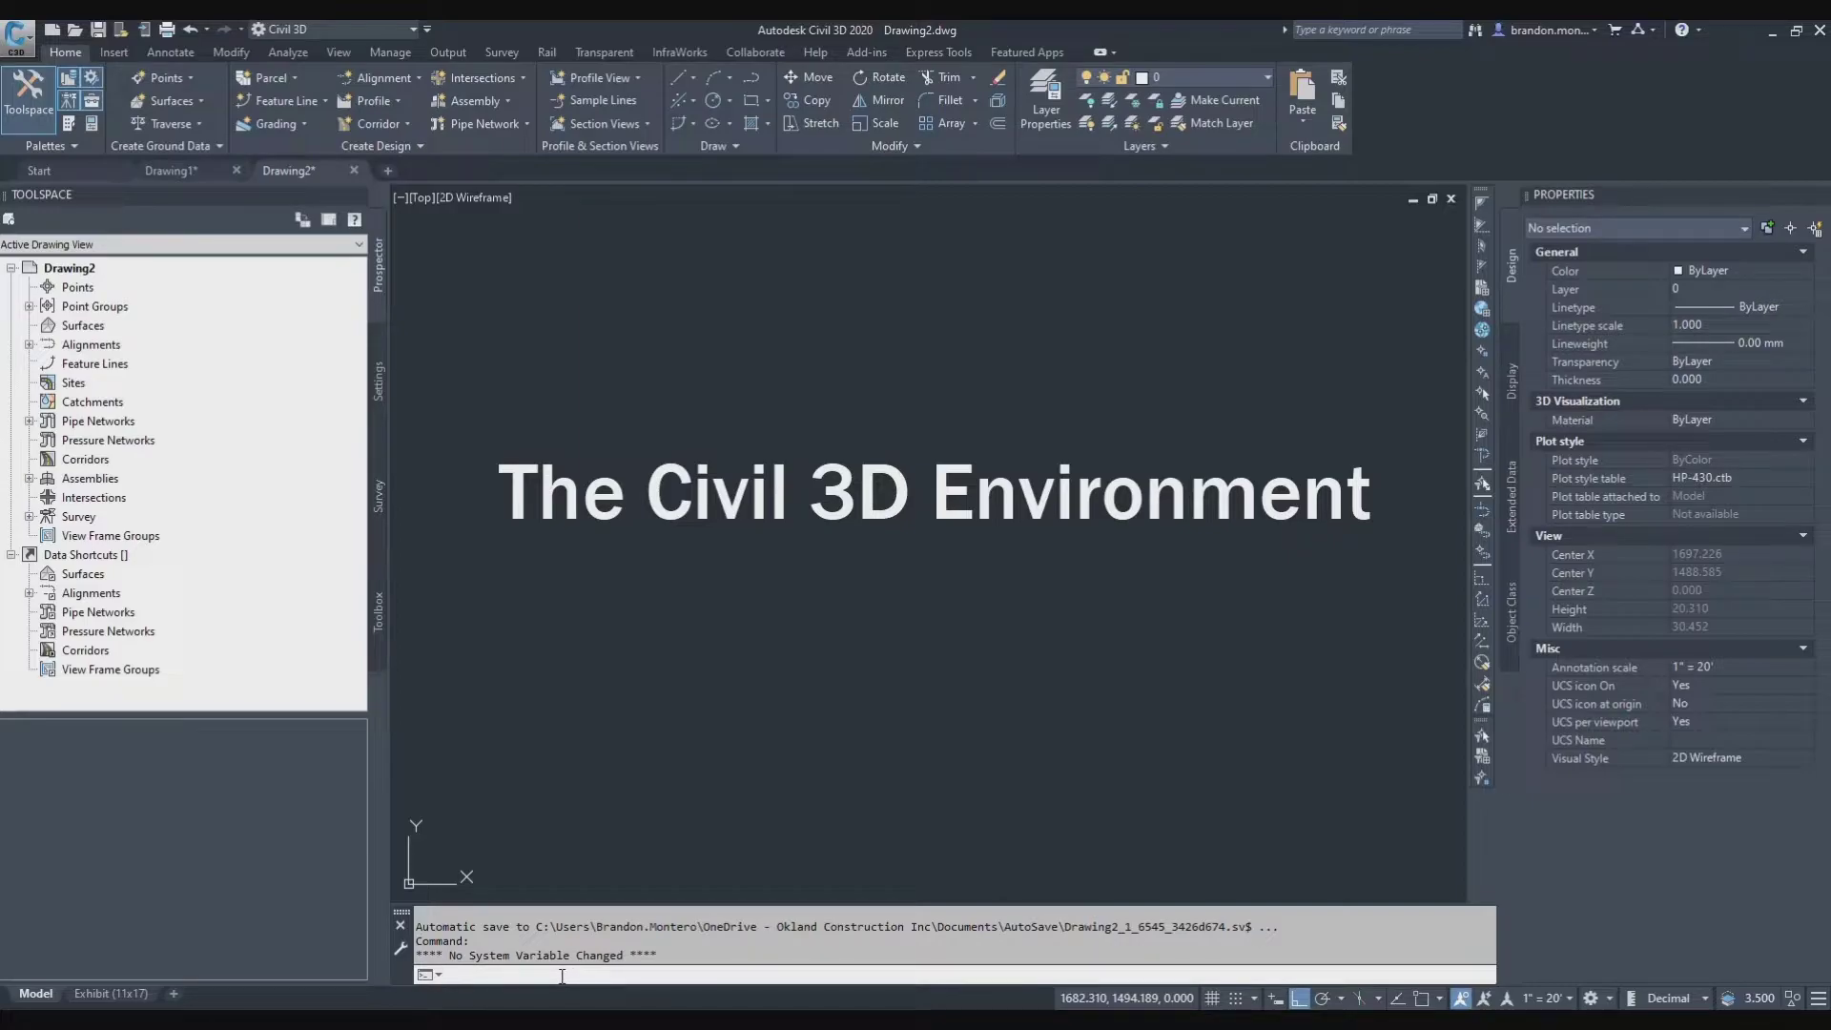
text(mov)
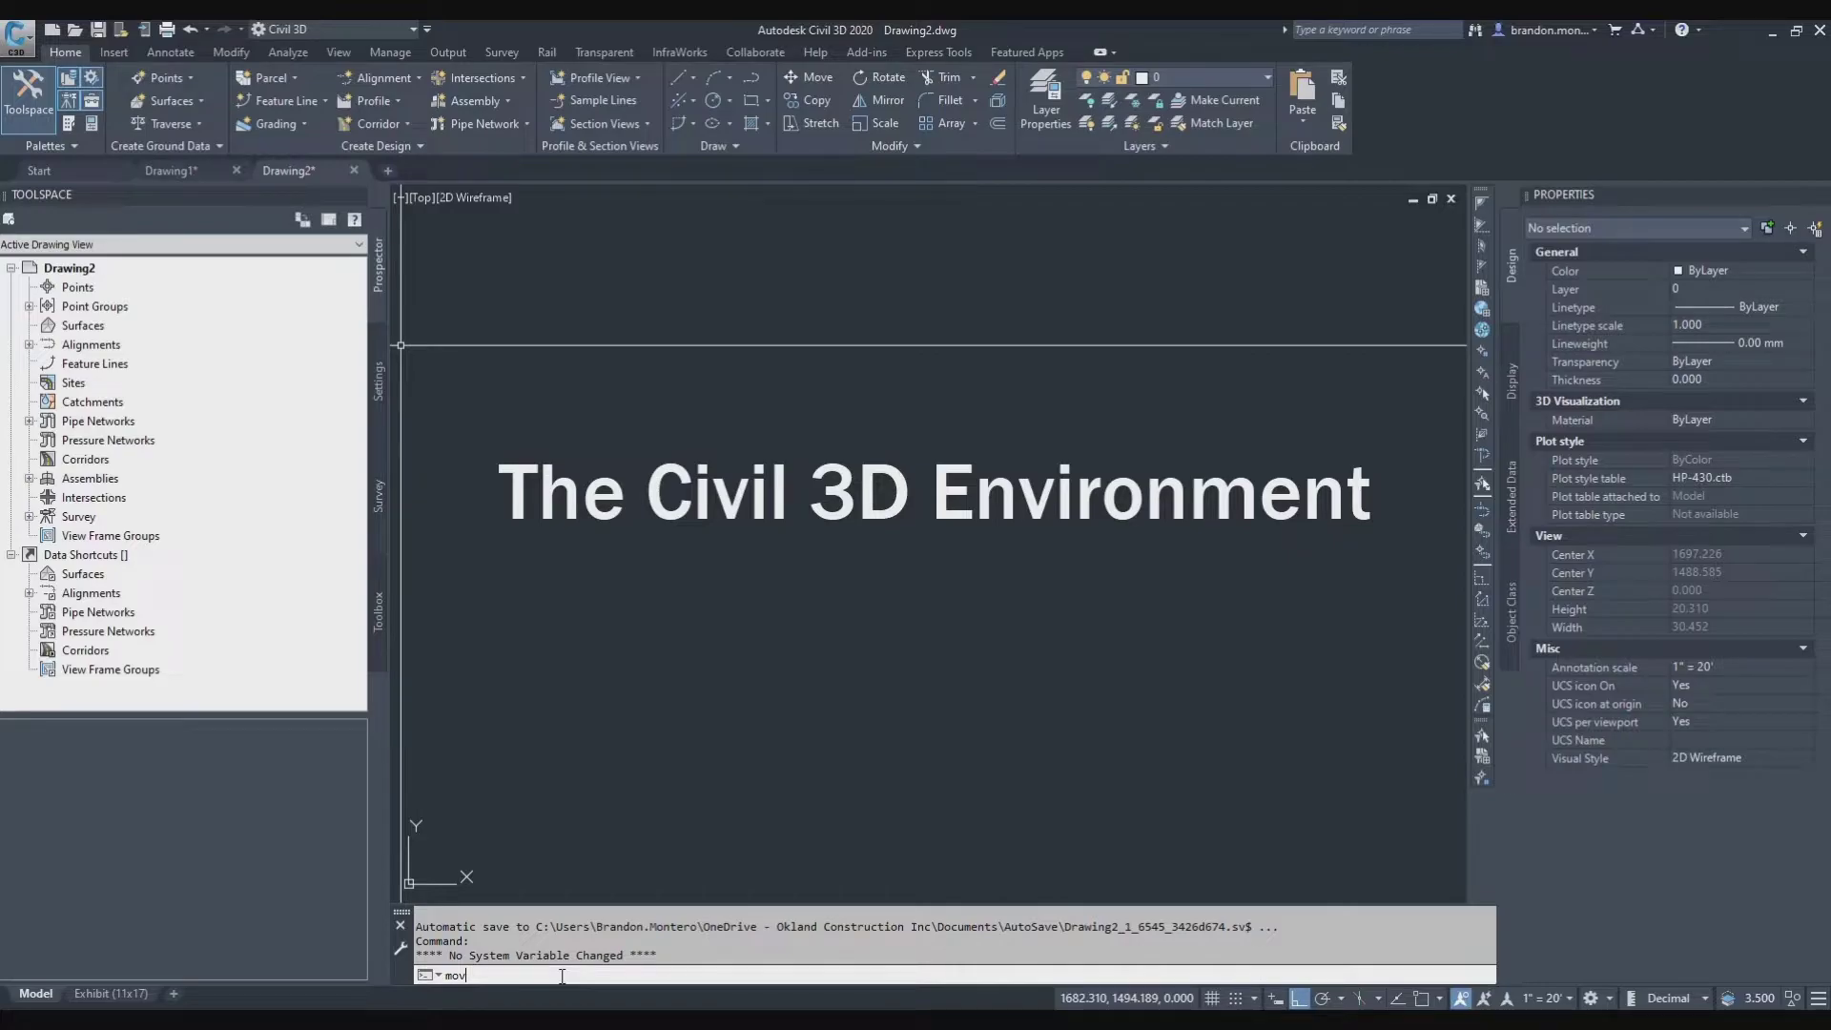
key(Return)
key(Escape)
key(Escape)
text(copy)
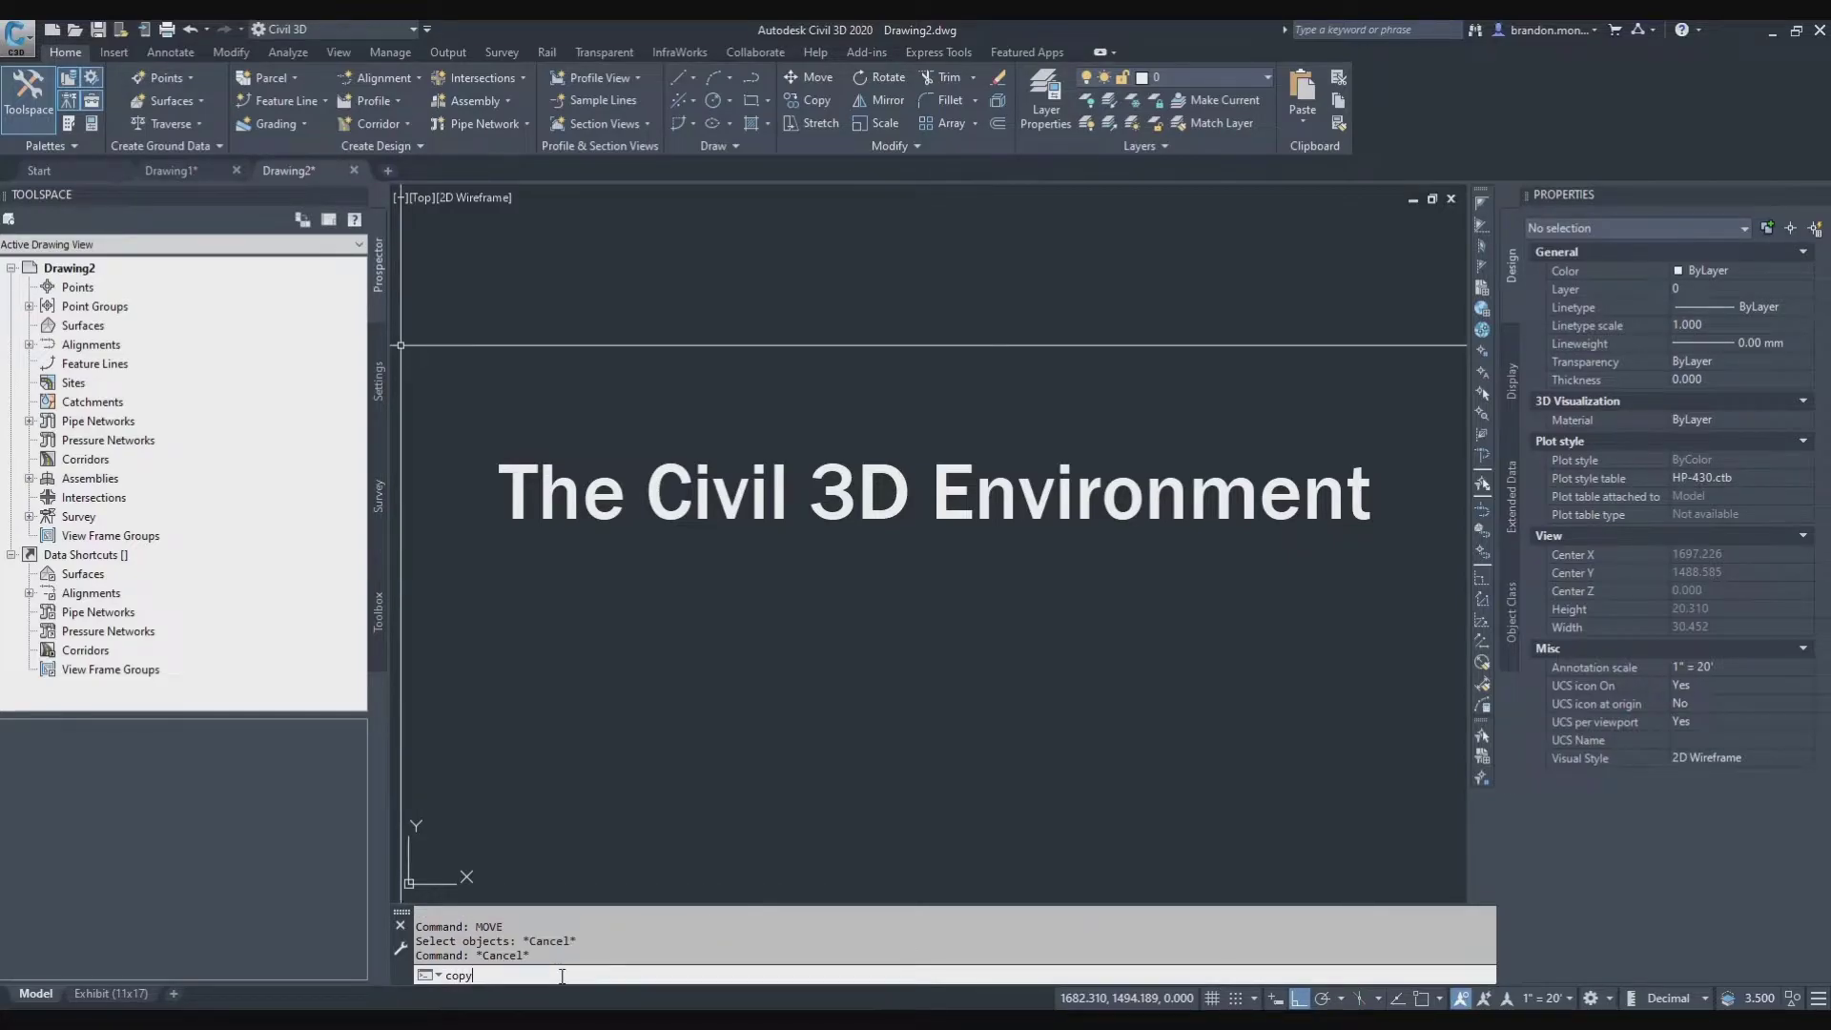
key(Return)
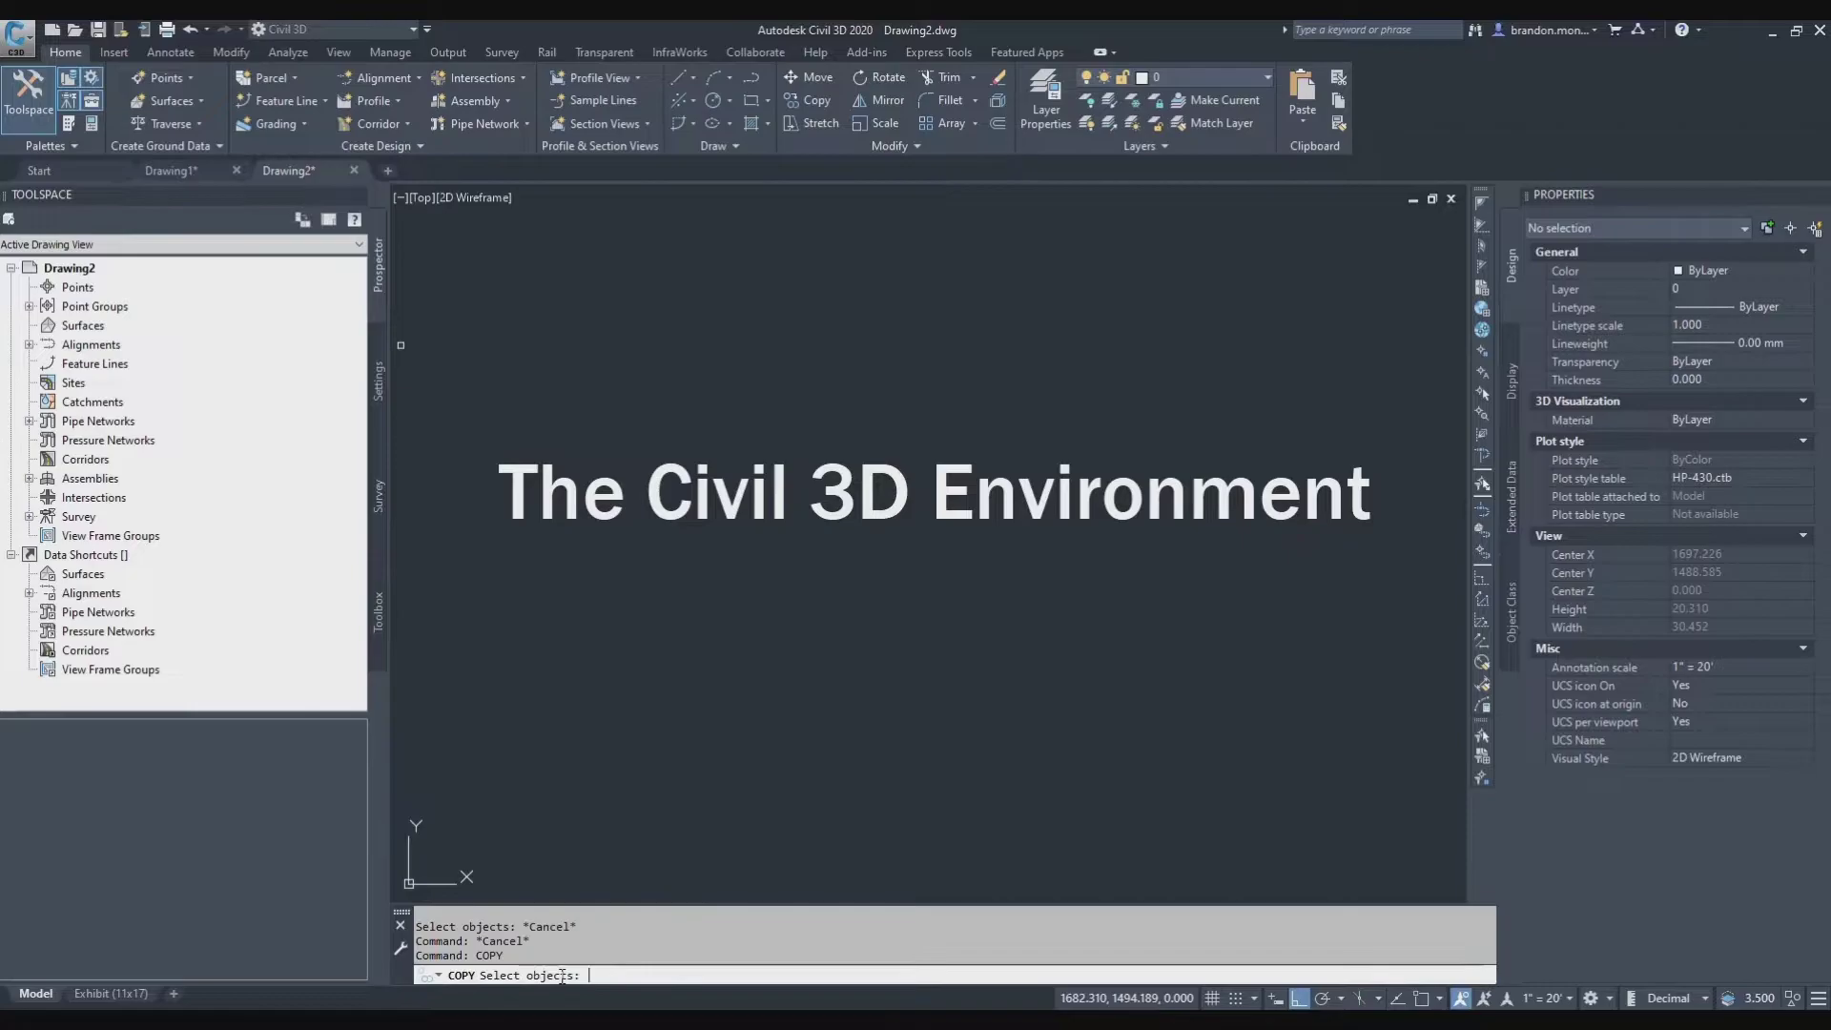
key(Escape)
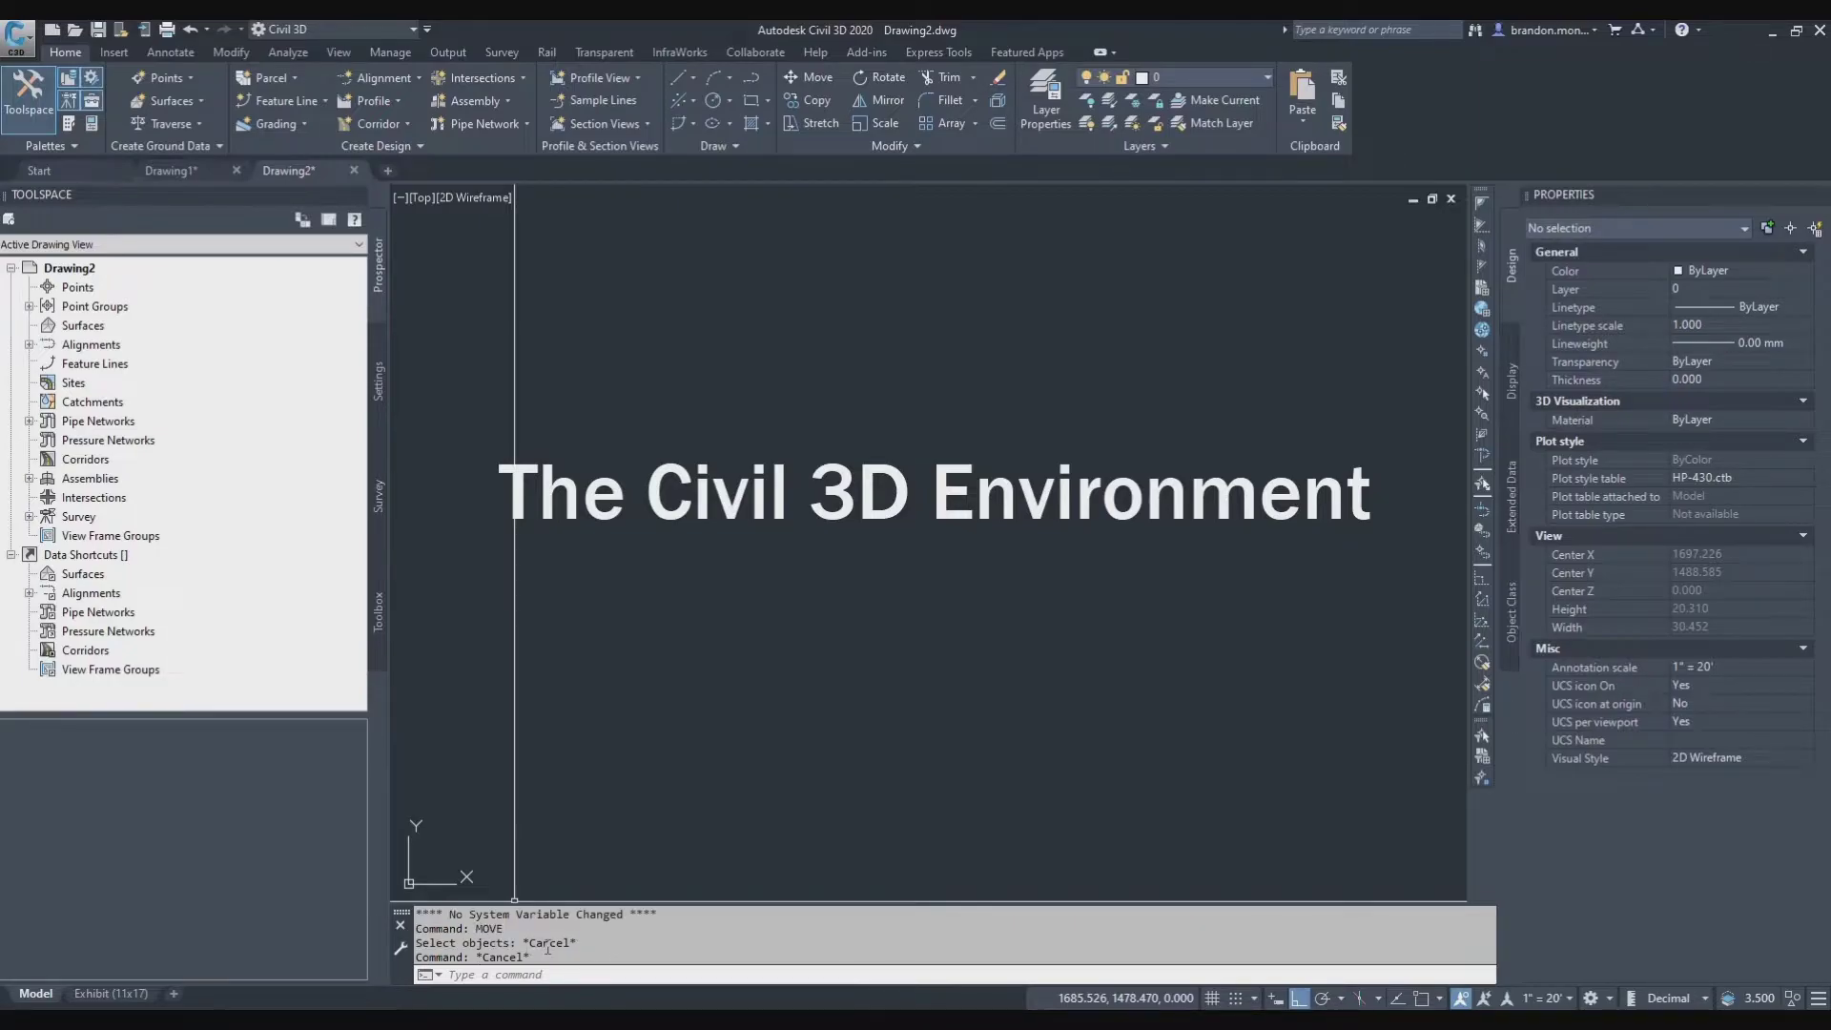
key(Escape)
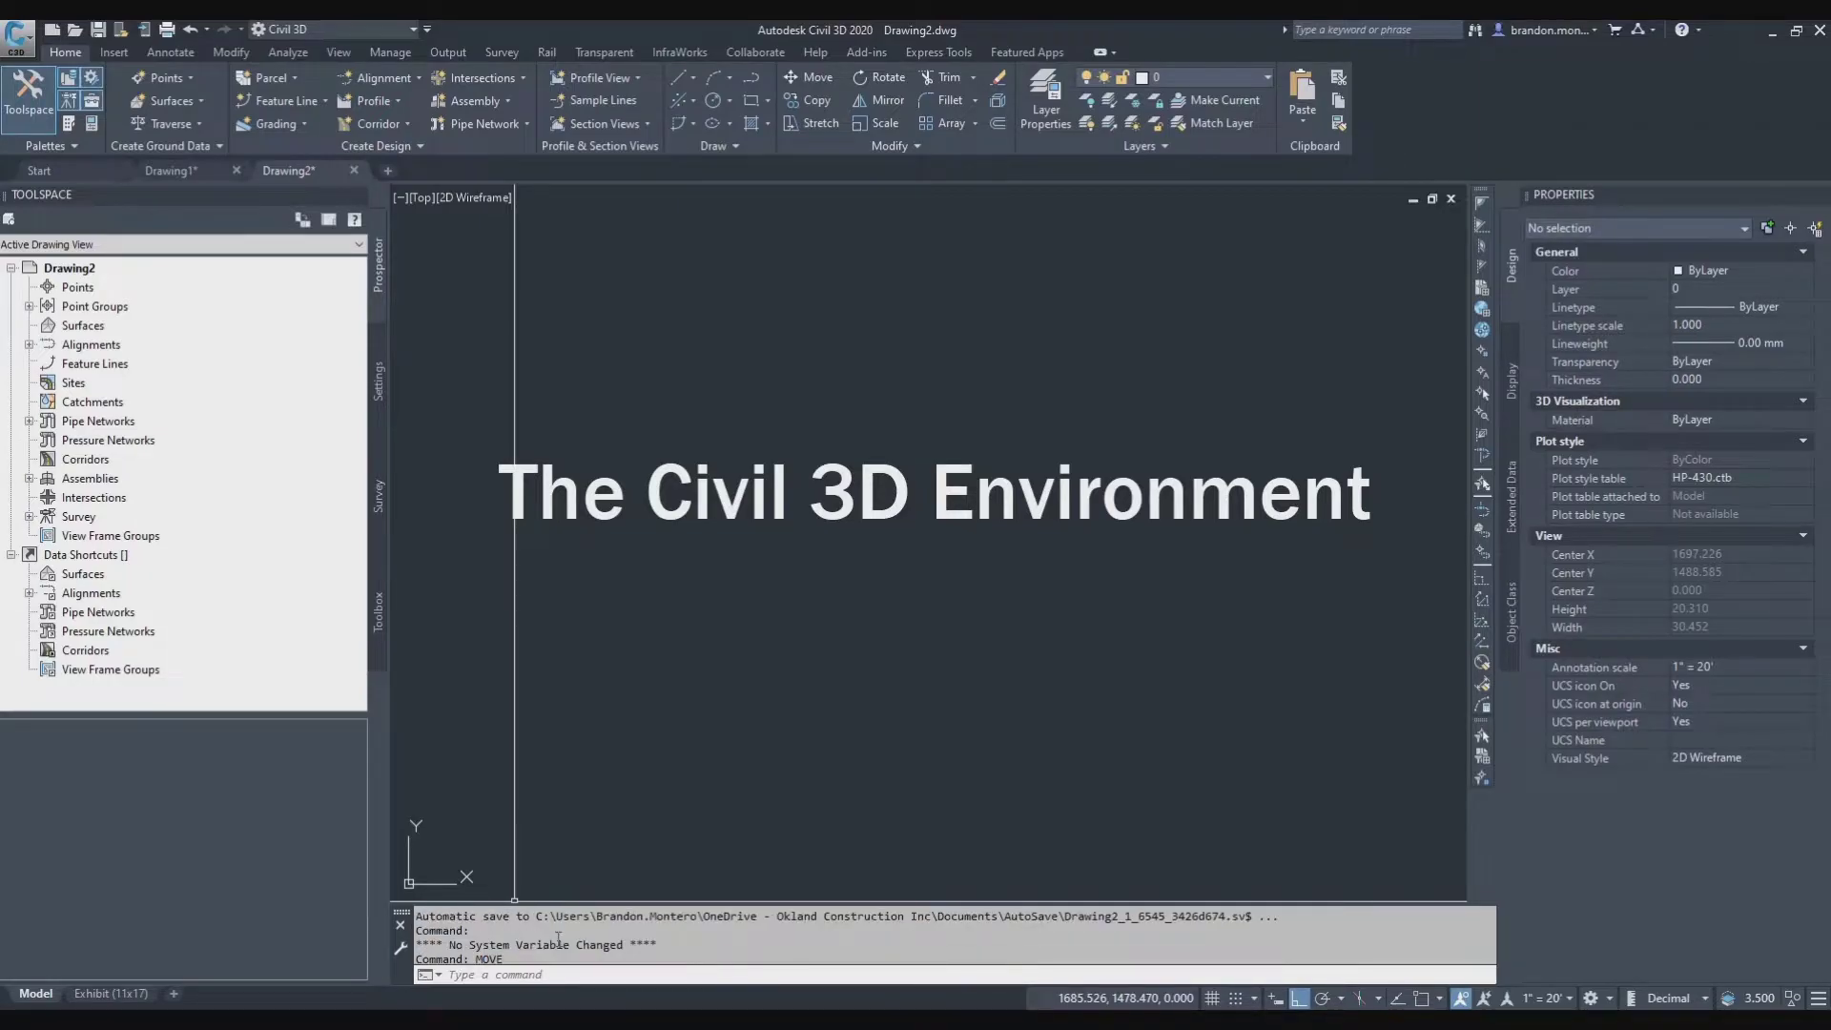
text(copy)
key(Return)
key(Escape)
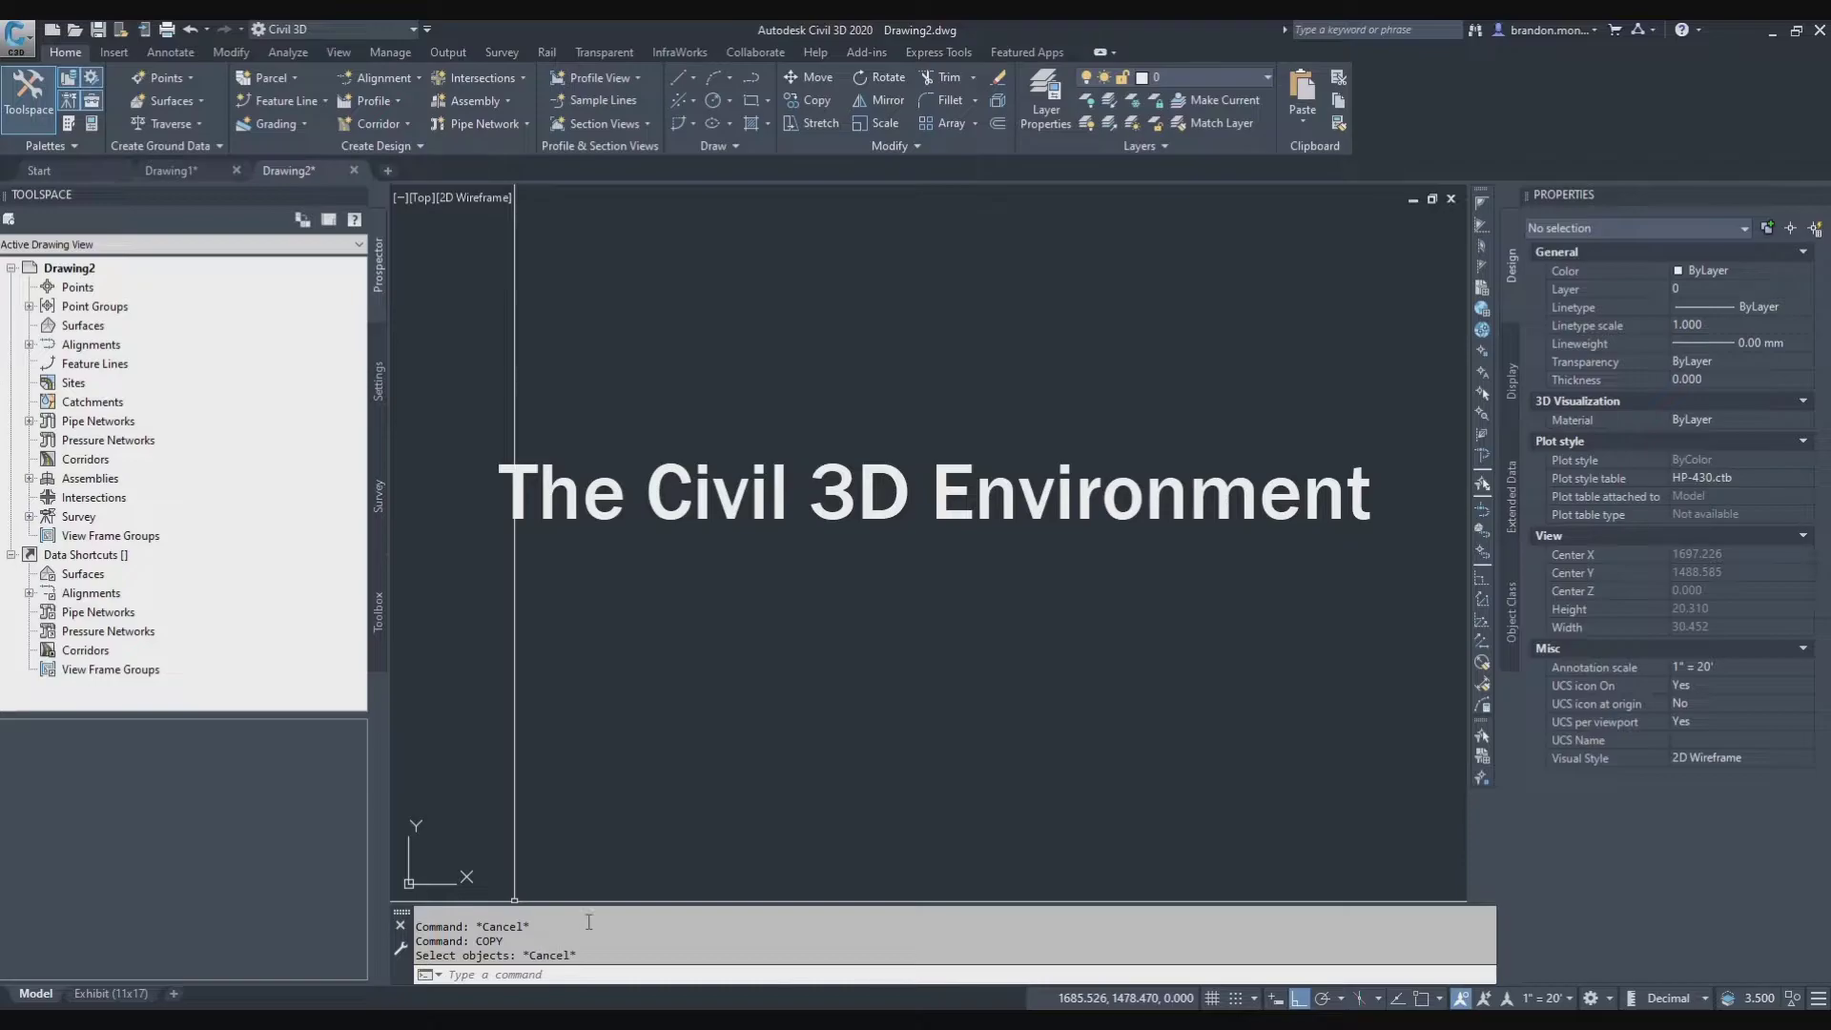
Enlarge the command-line window slightly to show more of the command history, and make it ready for input.
mouse_move(588, 905)
mouse_down()
mouse_move(611, 928)
mouse_move(608, 902)
mouse_up()
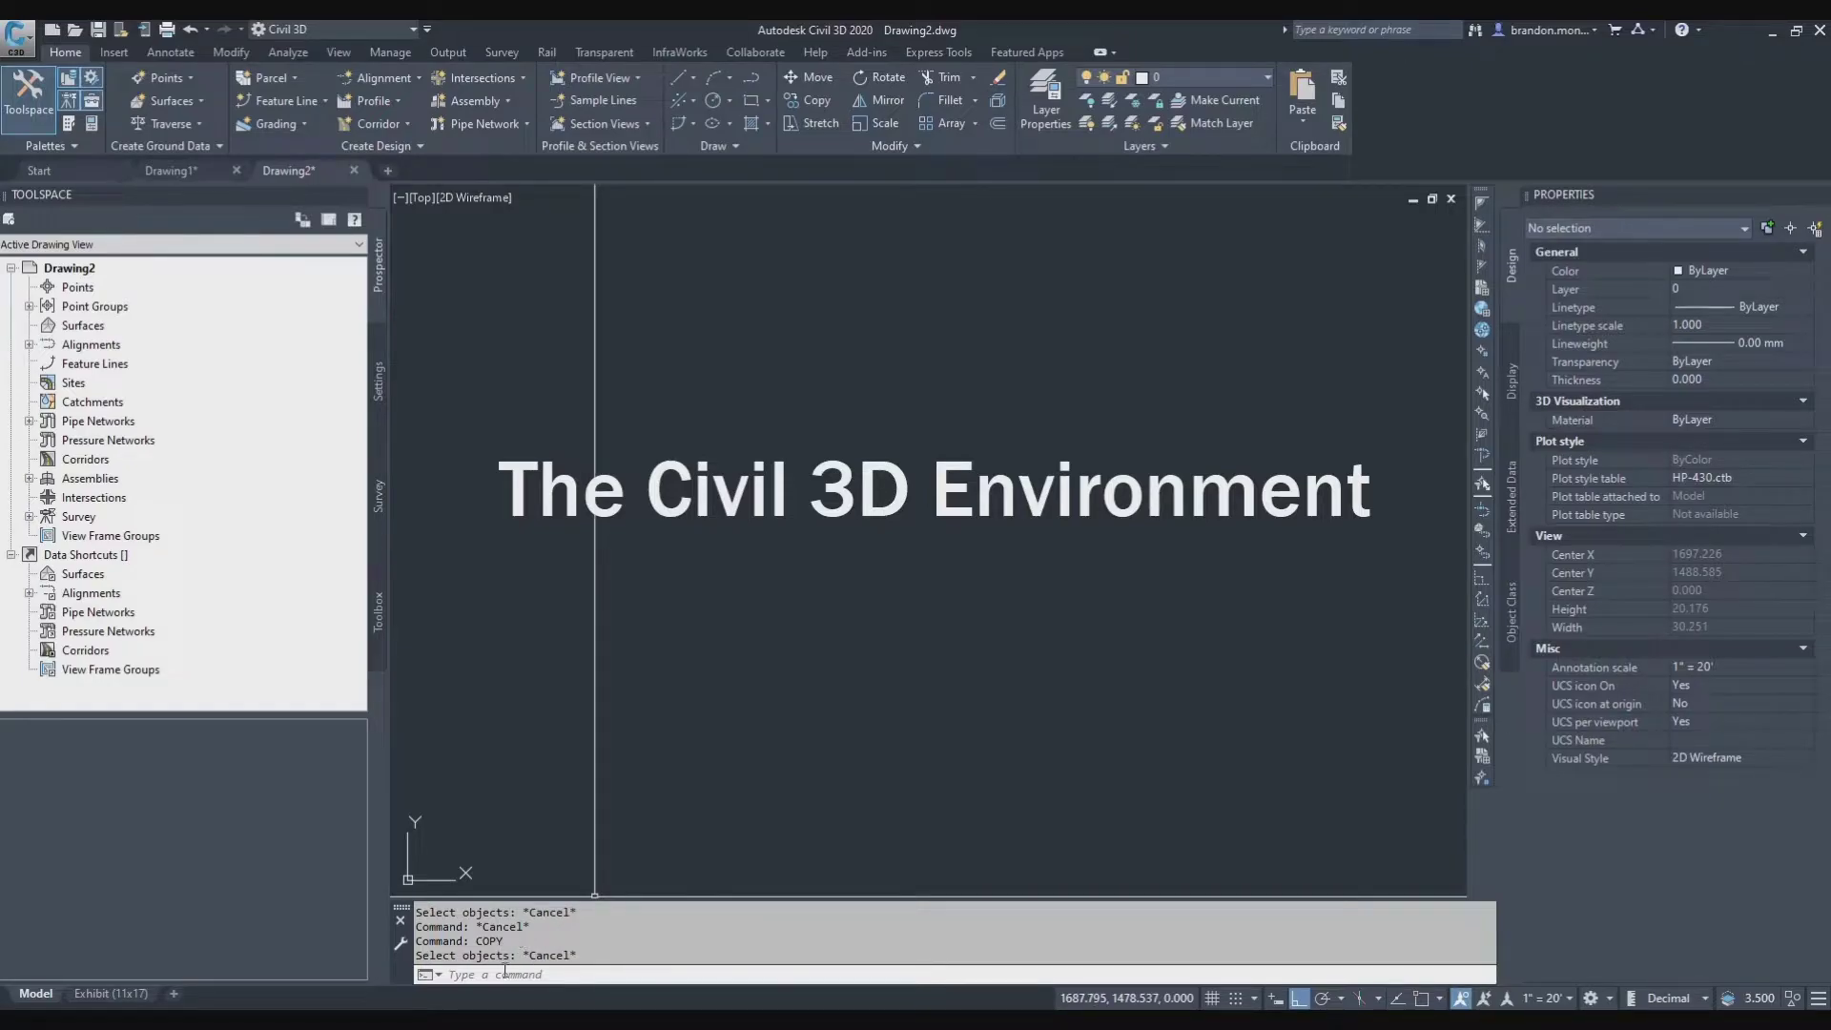
click(537, 980)
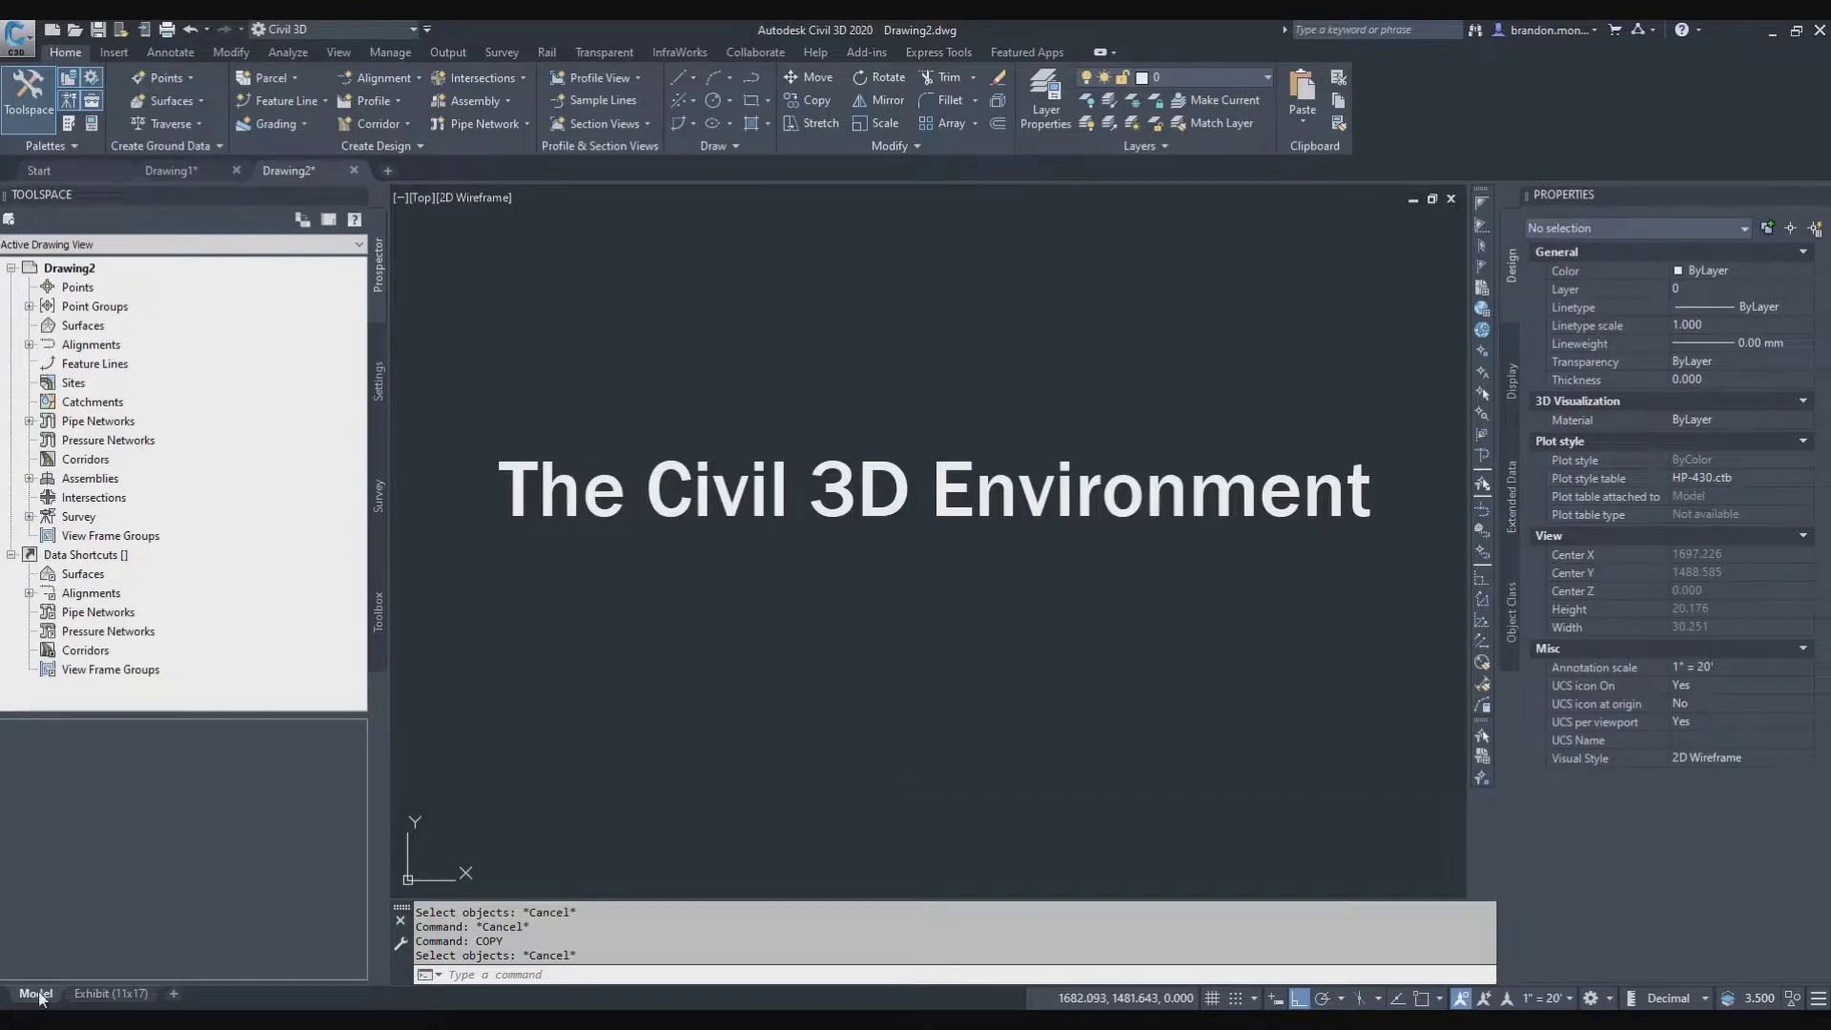
Switch to Drawing1 to check which layouts it has, and return to Drawing2.
mouse_move(78, 998)
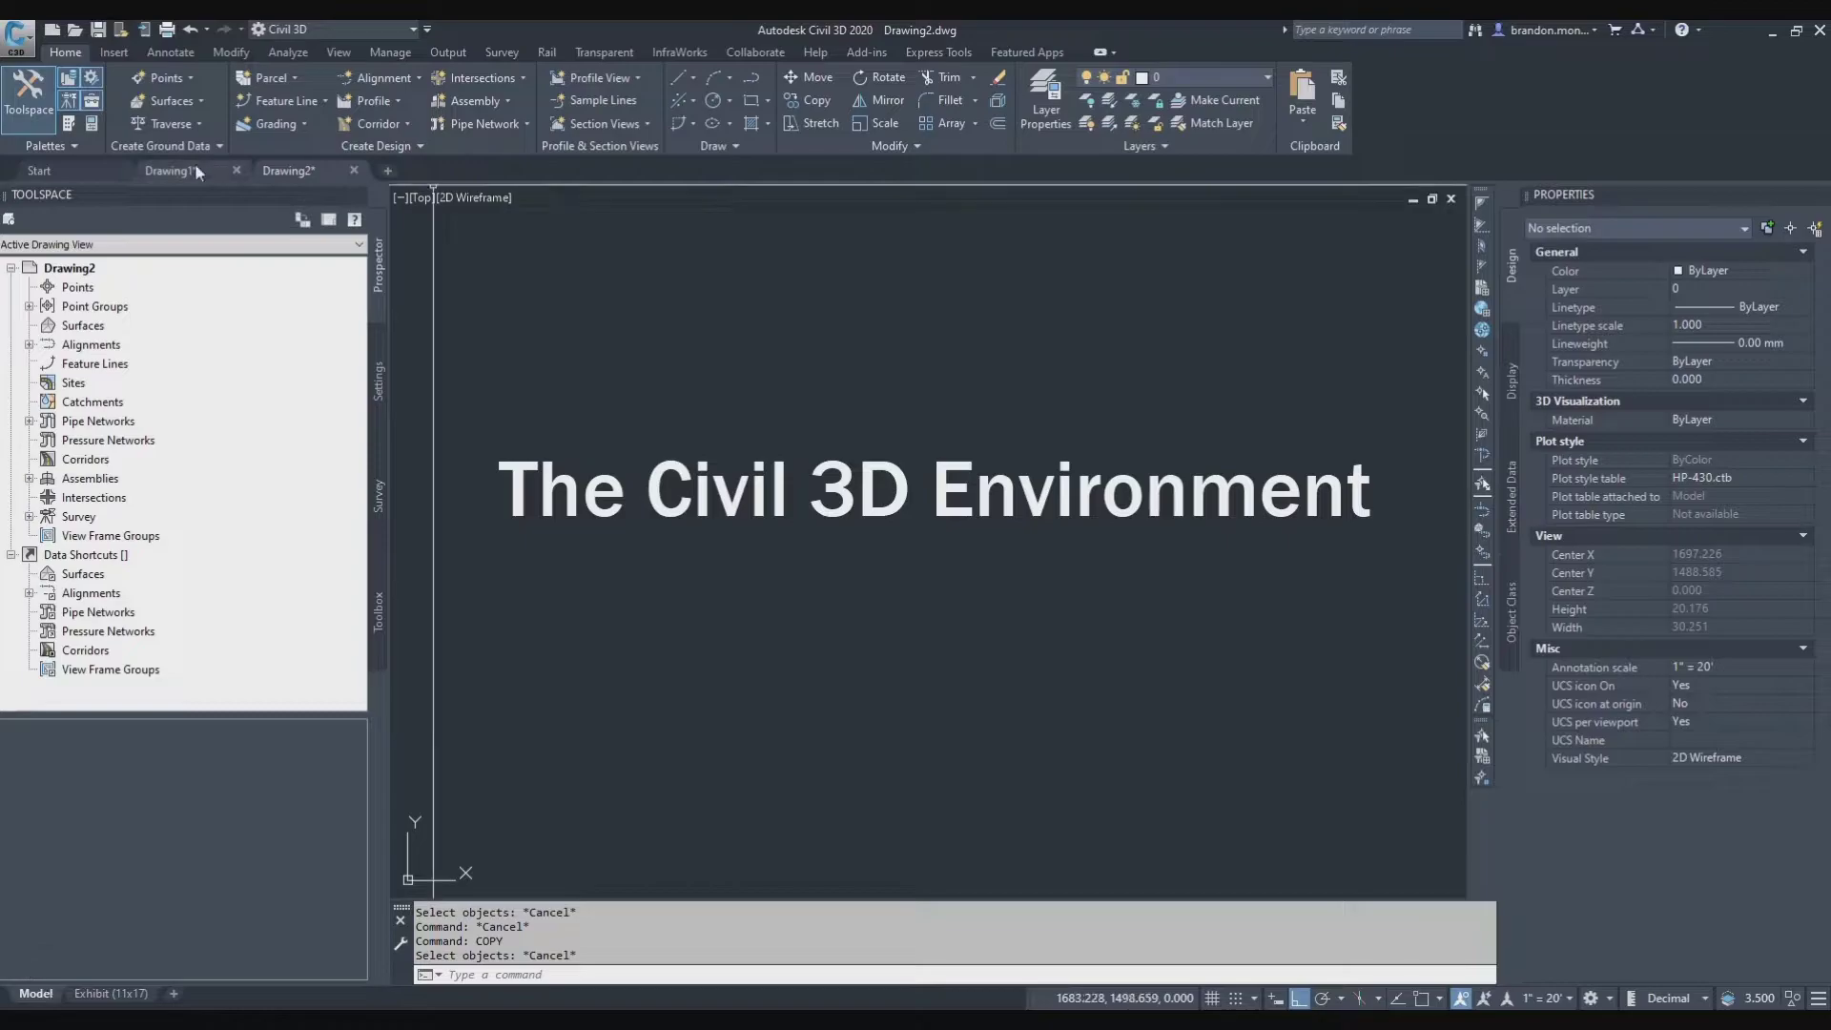
mouse_move(192, 164)
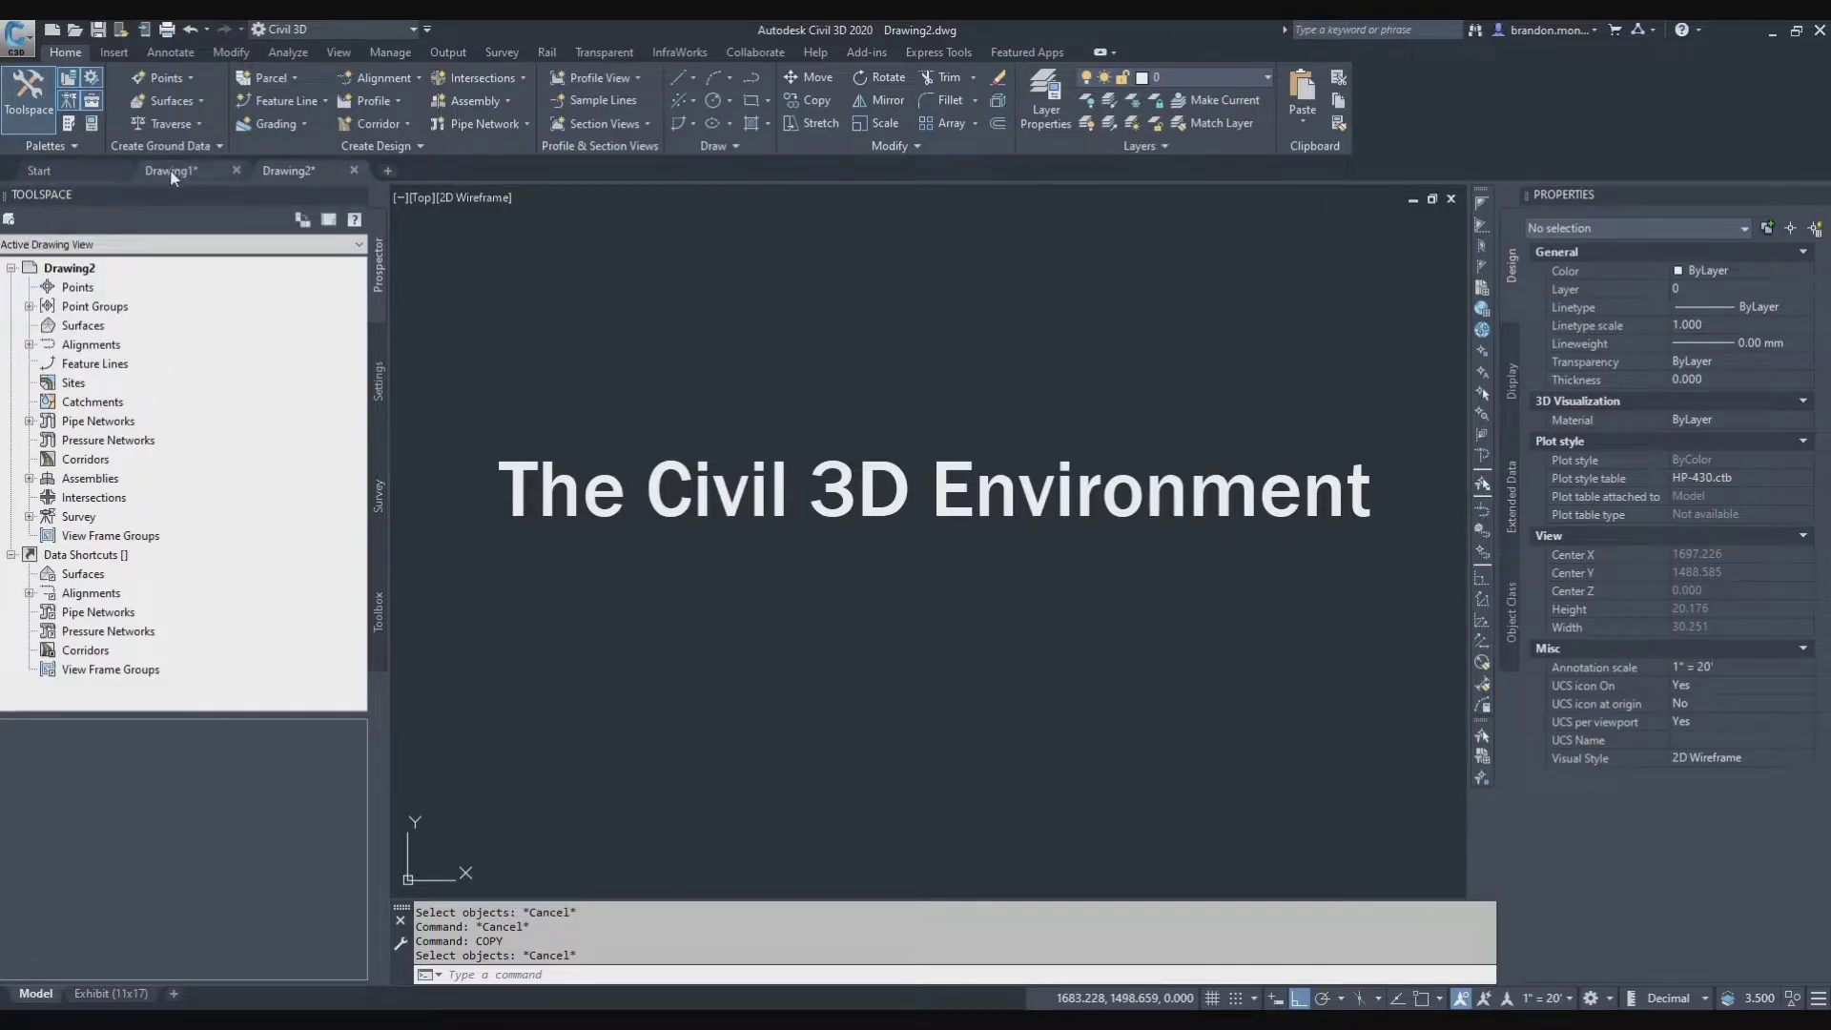
click(170, 169)
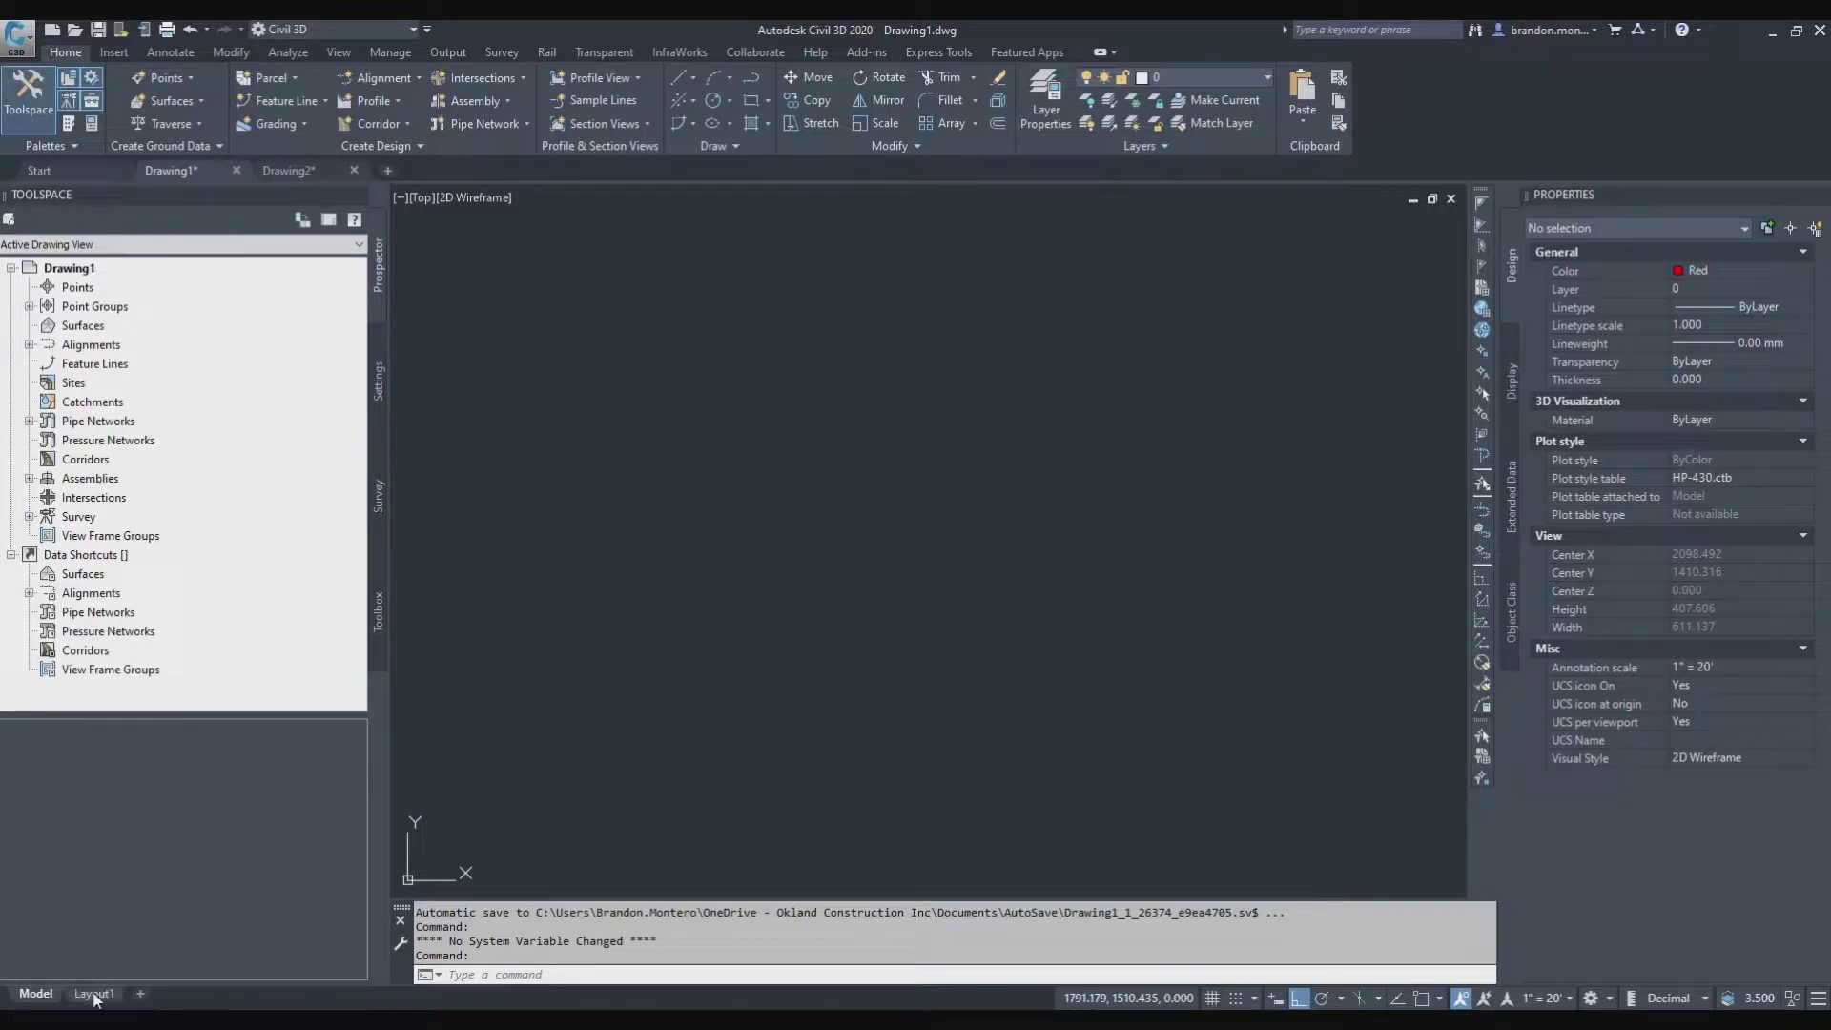
mouse_move(86, 997)
click(292, 169)
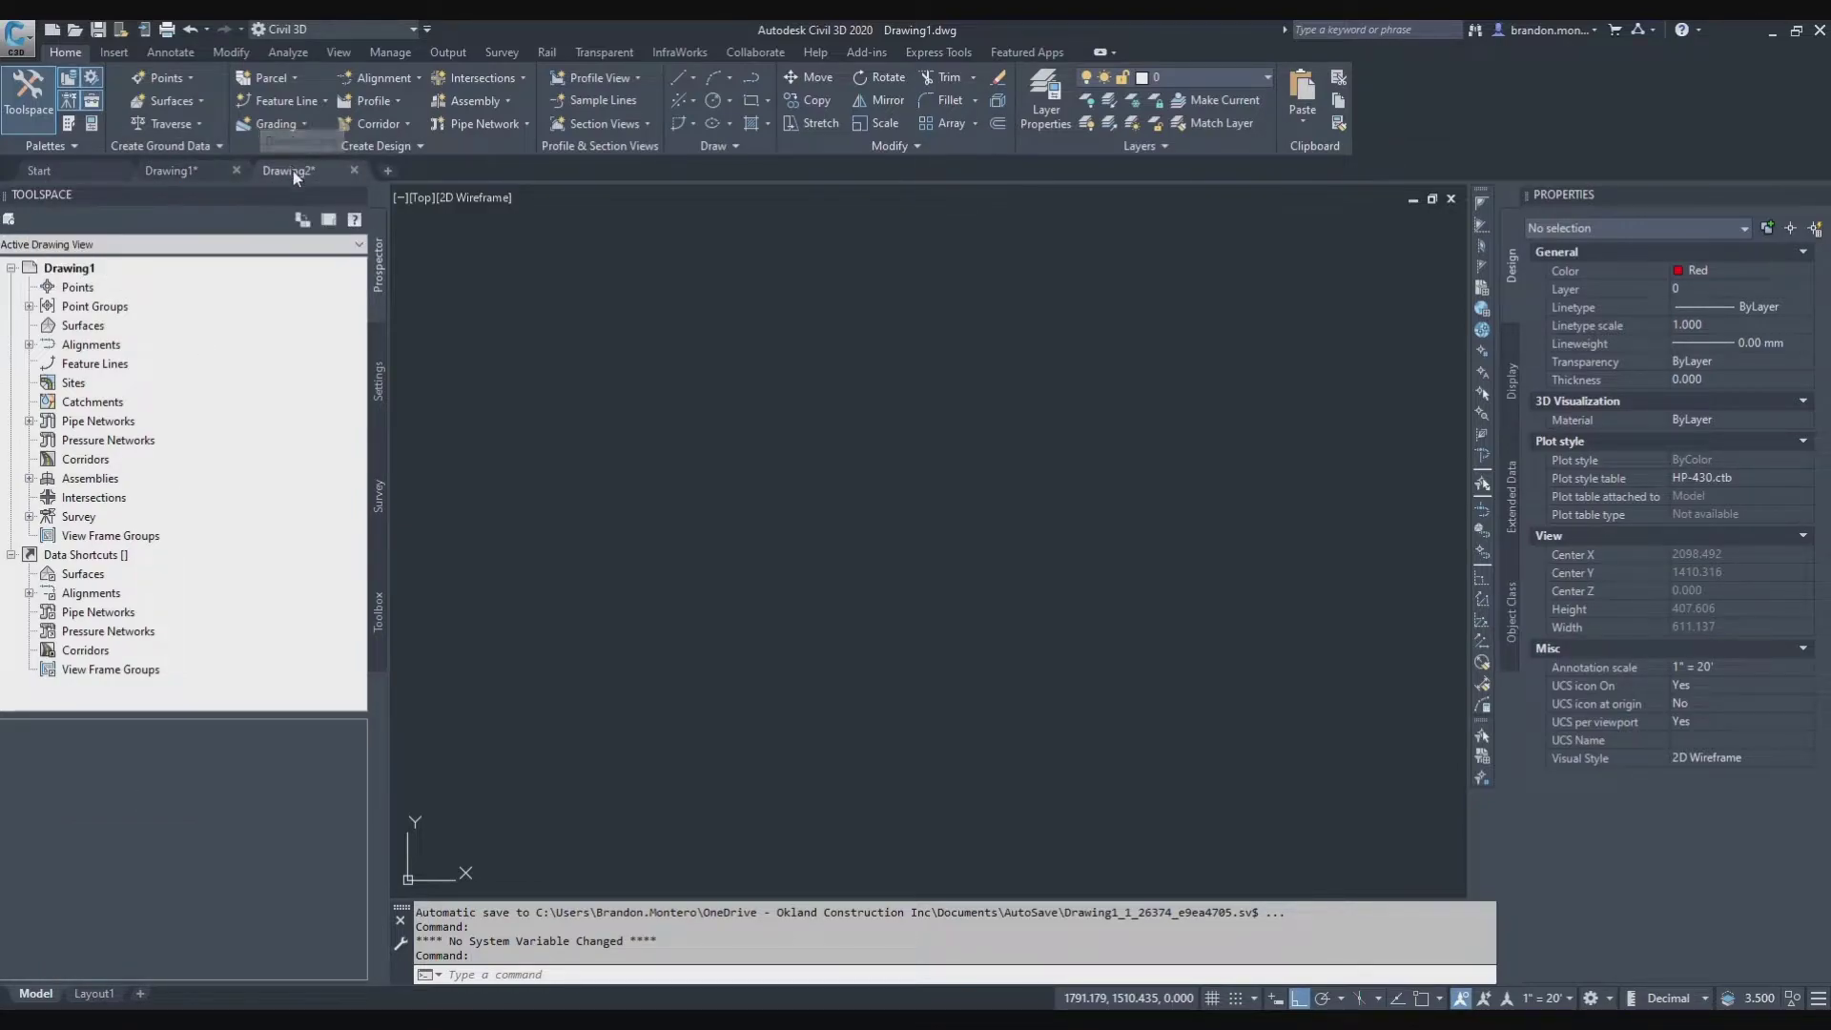
View the Exhibit (11x17) layout of Drawing2 and its viewport, and return to model space.
click(112, 993)
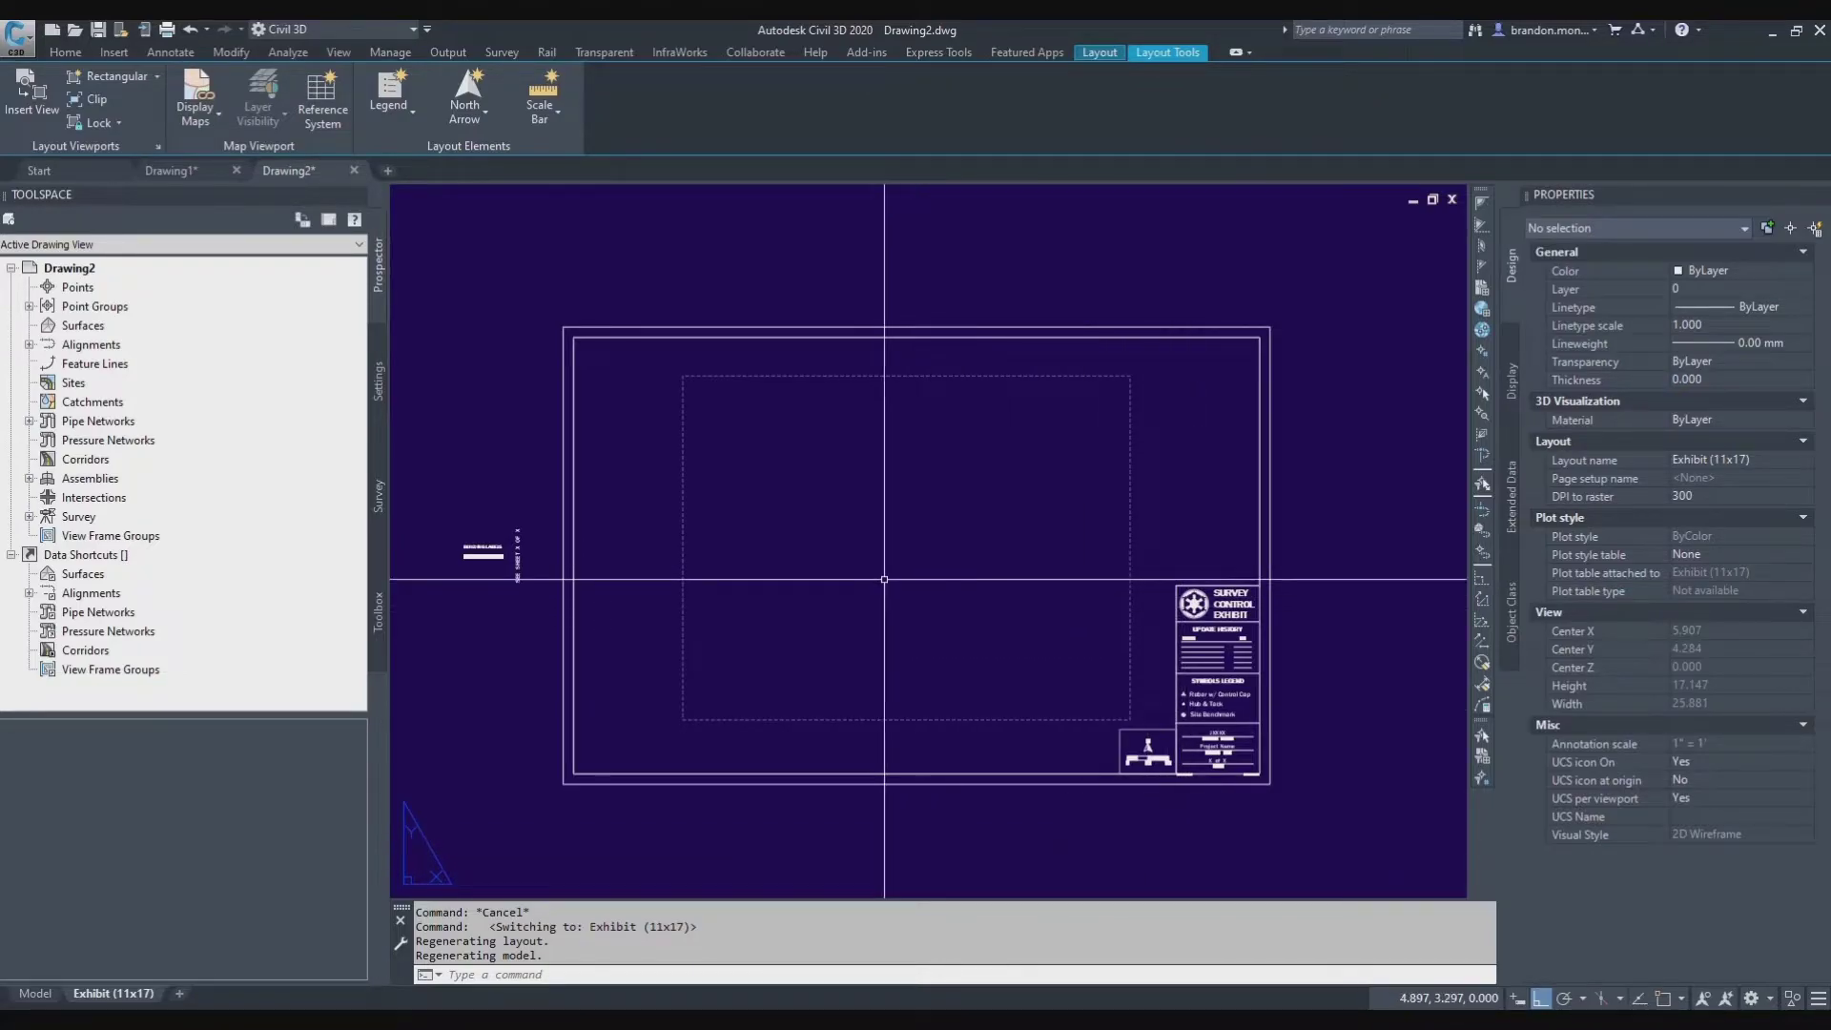
double_click(870, 656)
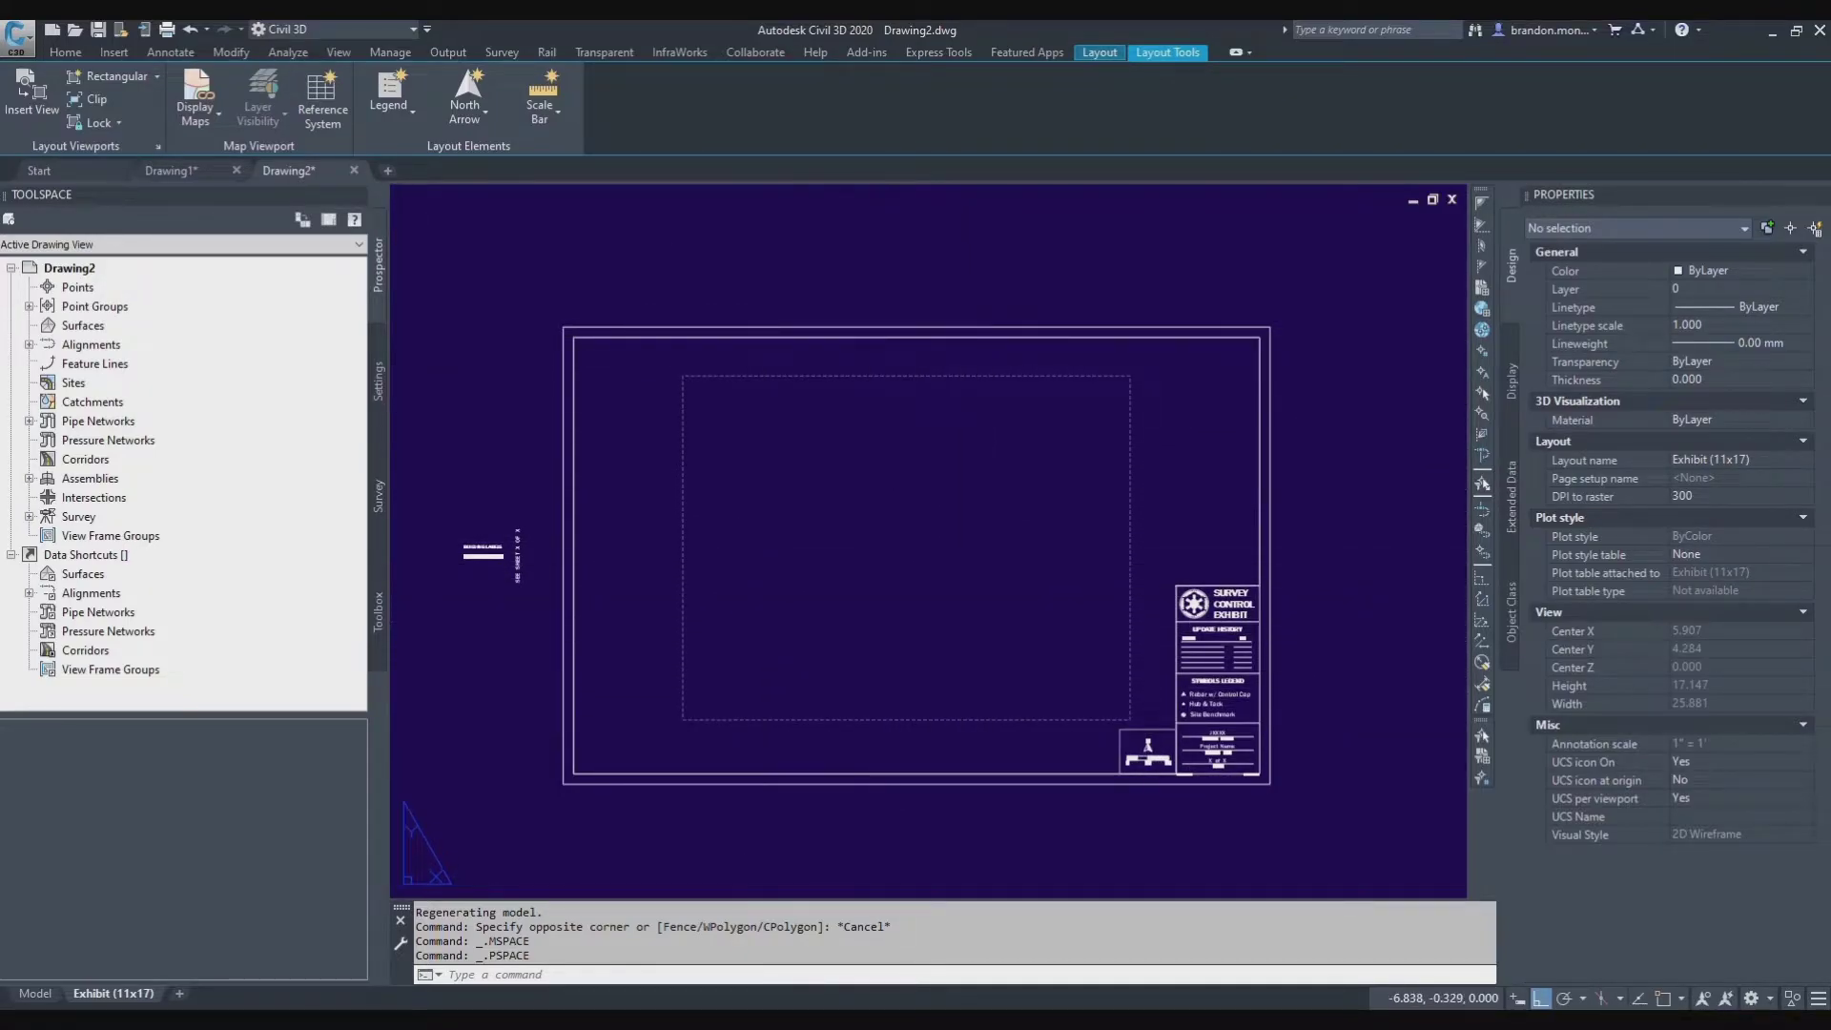
click(36, 993)
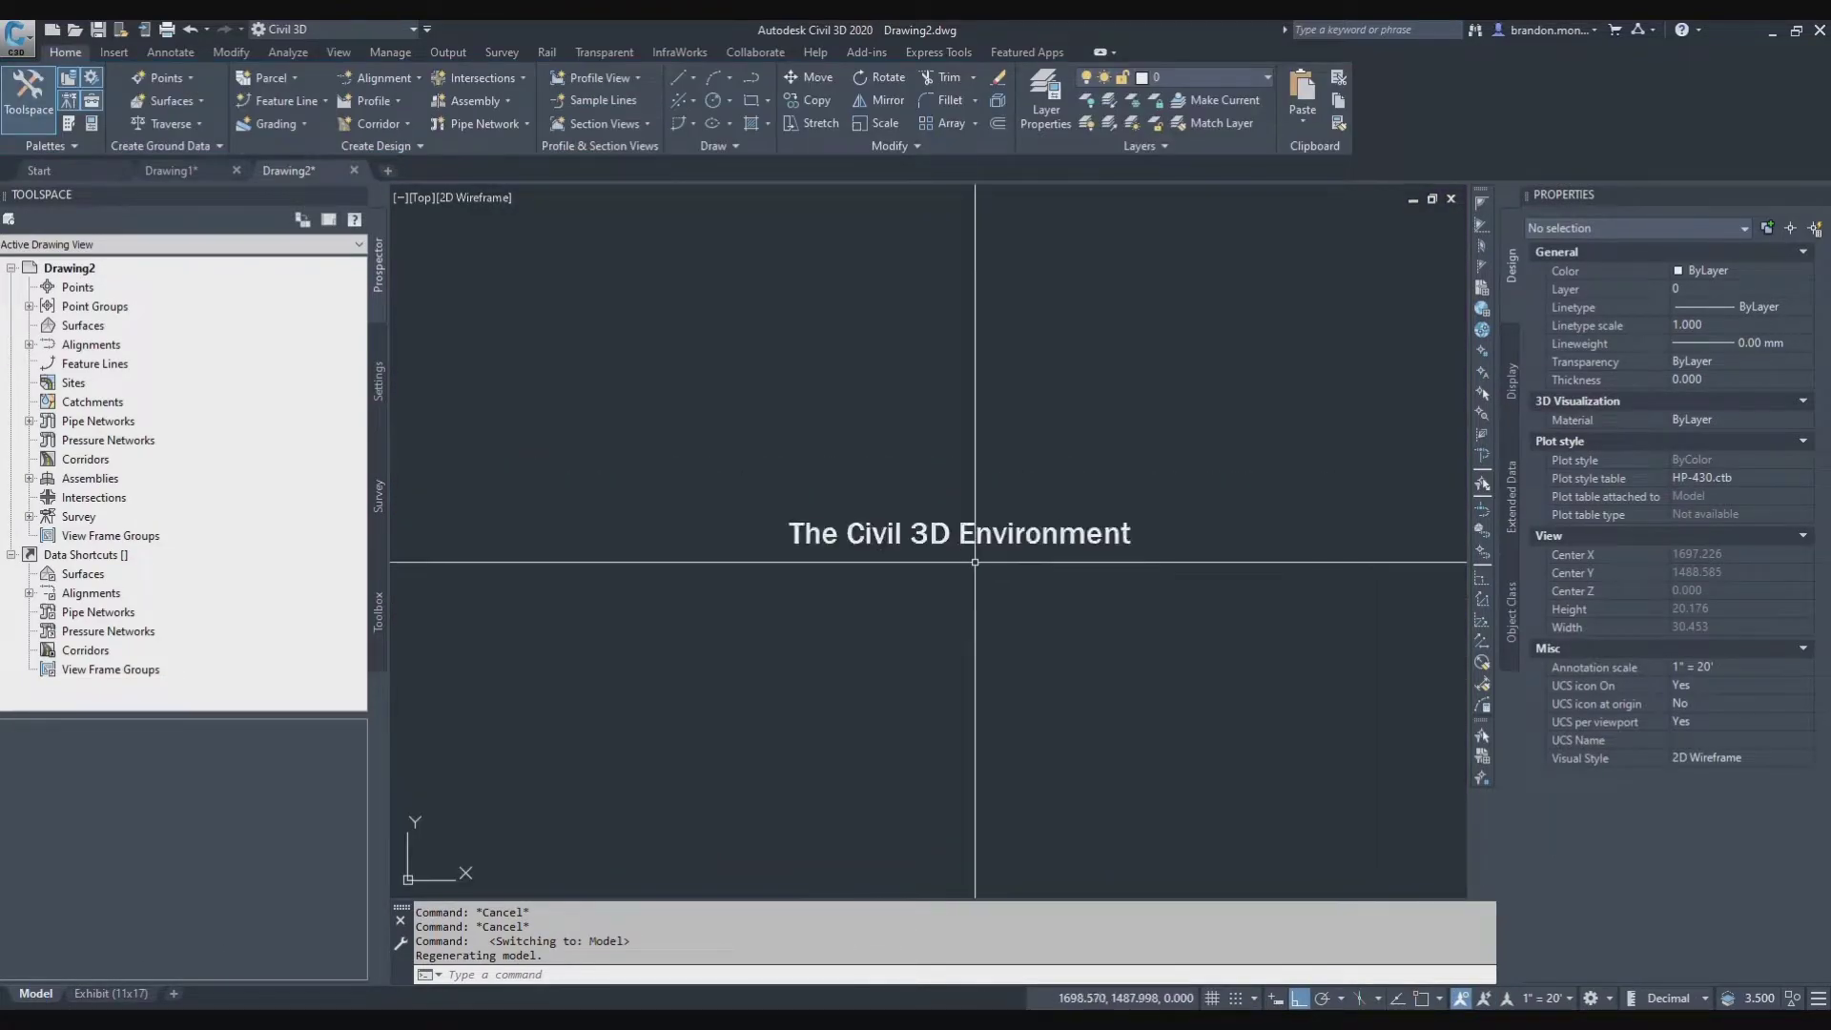
scroll(975, 562, down, 10)
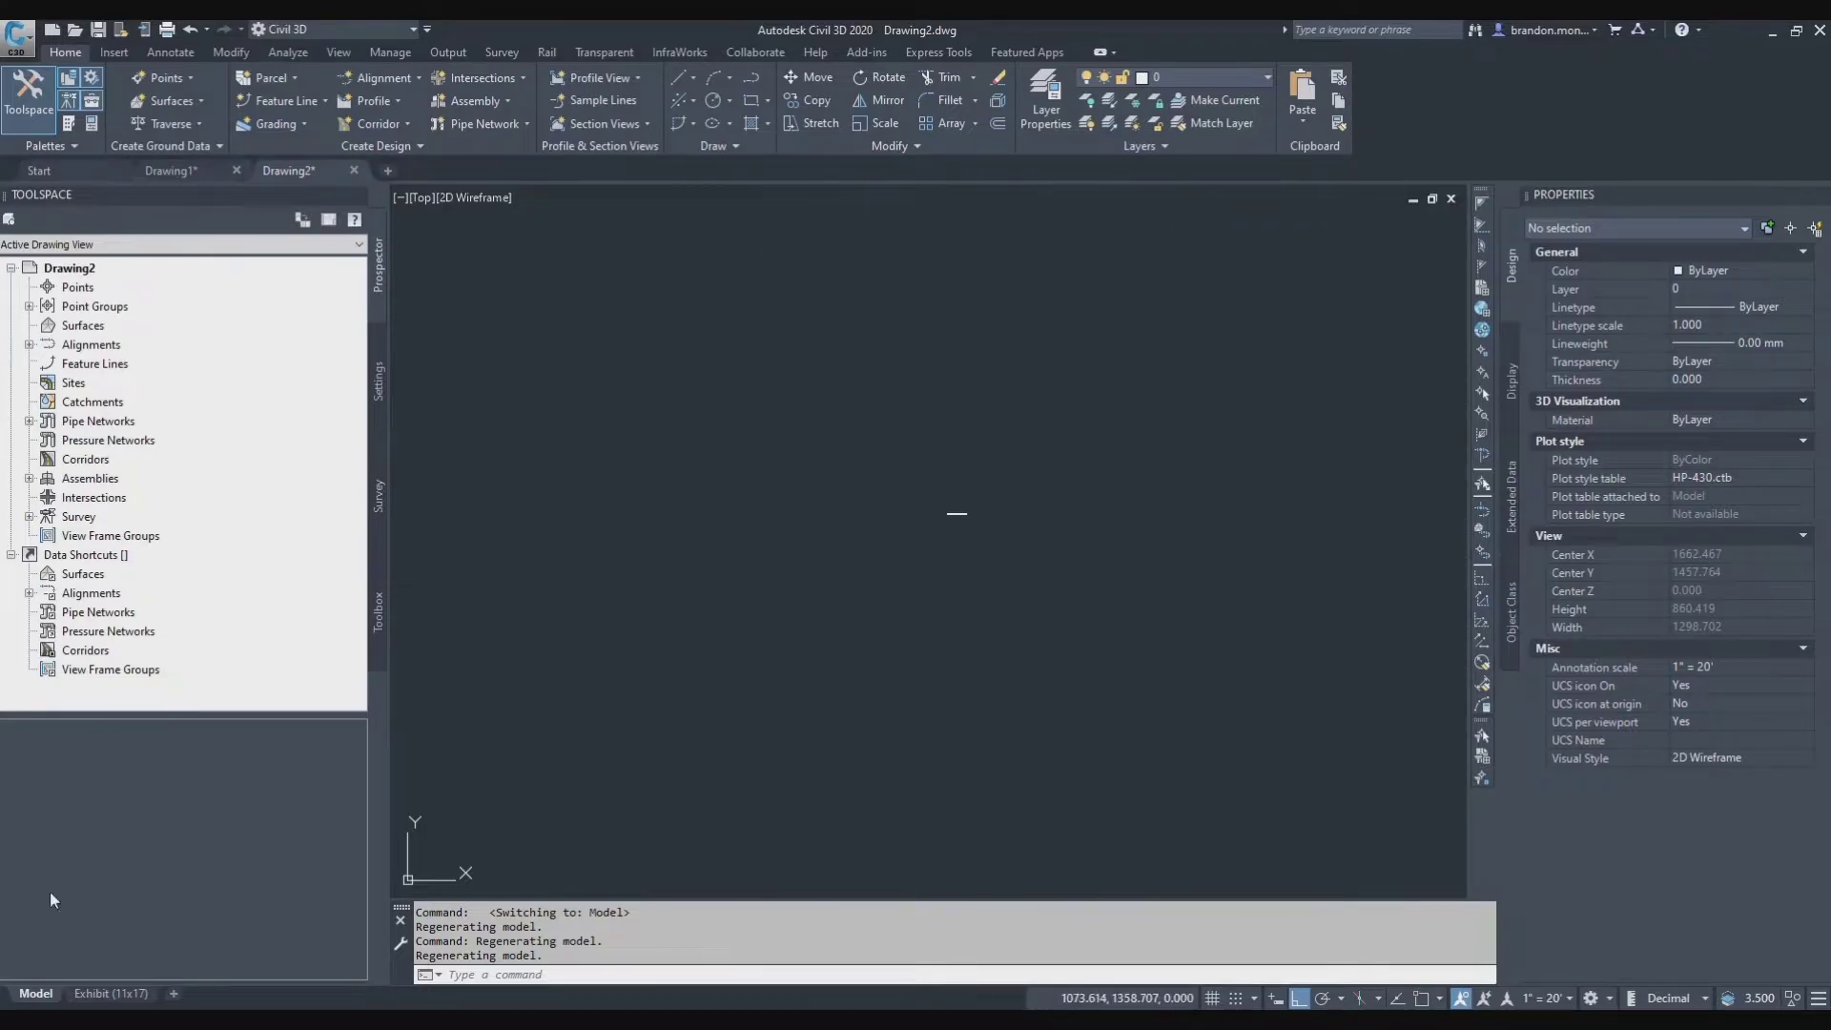
Reopen the Exhibit (11x17) layout and alternate twice between model space inside its viewport and paper space.
click(122, 994)
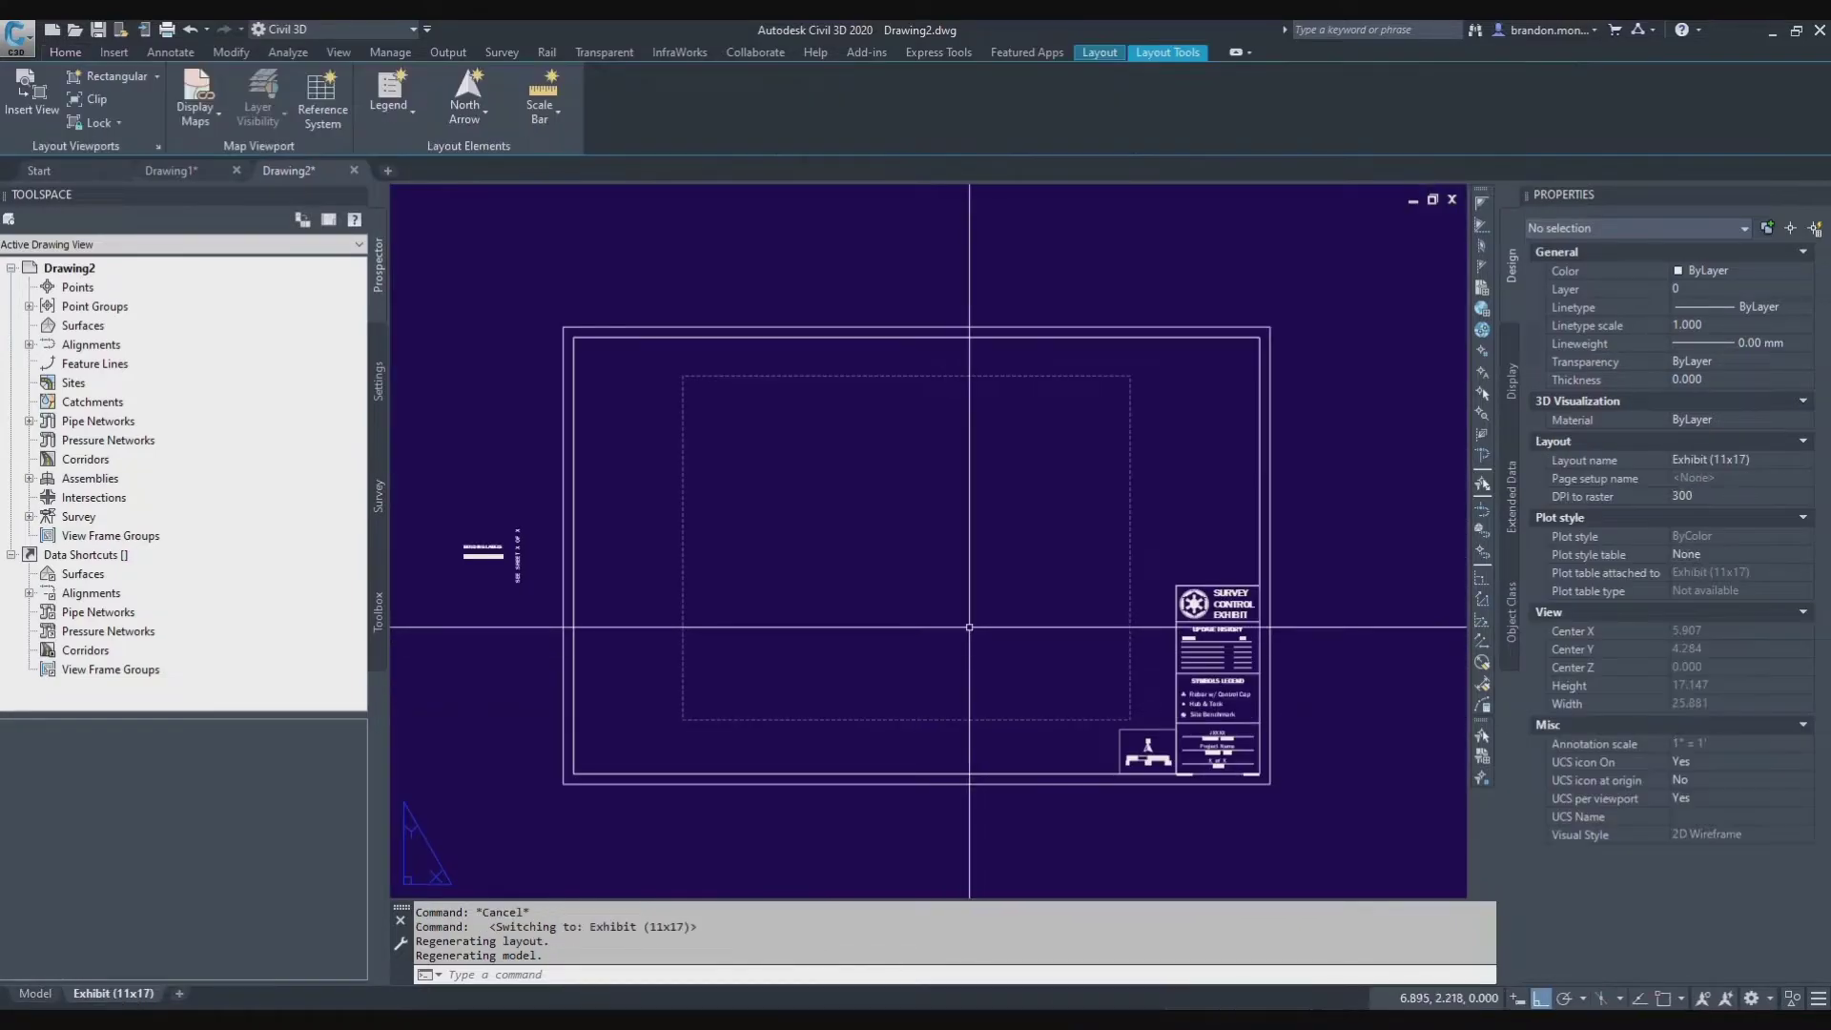
double_click(916, 619)
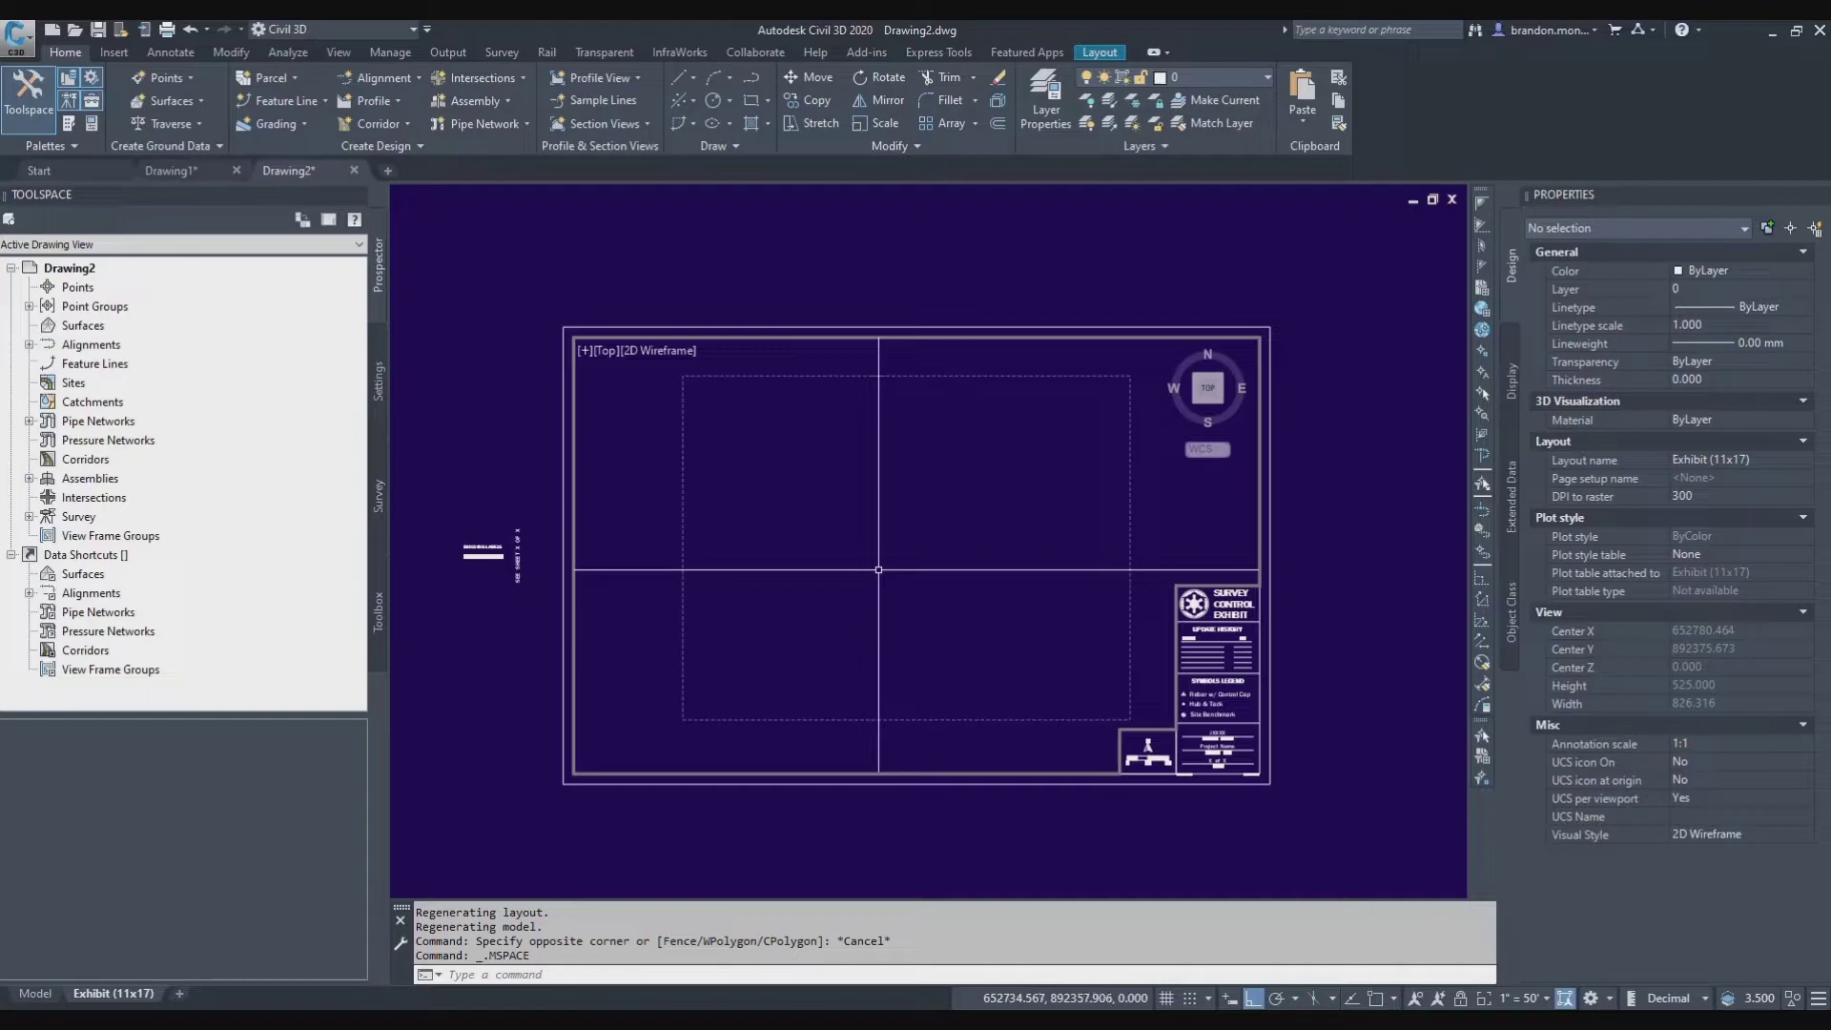
double_click(937, 826)
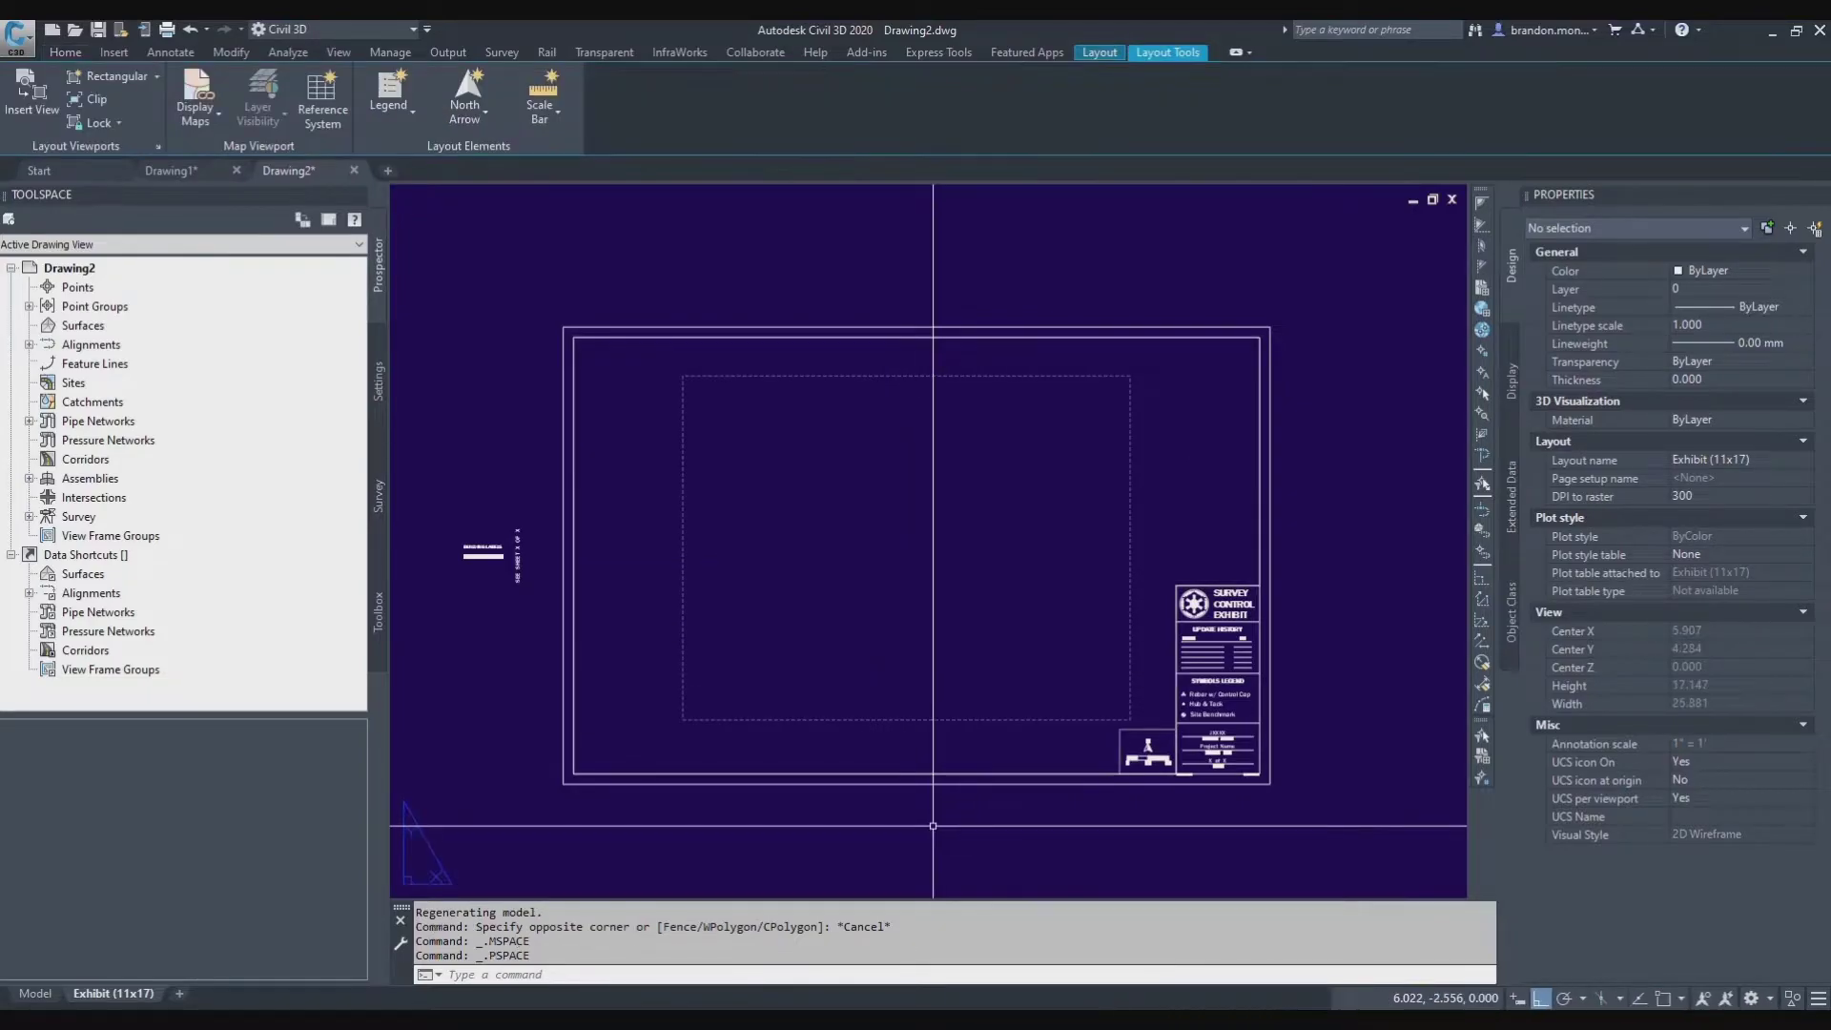
double_click(853, 676)
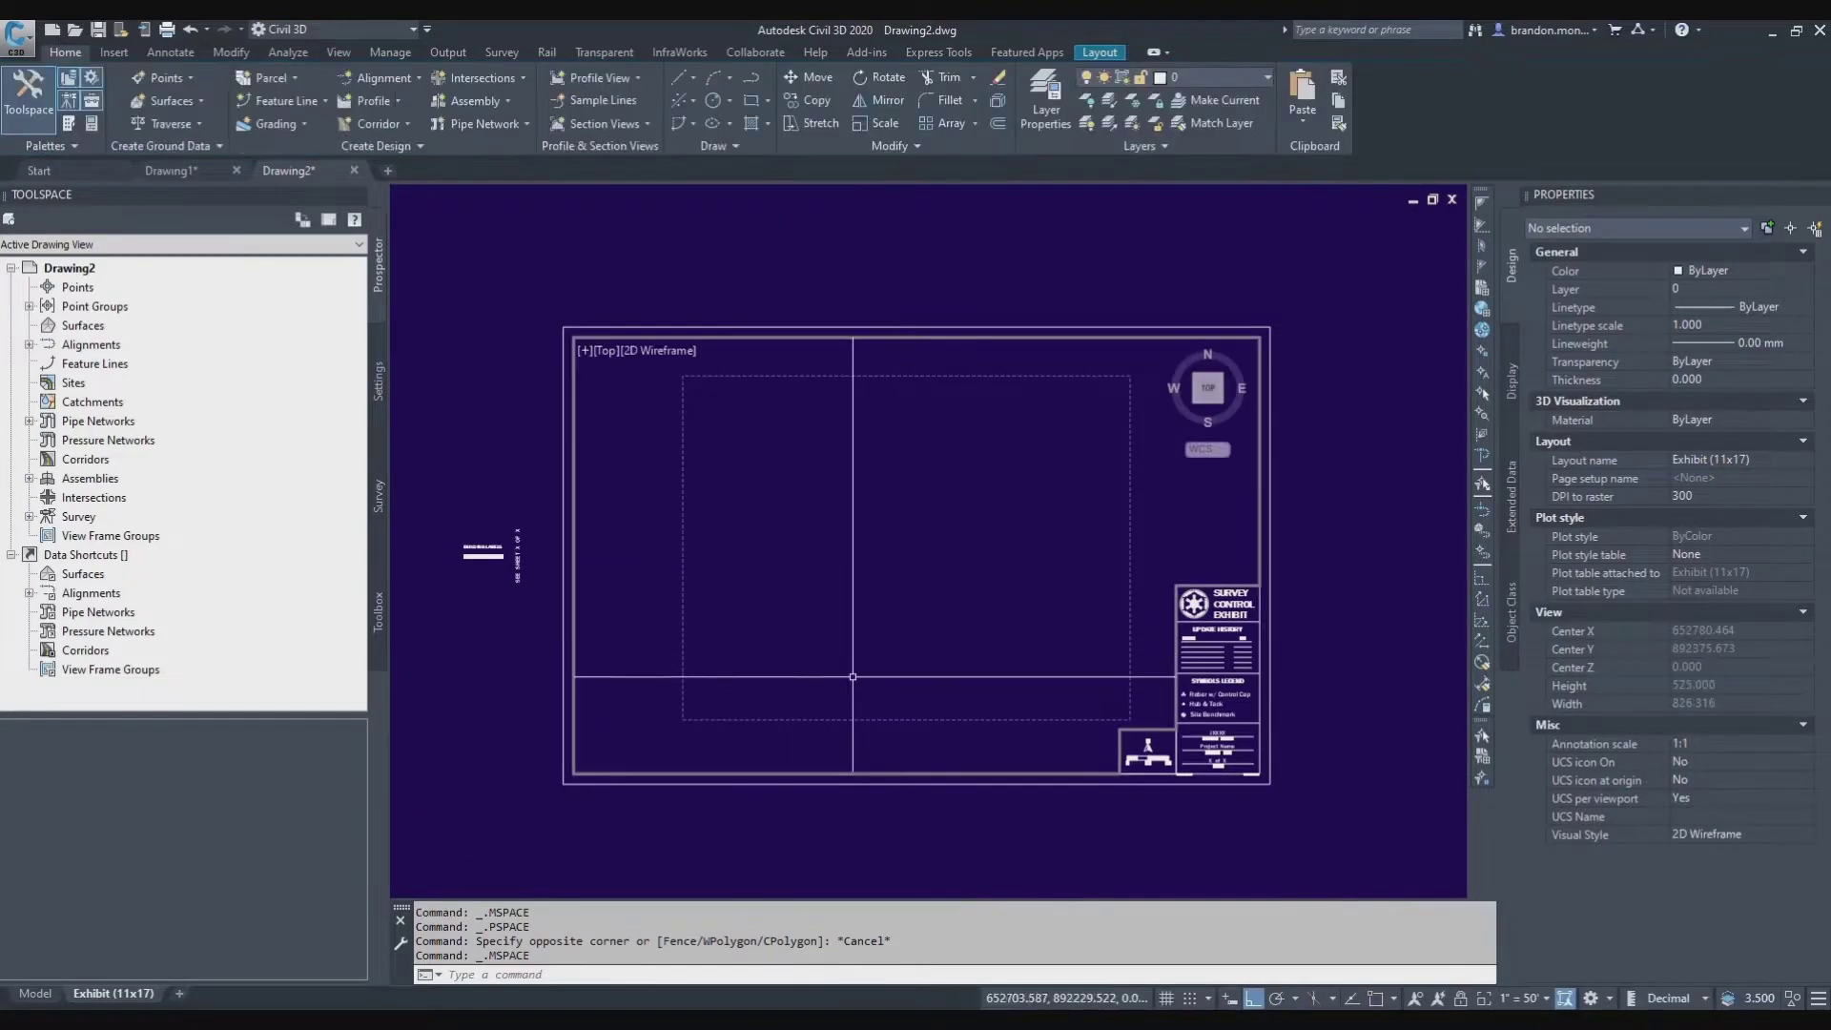
double_click(861, 840)
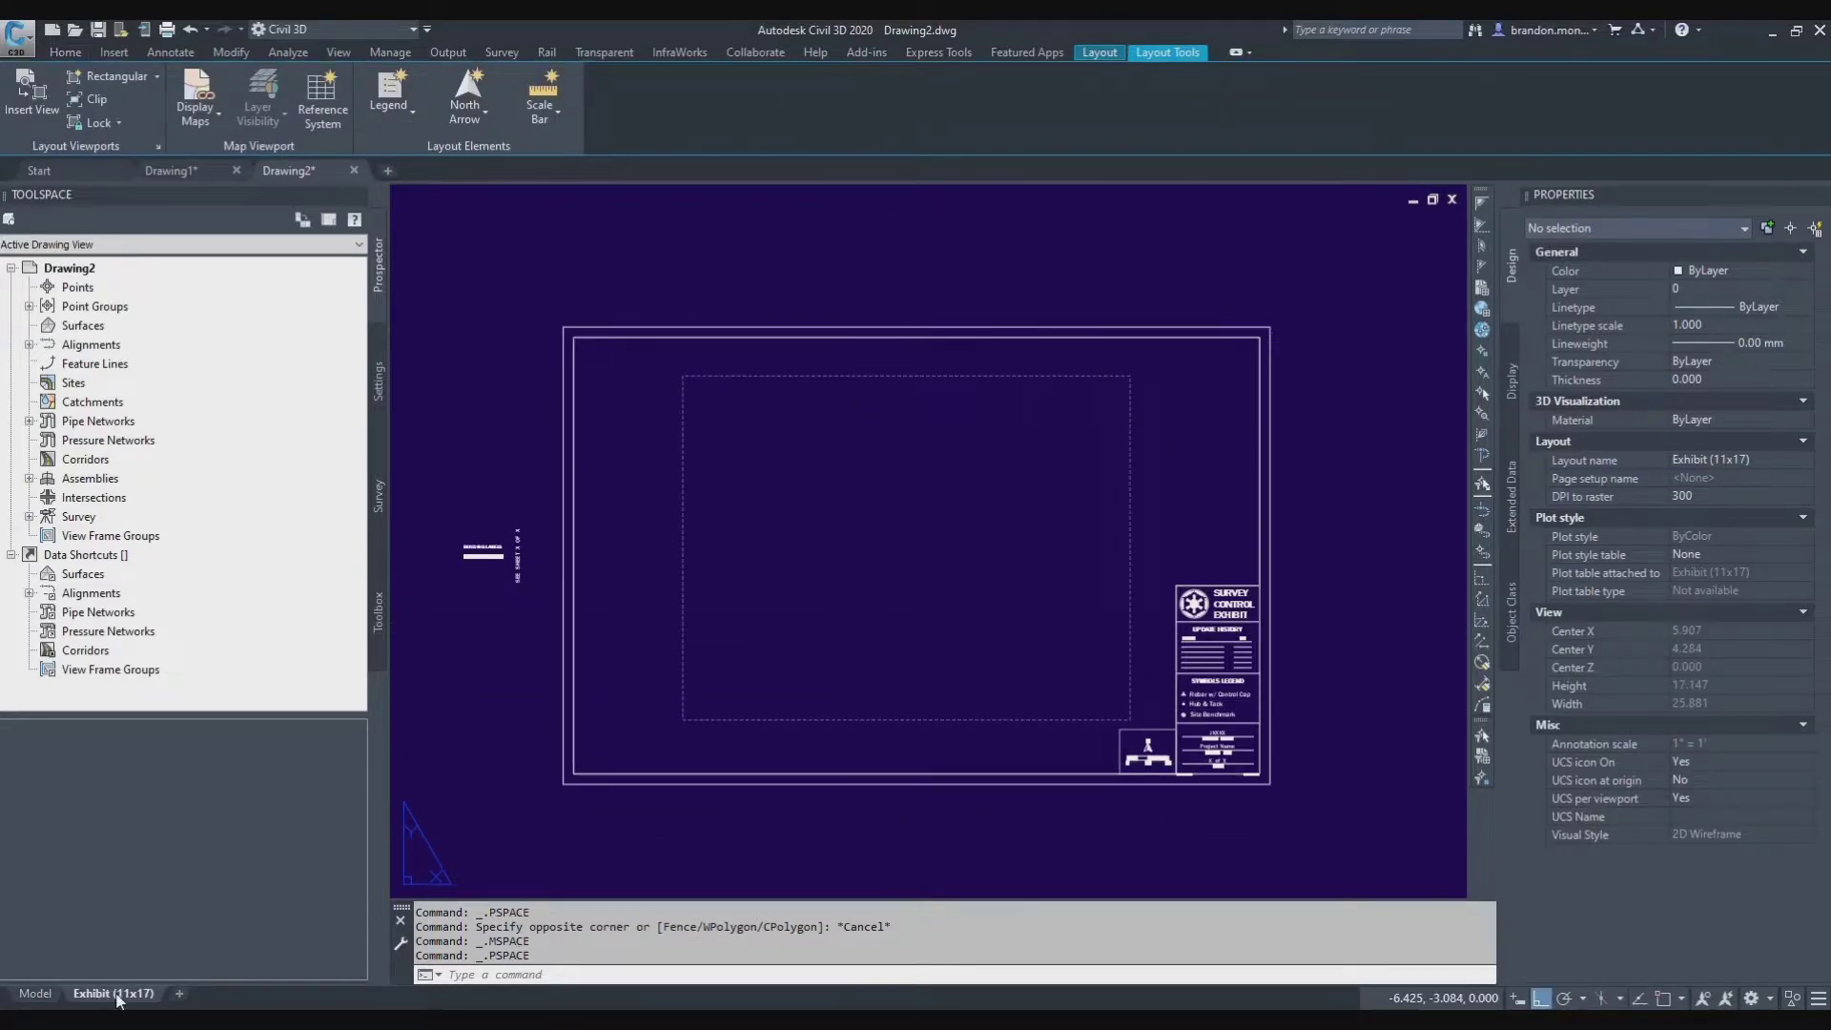
Return Drawing2 to model space and look over the area around the title text.
click(33, 994)
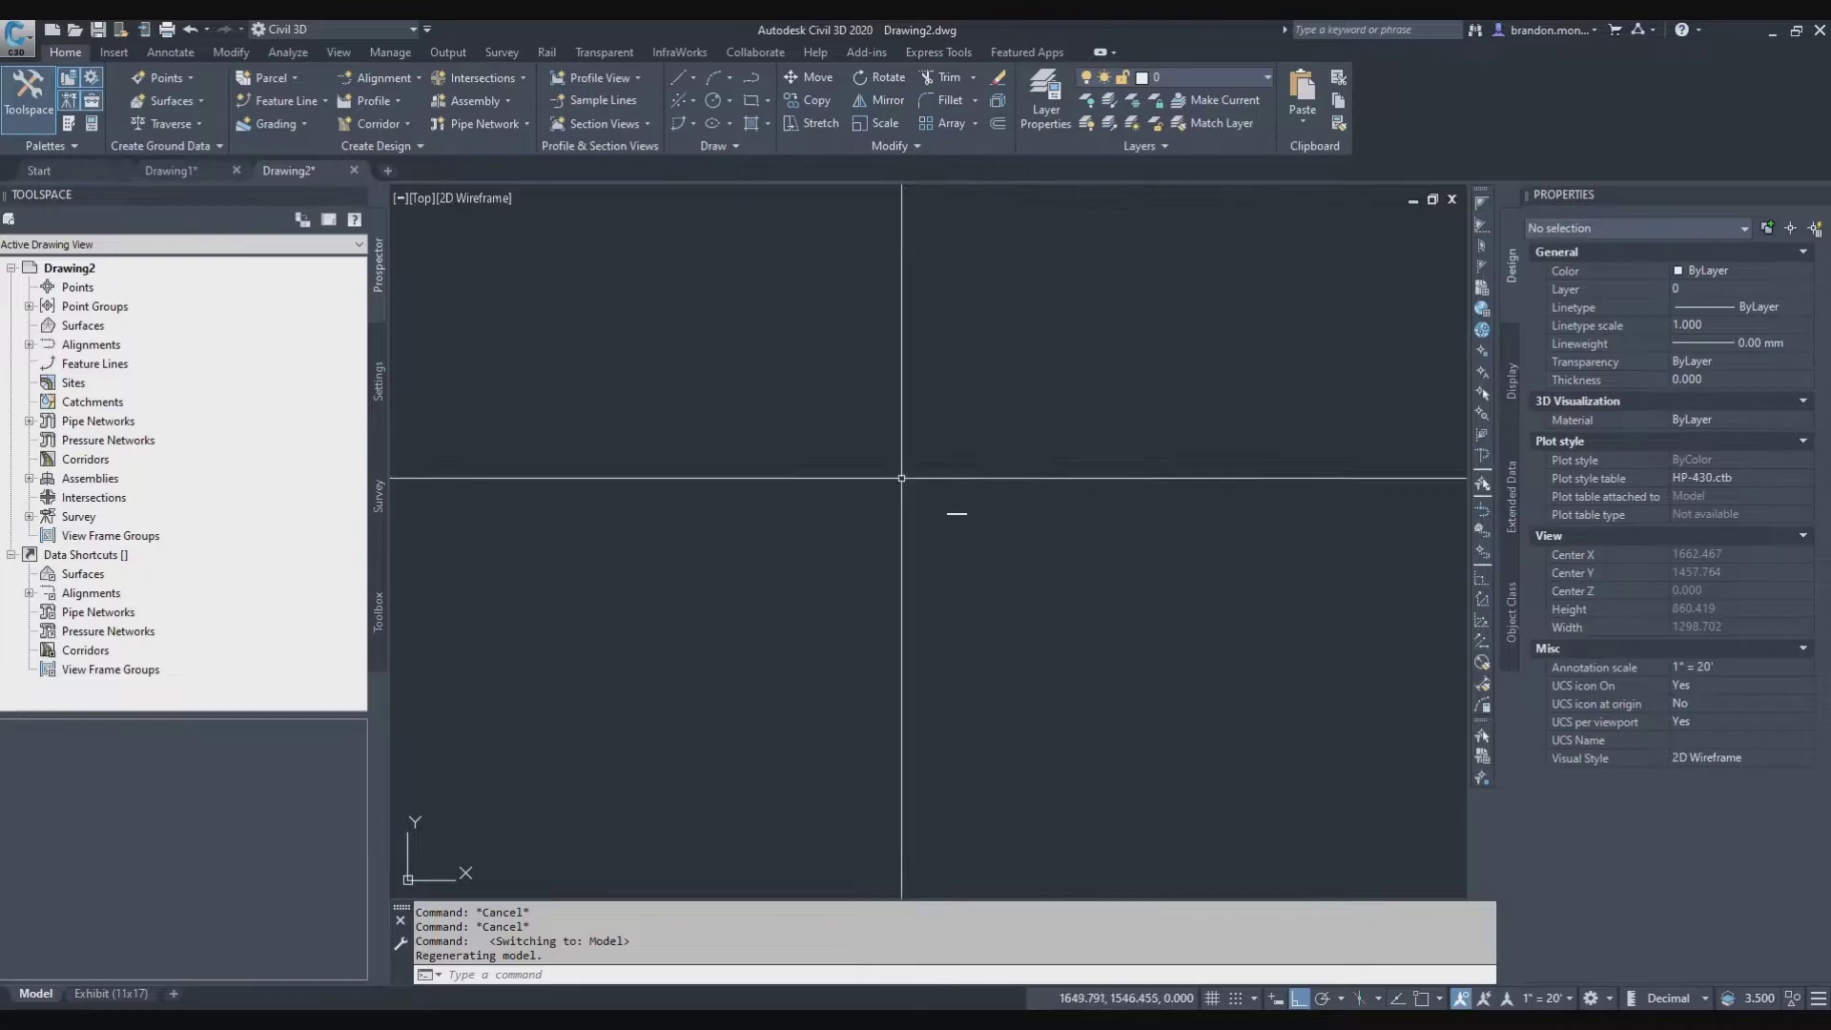
middle_drag(958, 454, 1022, 633)
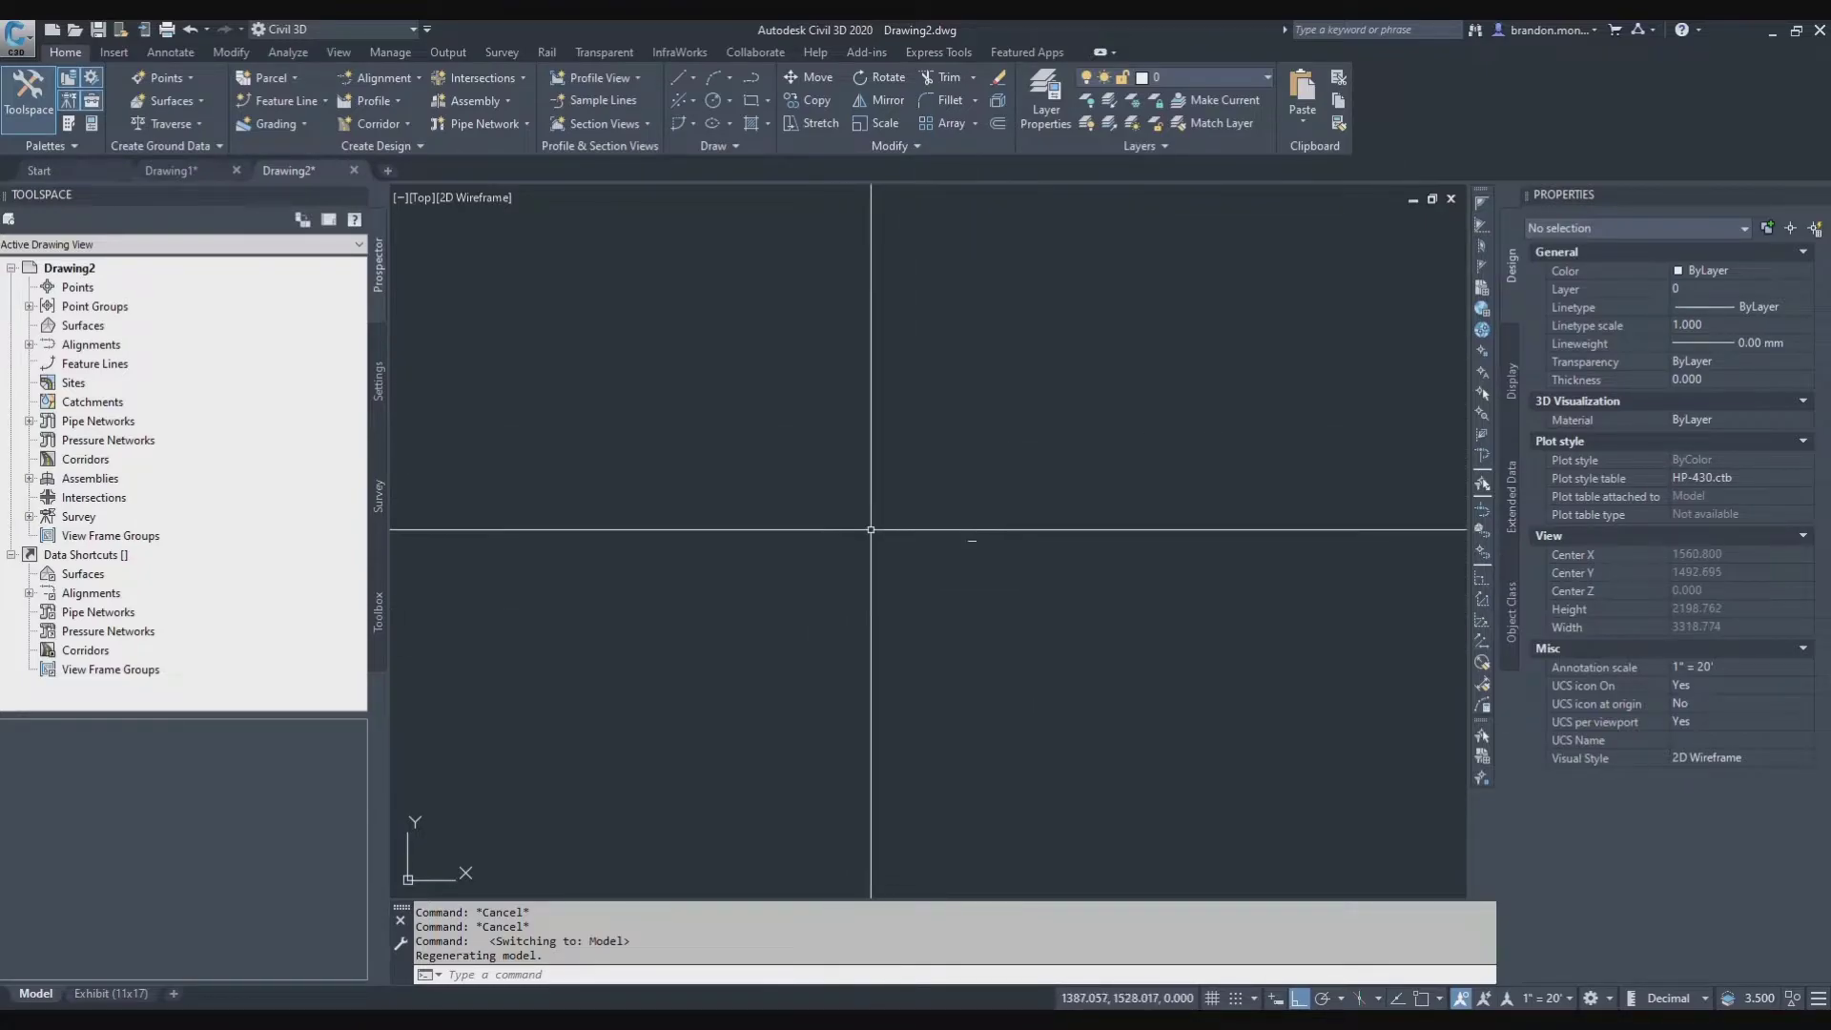
scroll(813, 566, down, 2)
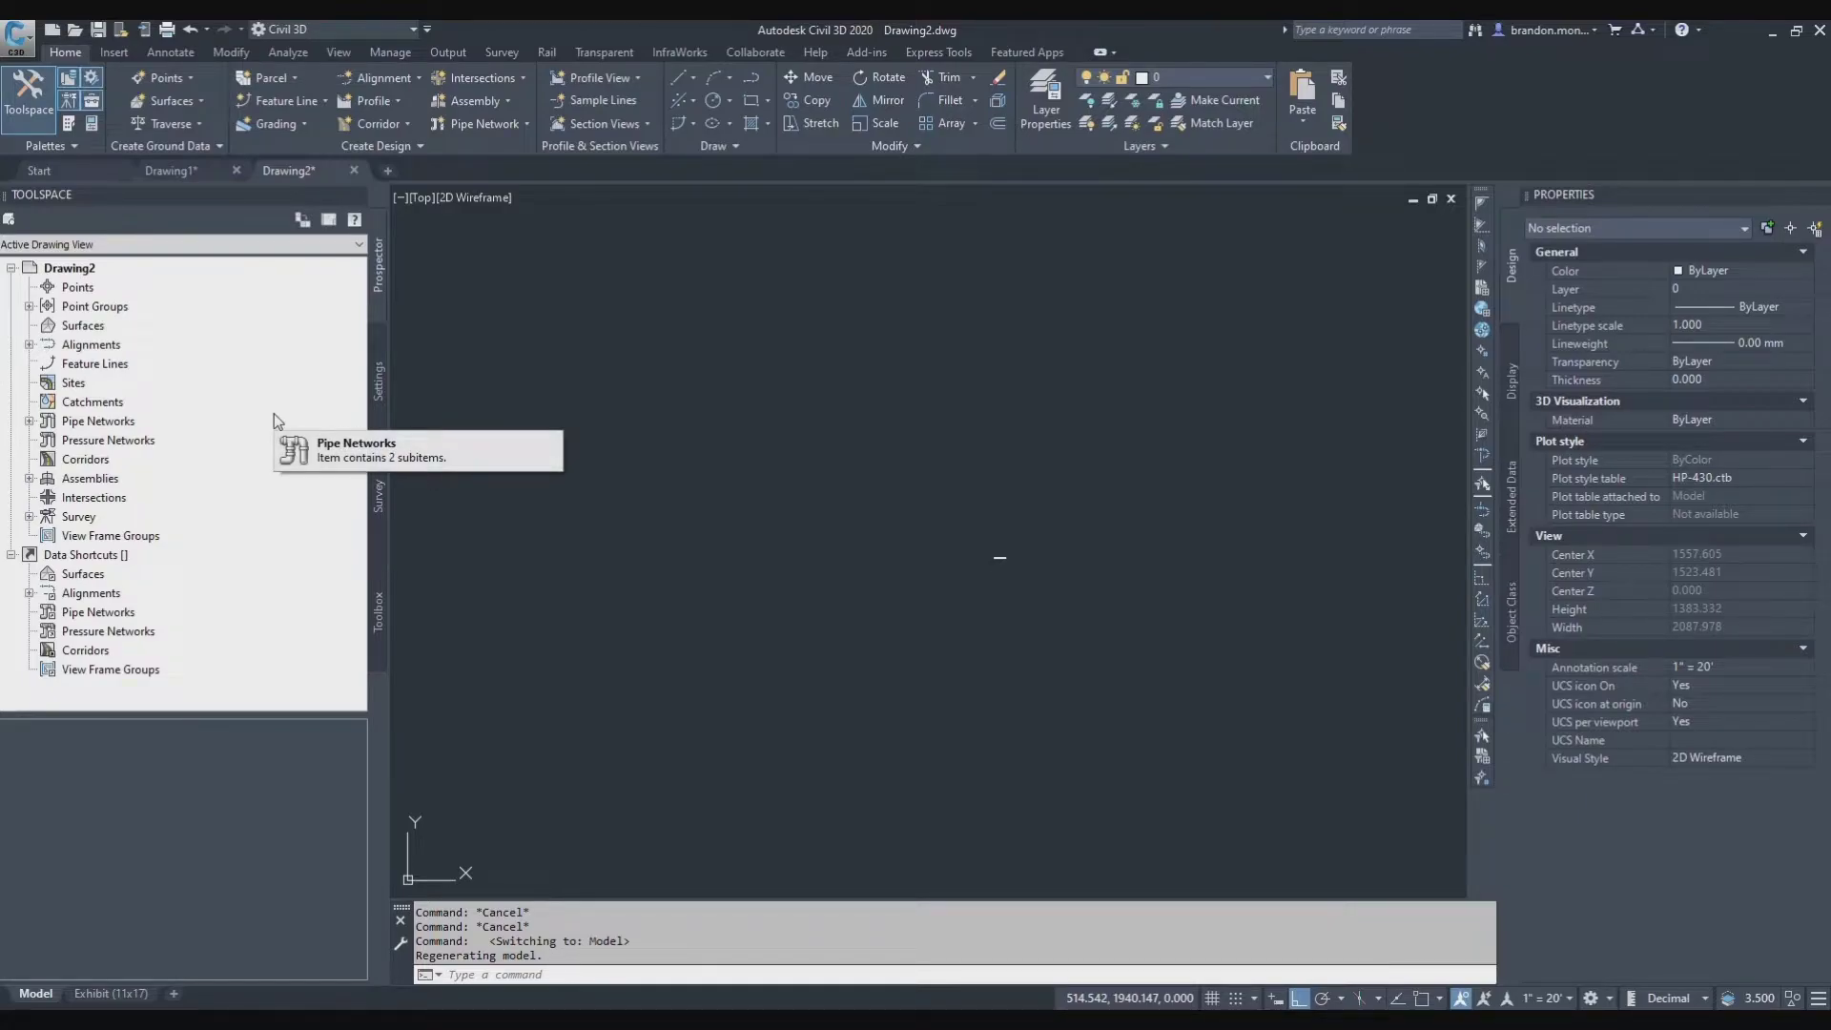
Expand the point groups of Drawing2, and list the Point categories in the drawing's settings.
click(28, 306)
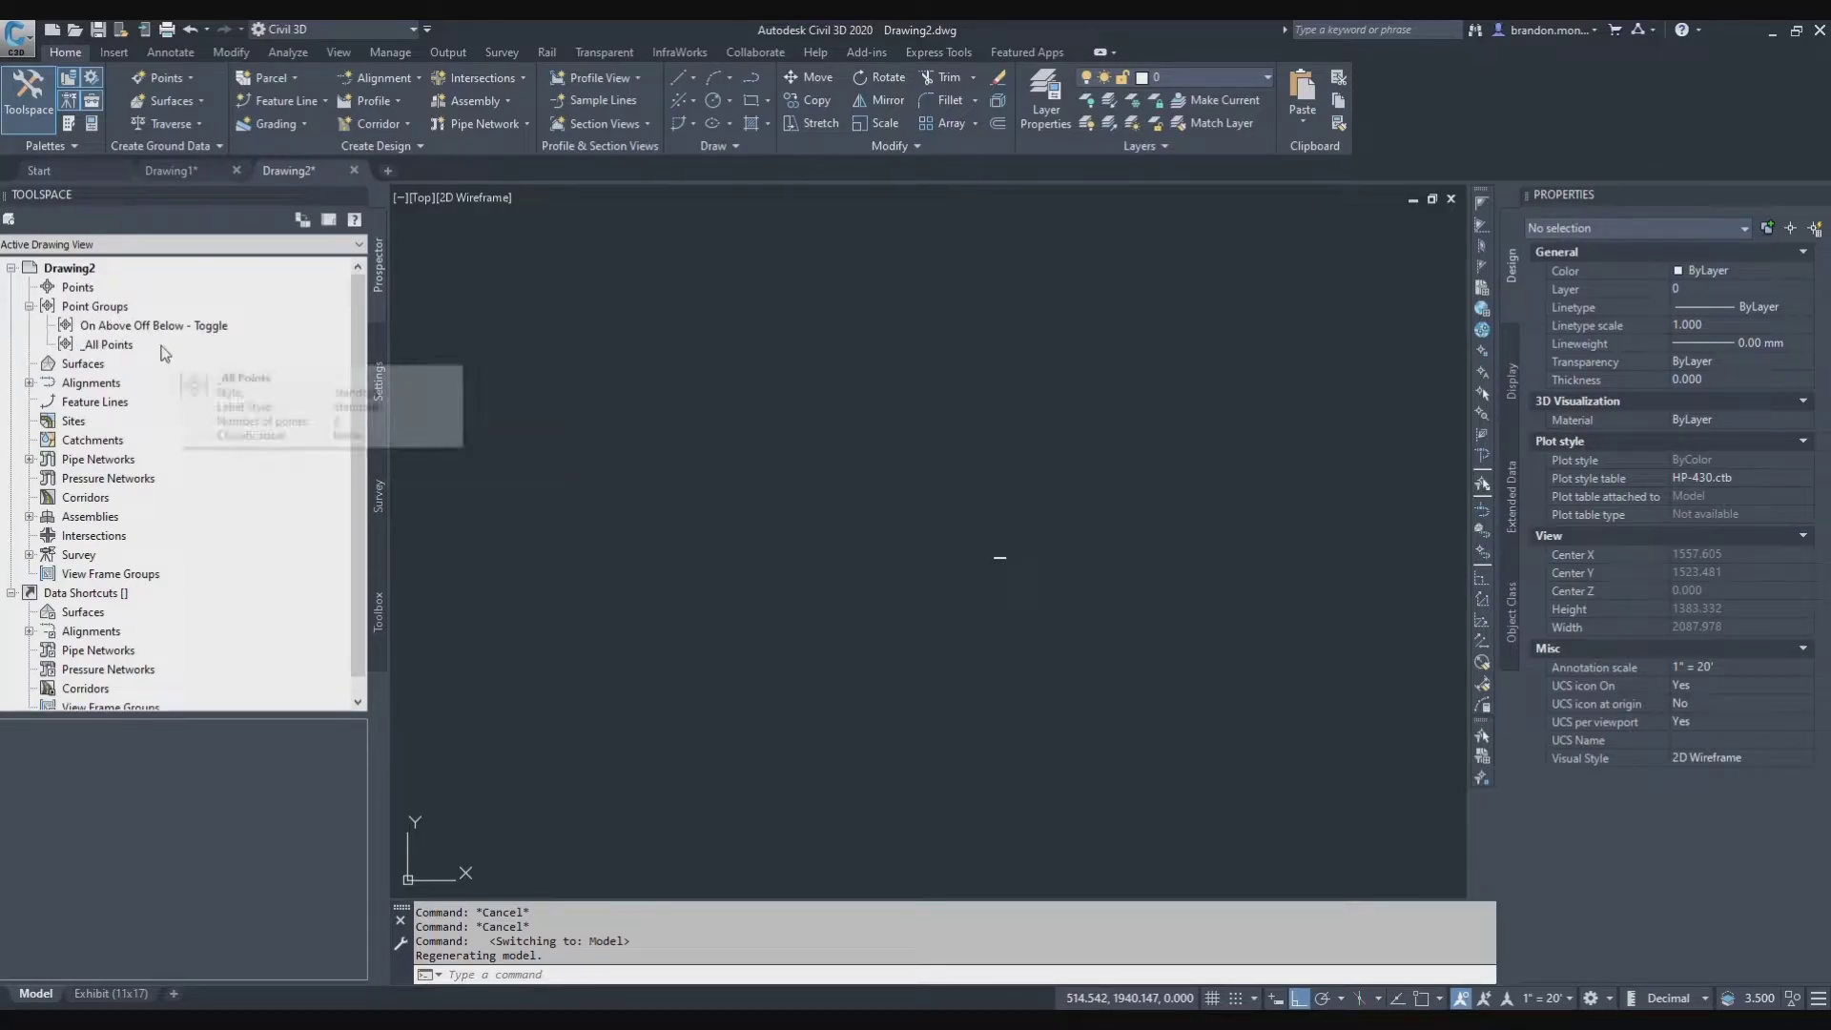
click(378, 382)
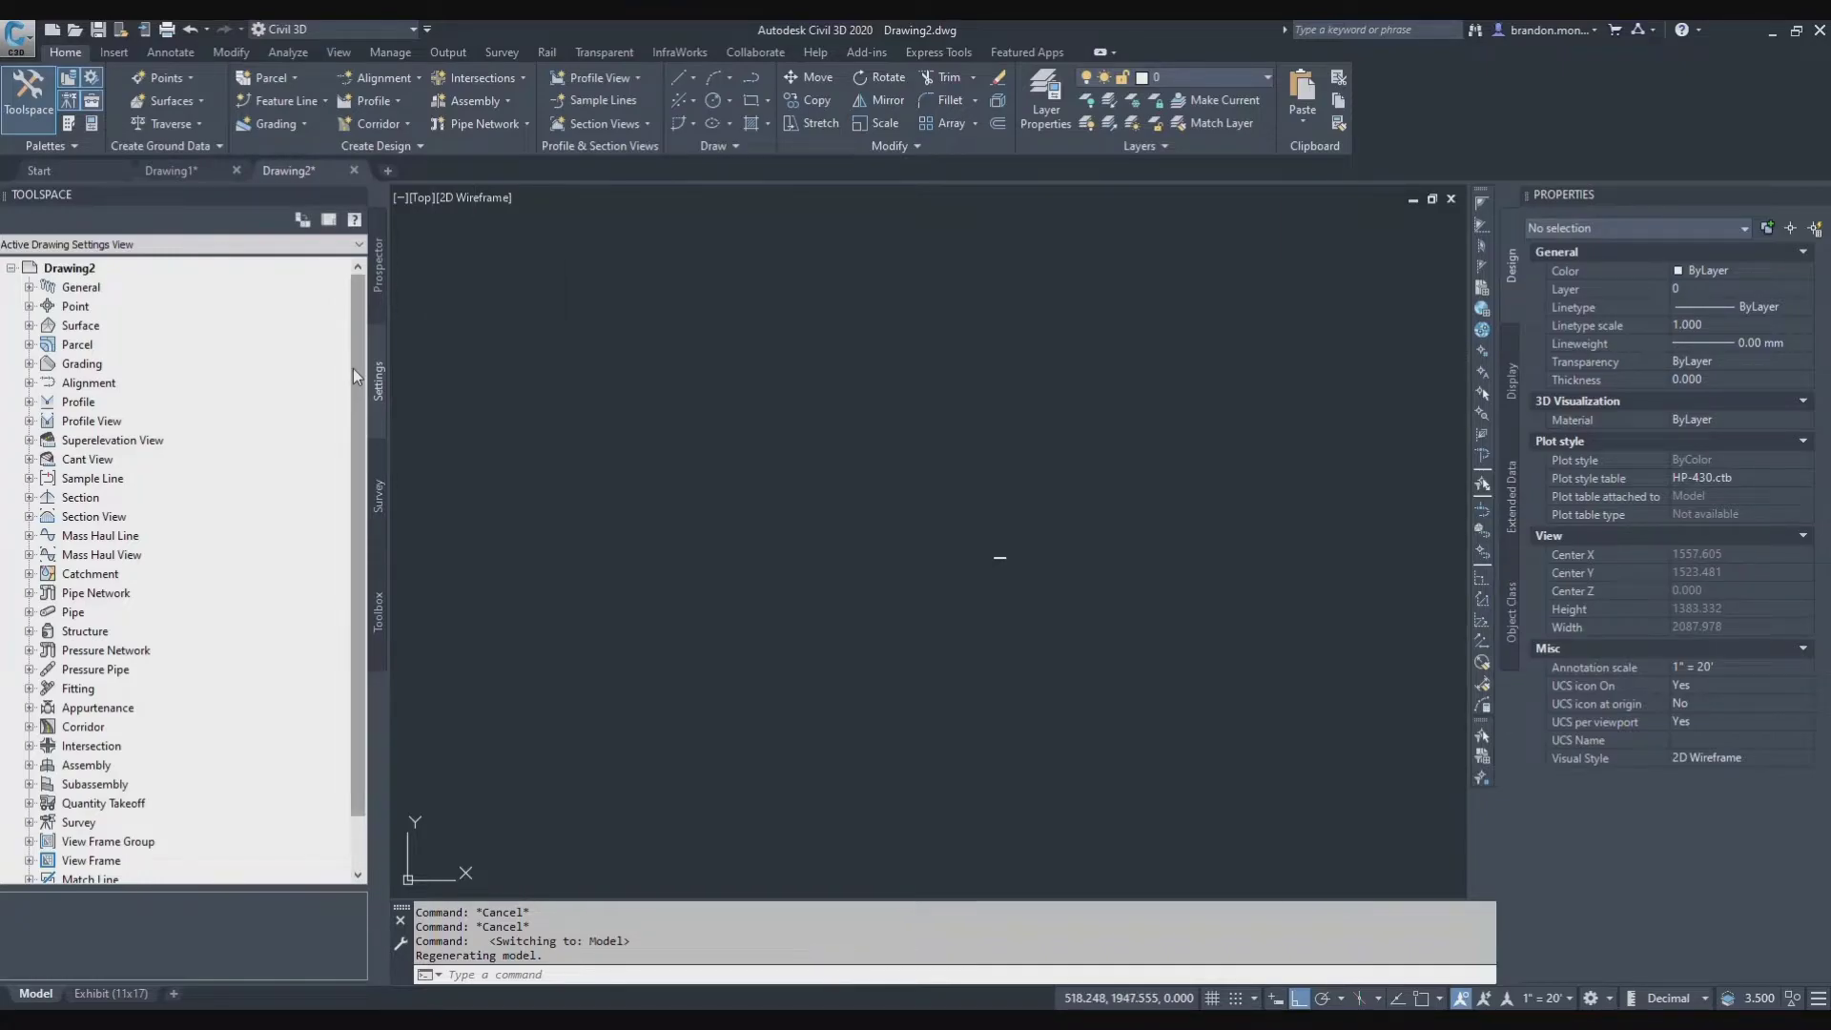
click(28, 306)
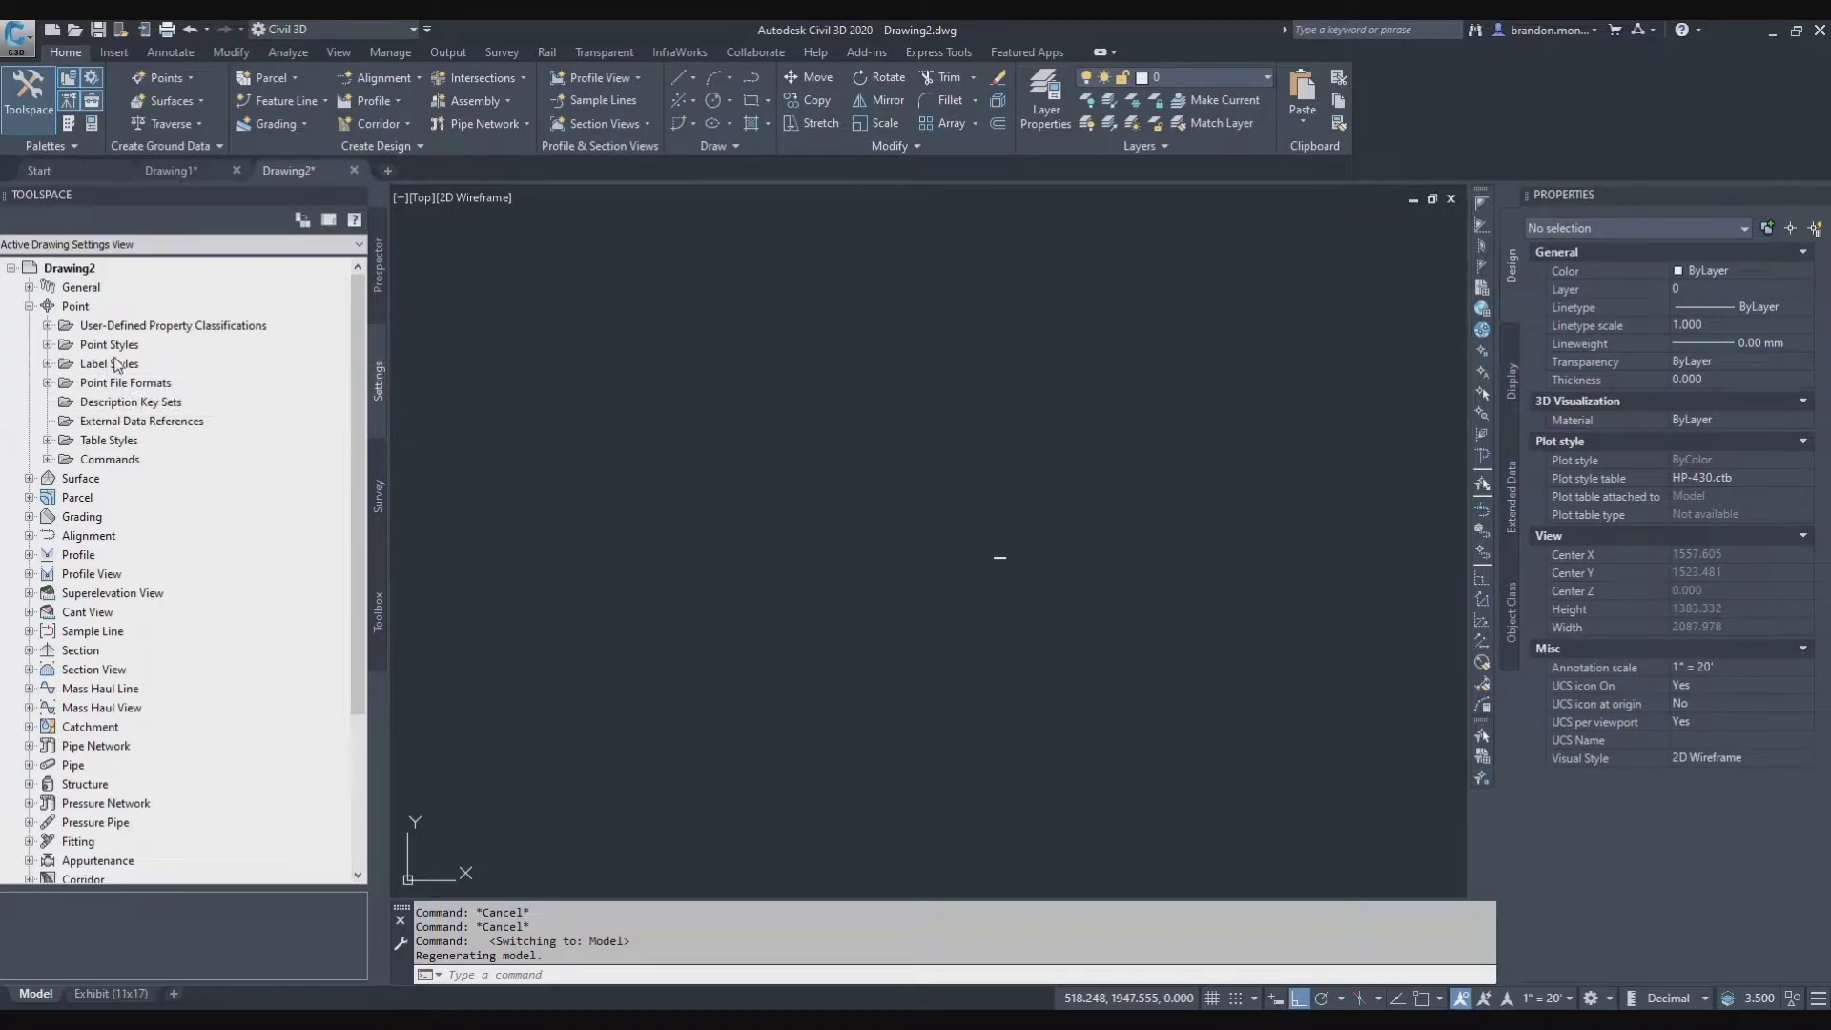
Expand the Surface category in the drawing's settings briefly and collapse it again.
click(28, 478)
click(29, 478)
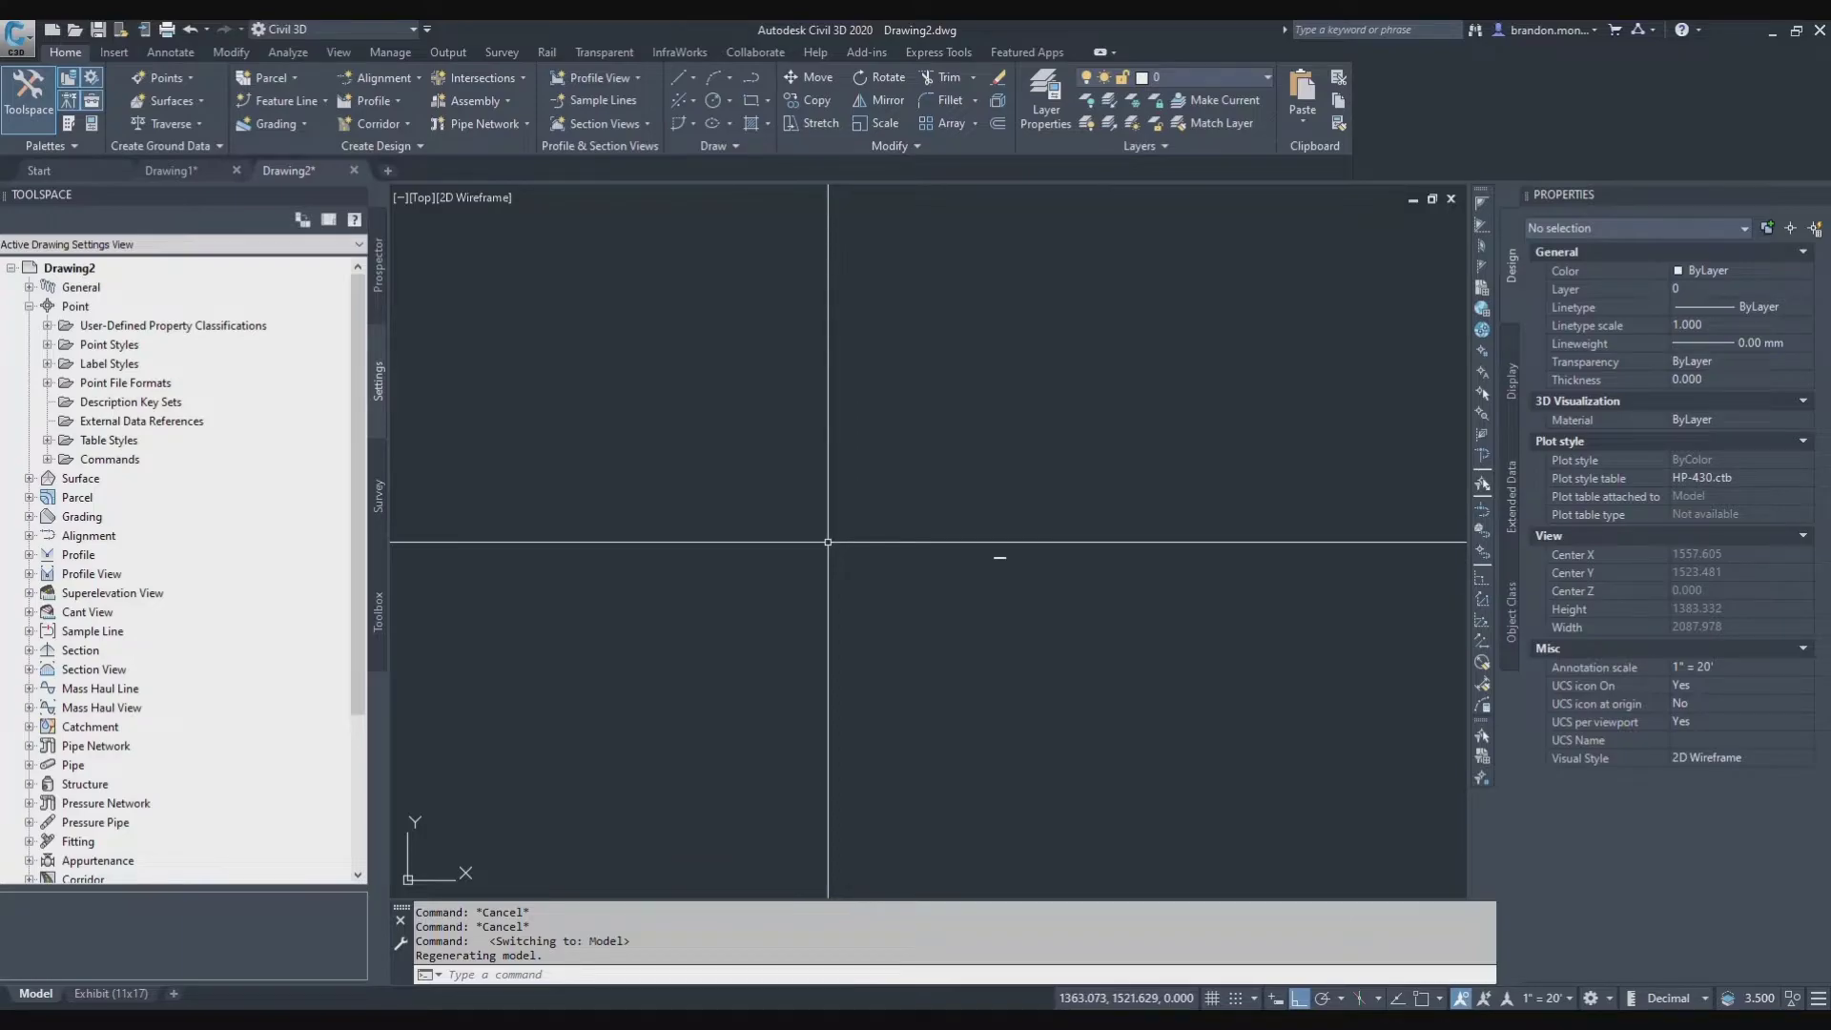
Select the title text "The Civil 3D Environment" by picking it directly, clear the selection, and repeat this once.
scroll(1002, 558, up, 10)
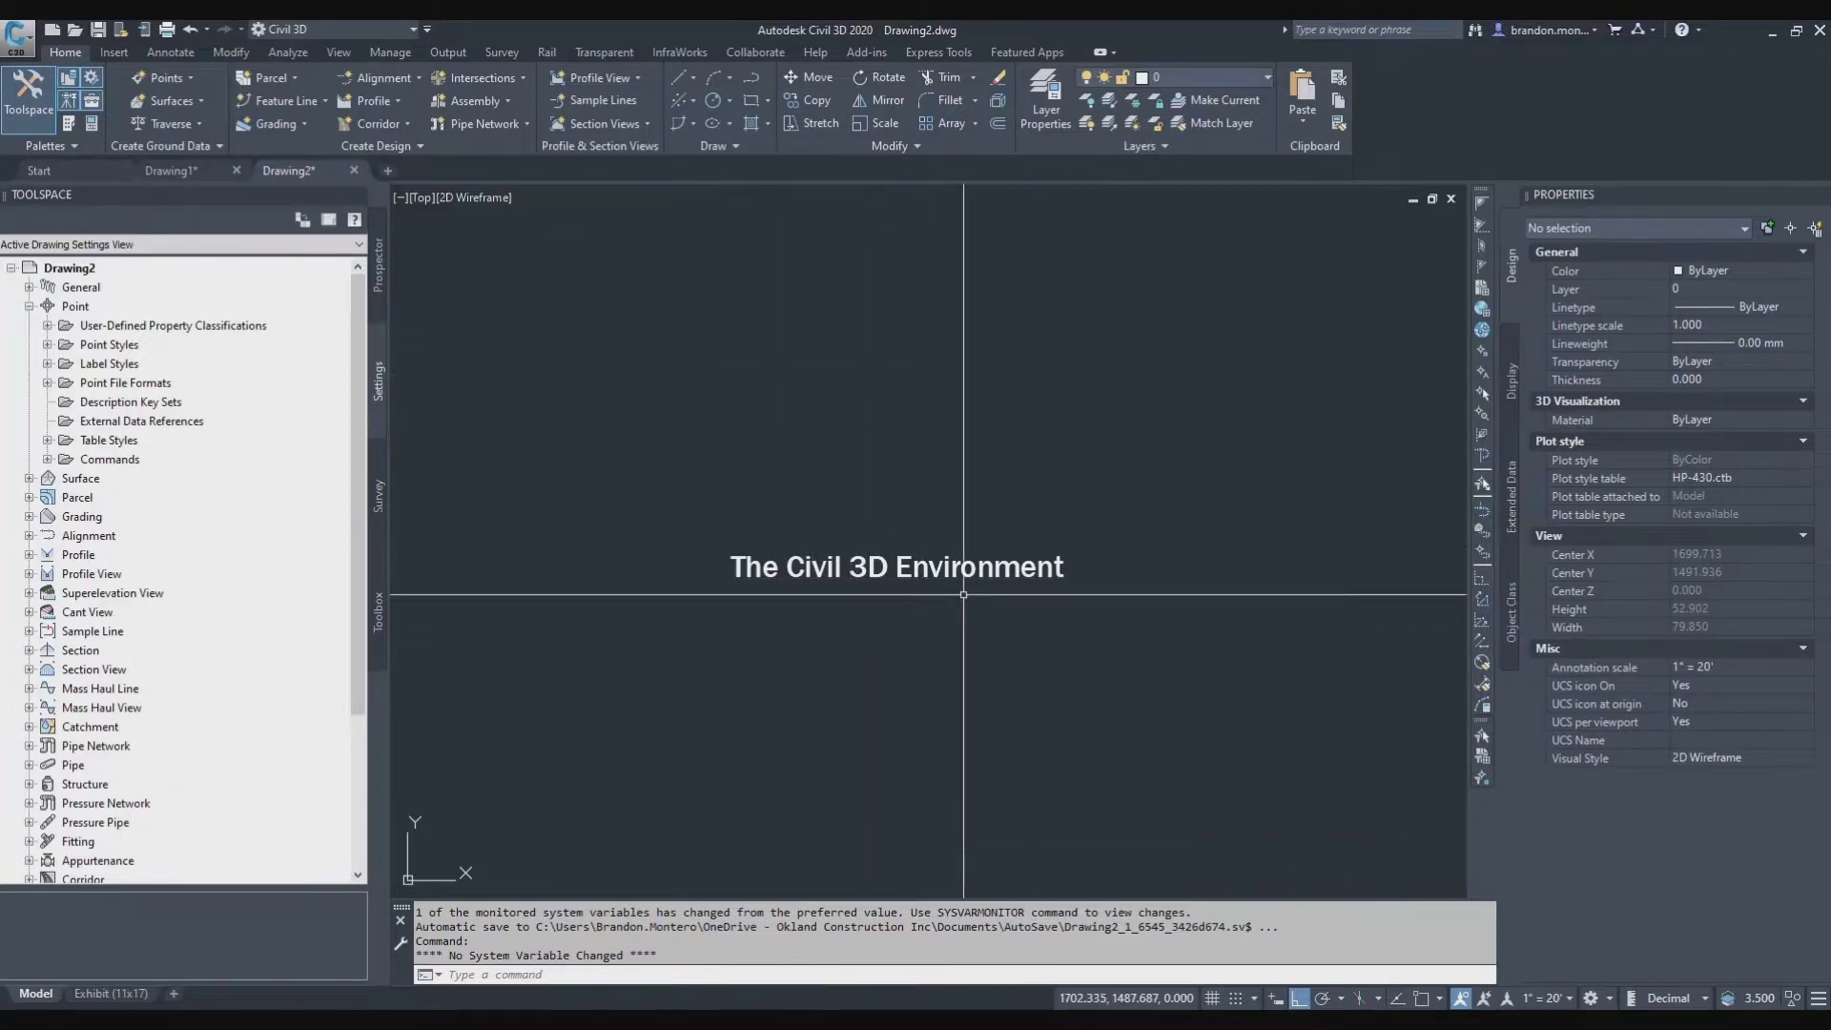
click(924, 570)
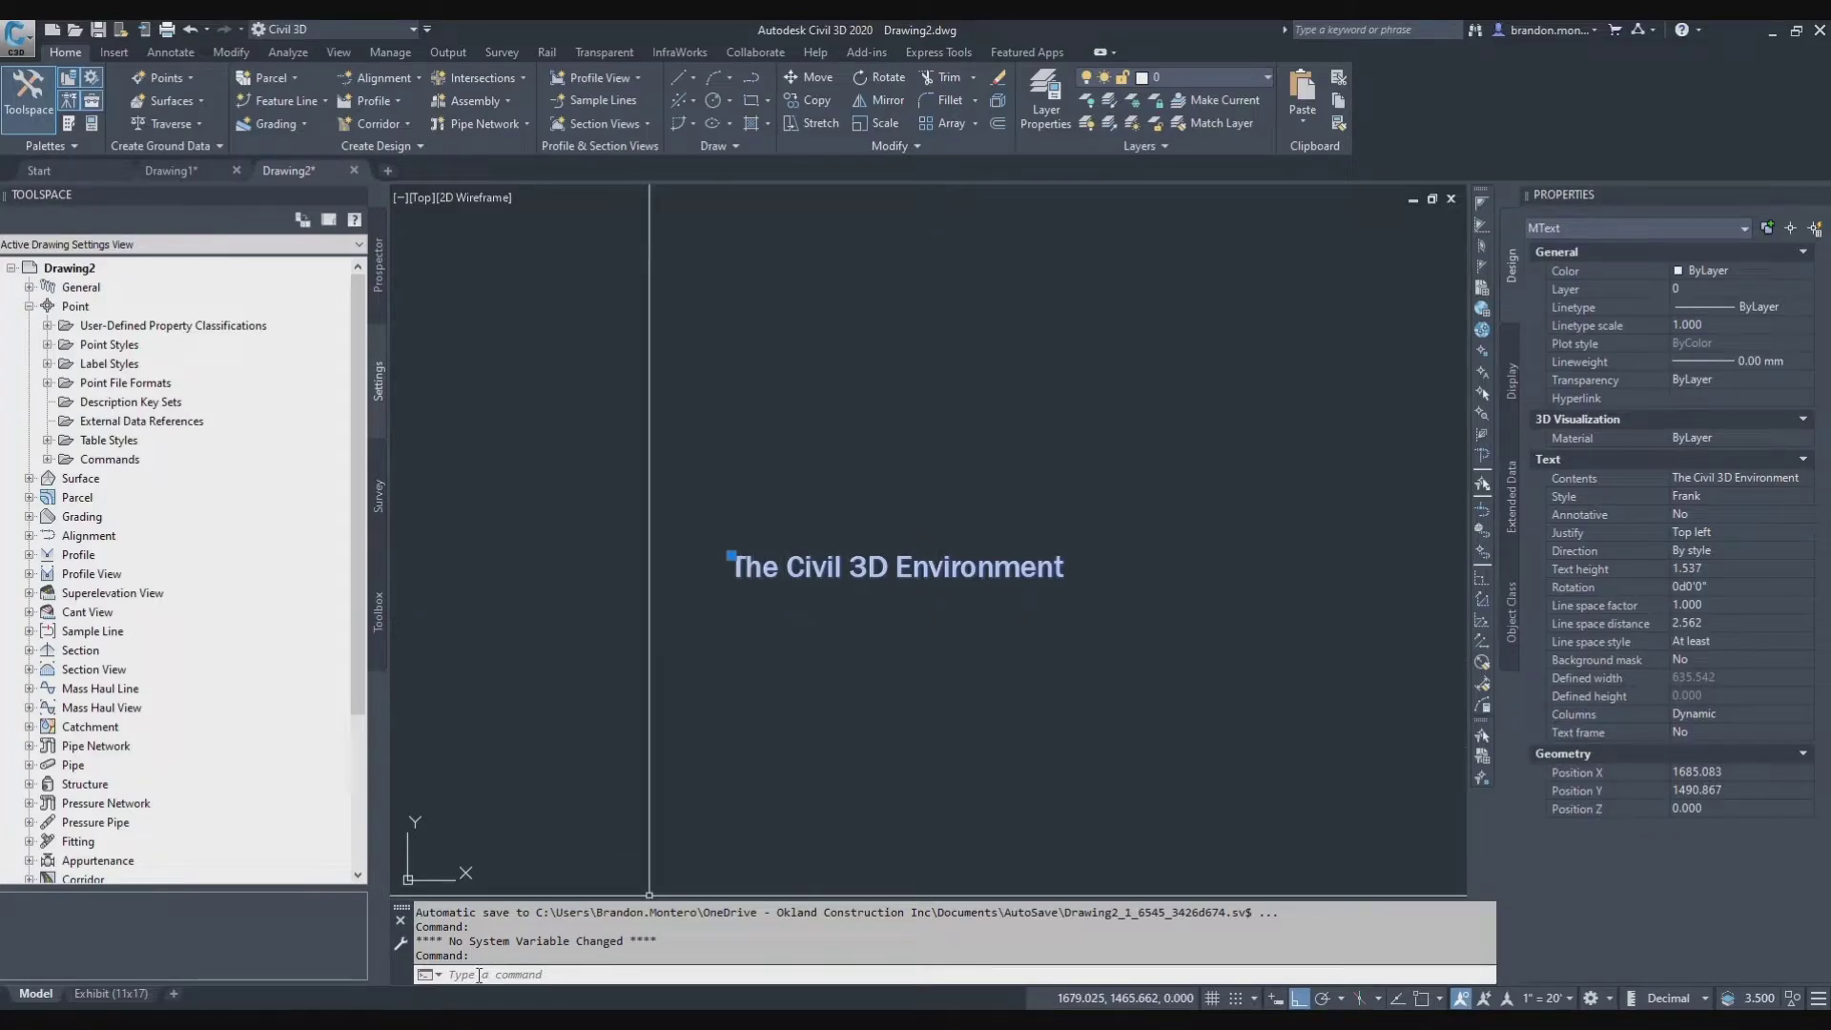
key(Escape)
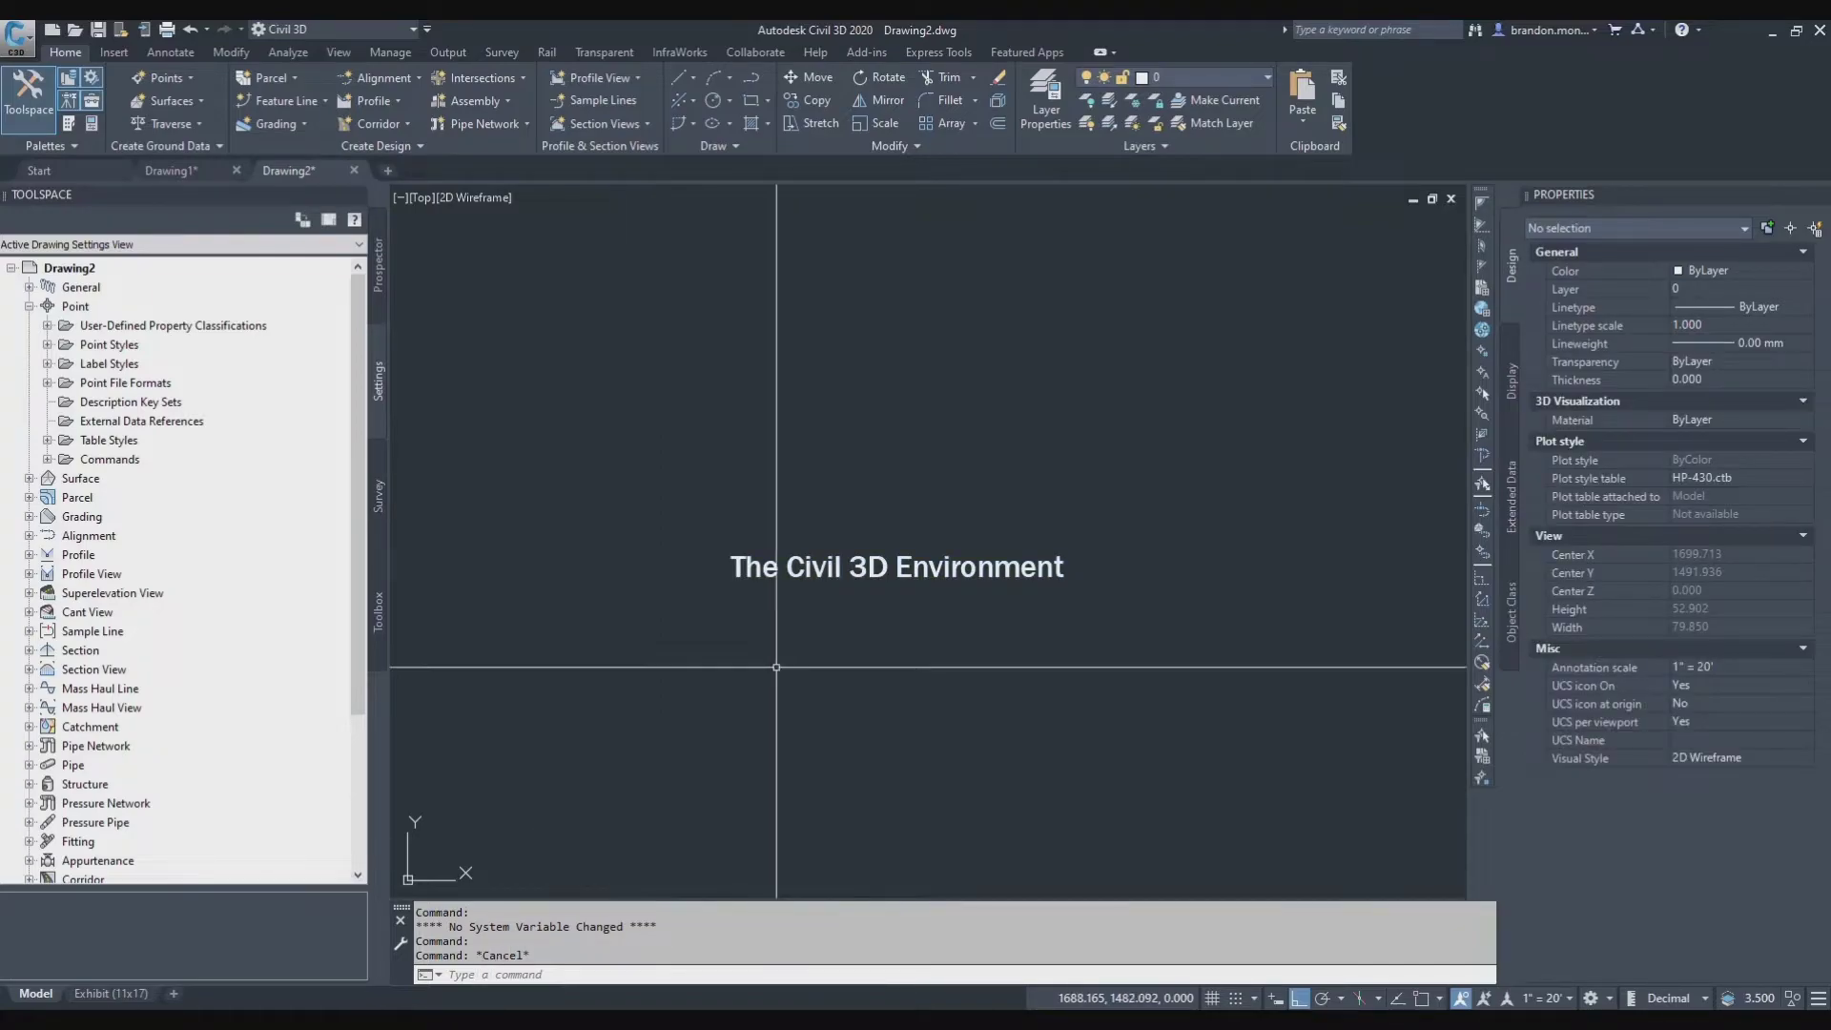
scroll(970, 597, up, 2)
click(785, 556)
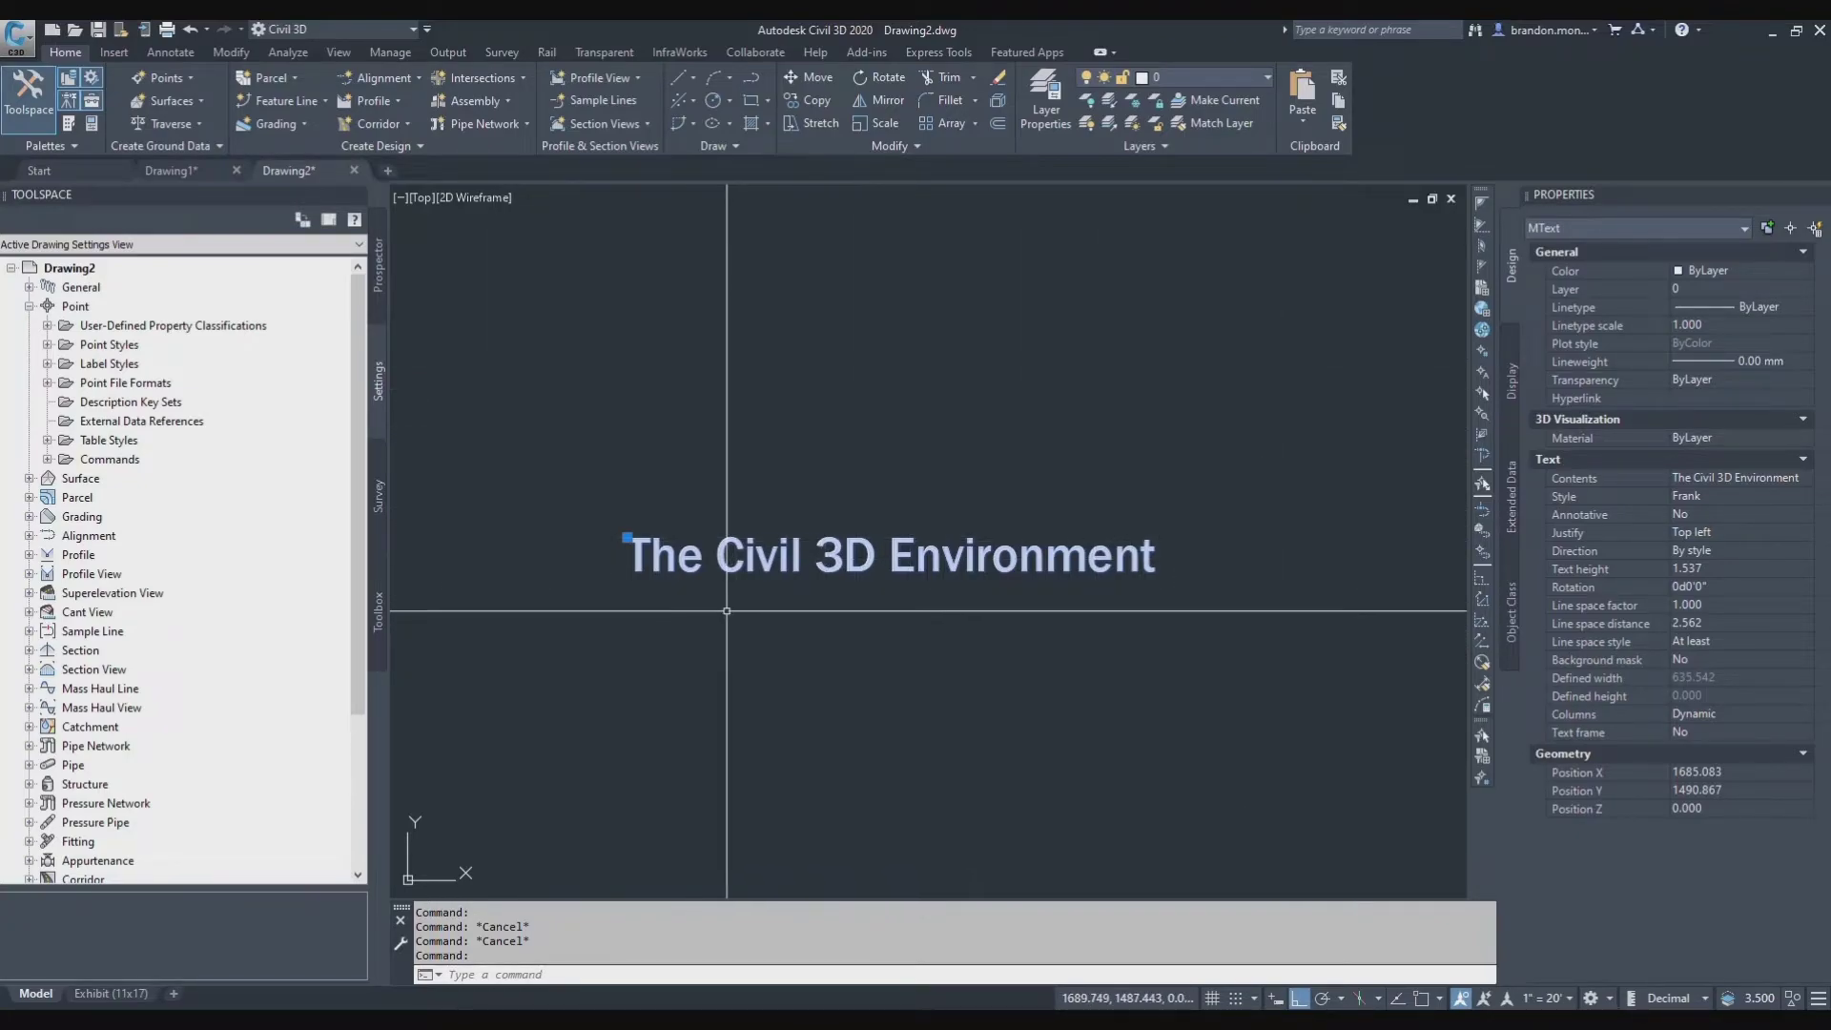
key(Escape)
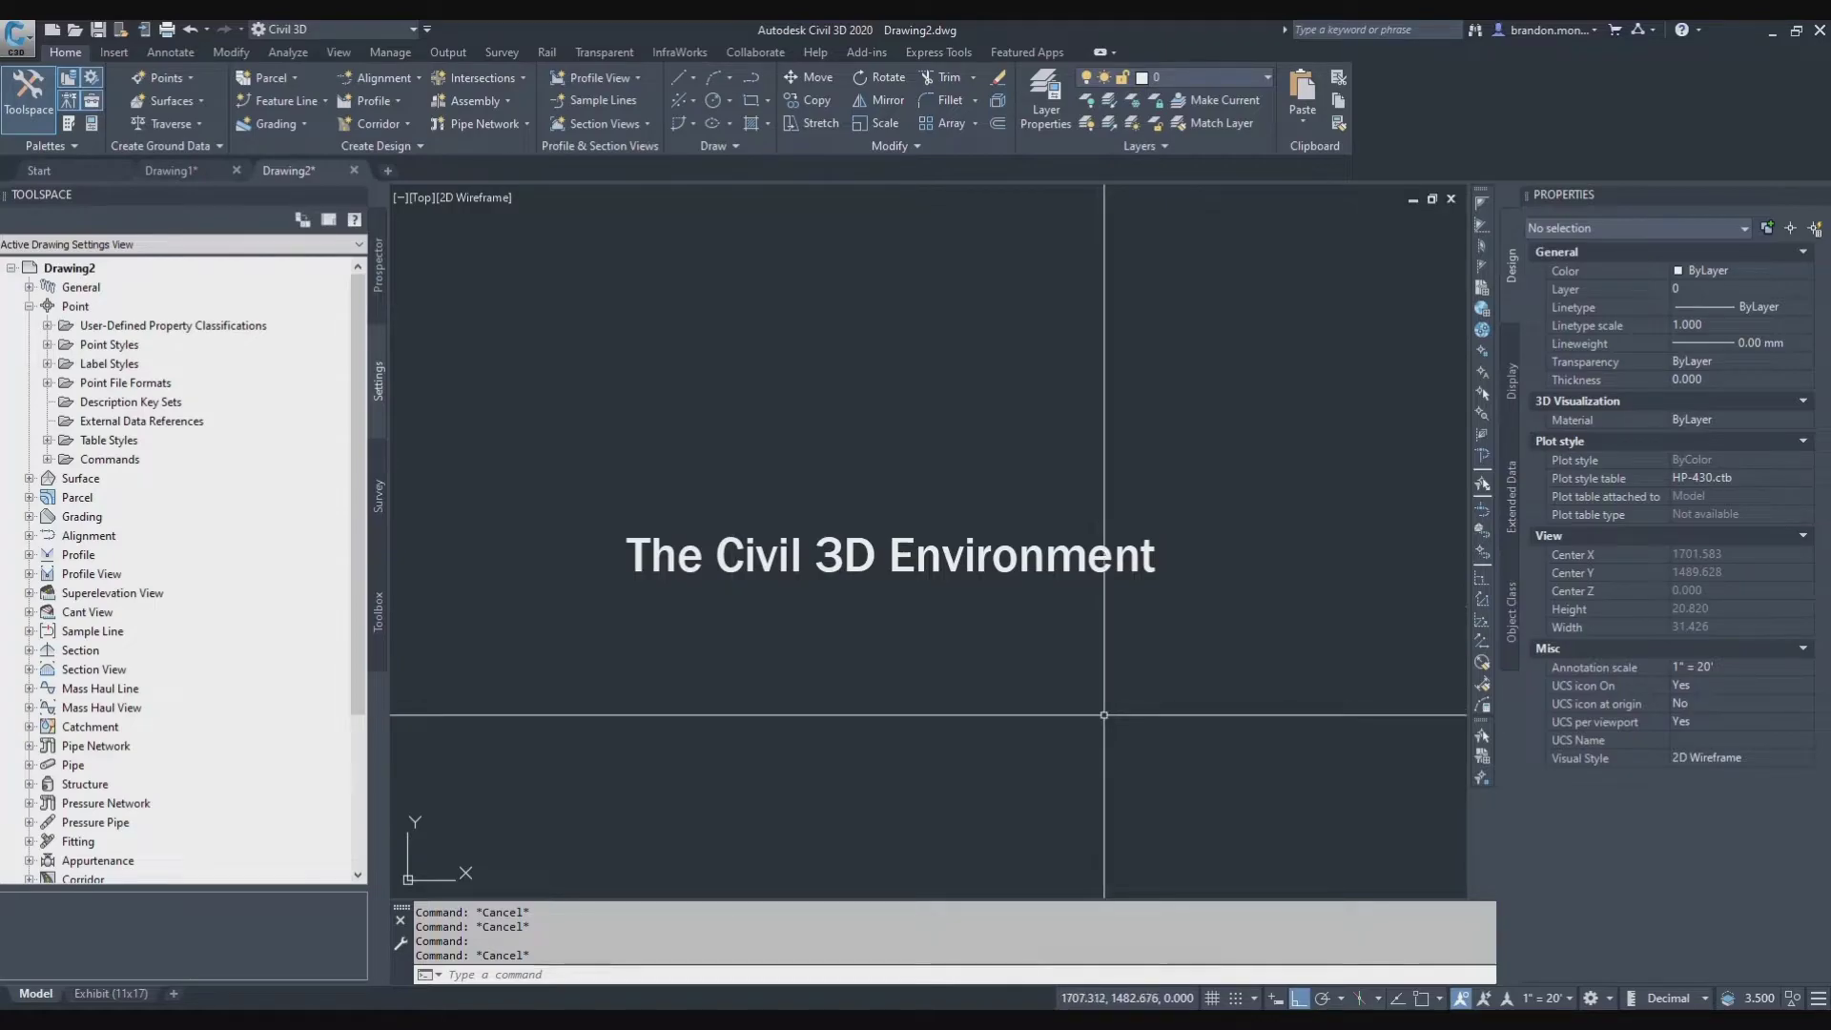
Draw a window selection over the empty area above the title text and another enclosing only part of the text.
click(998, 408)
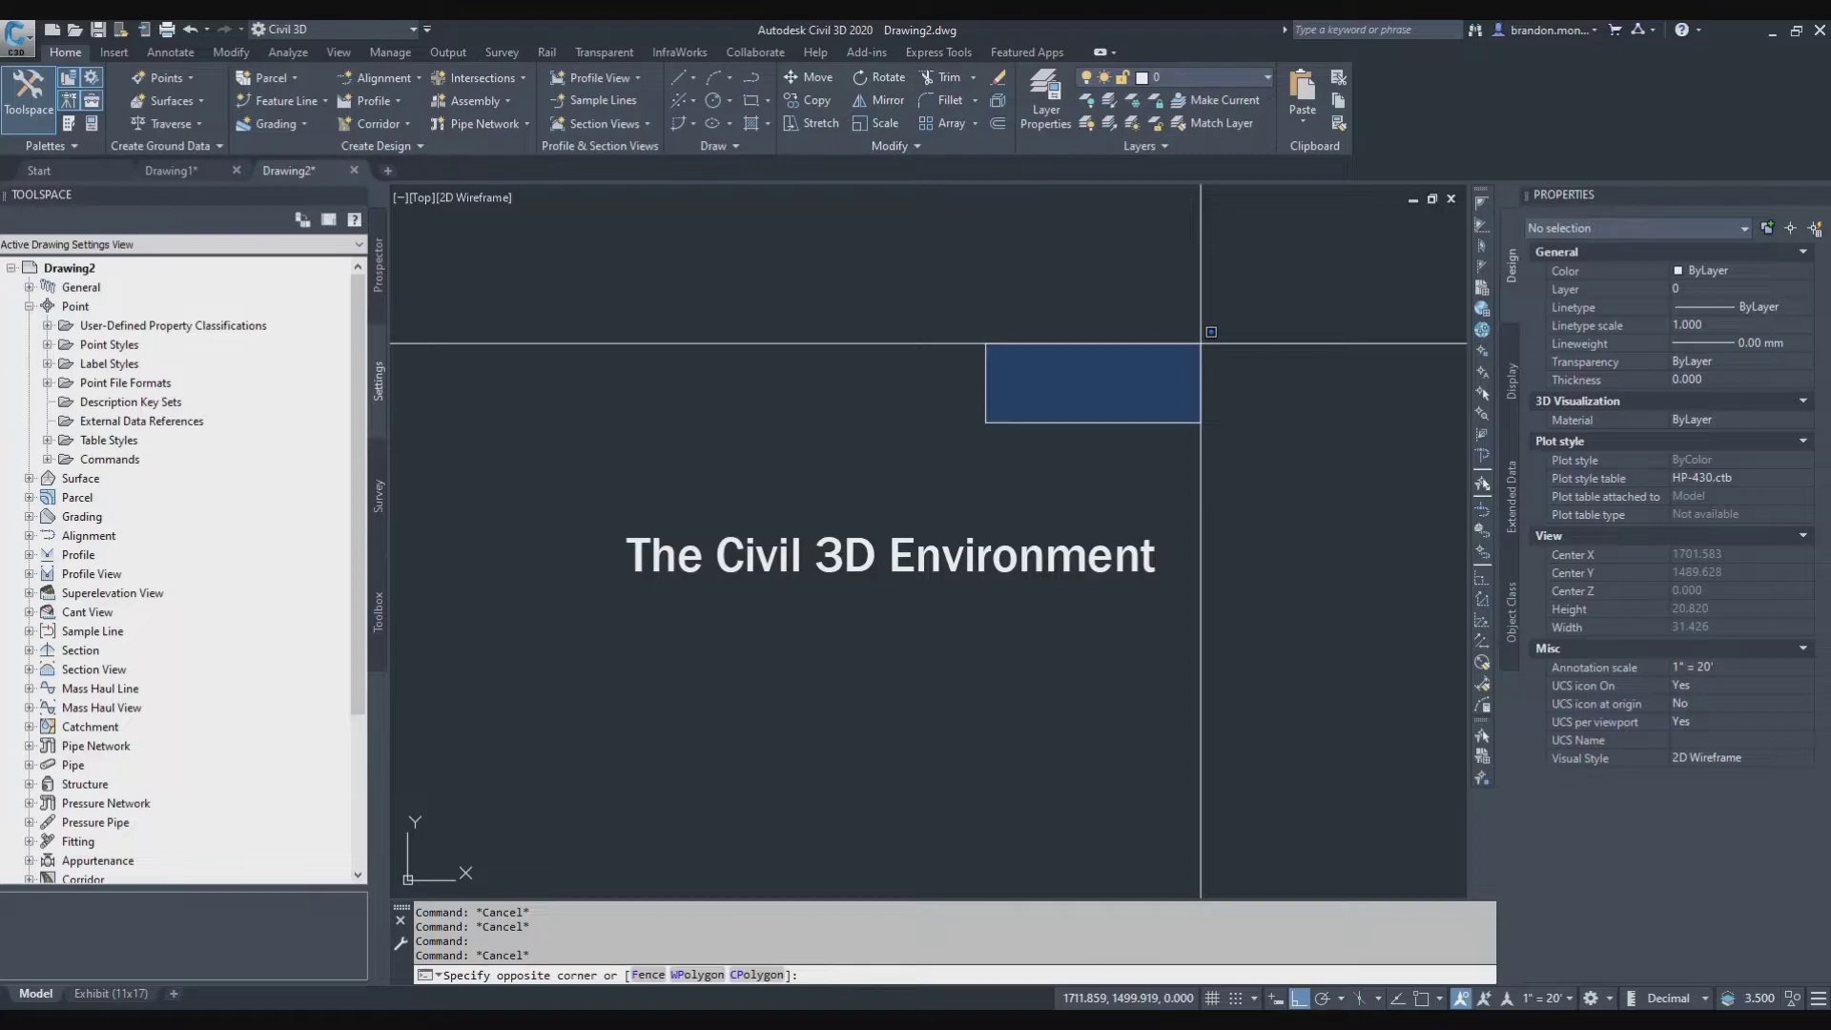
click(1183, 345)
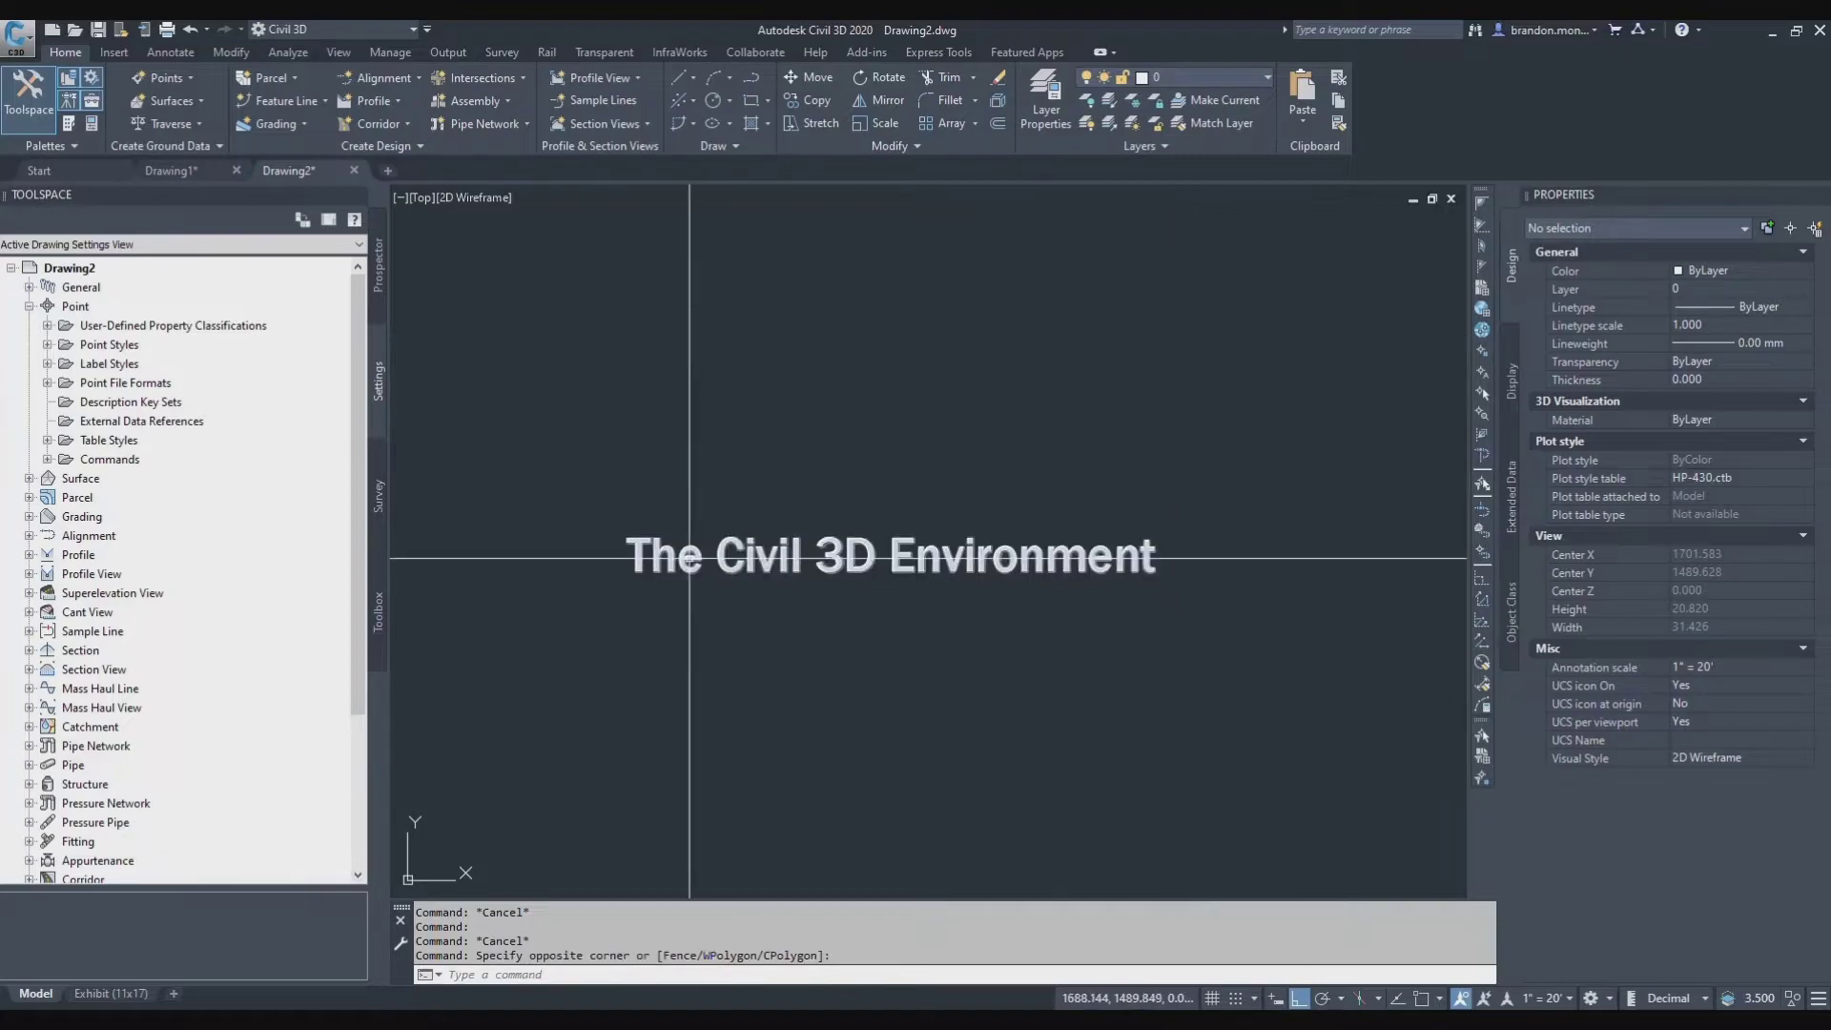
click(570, 423)
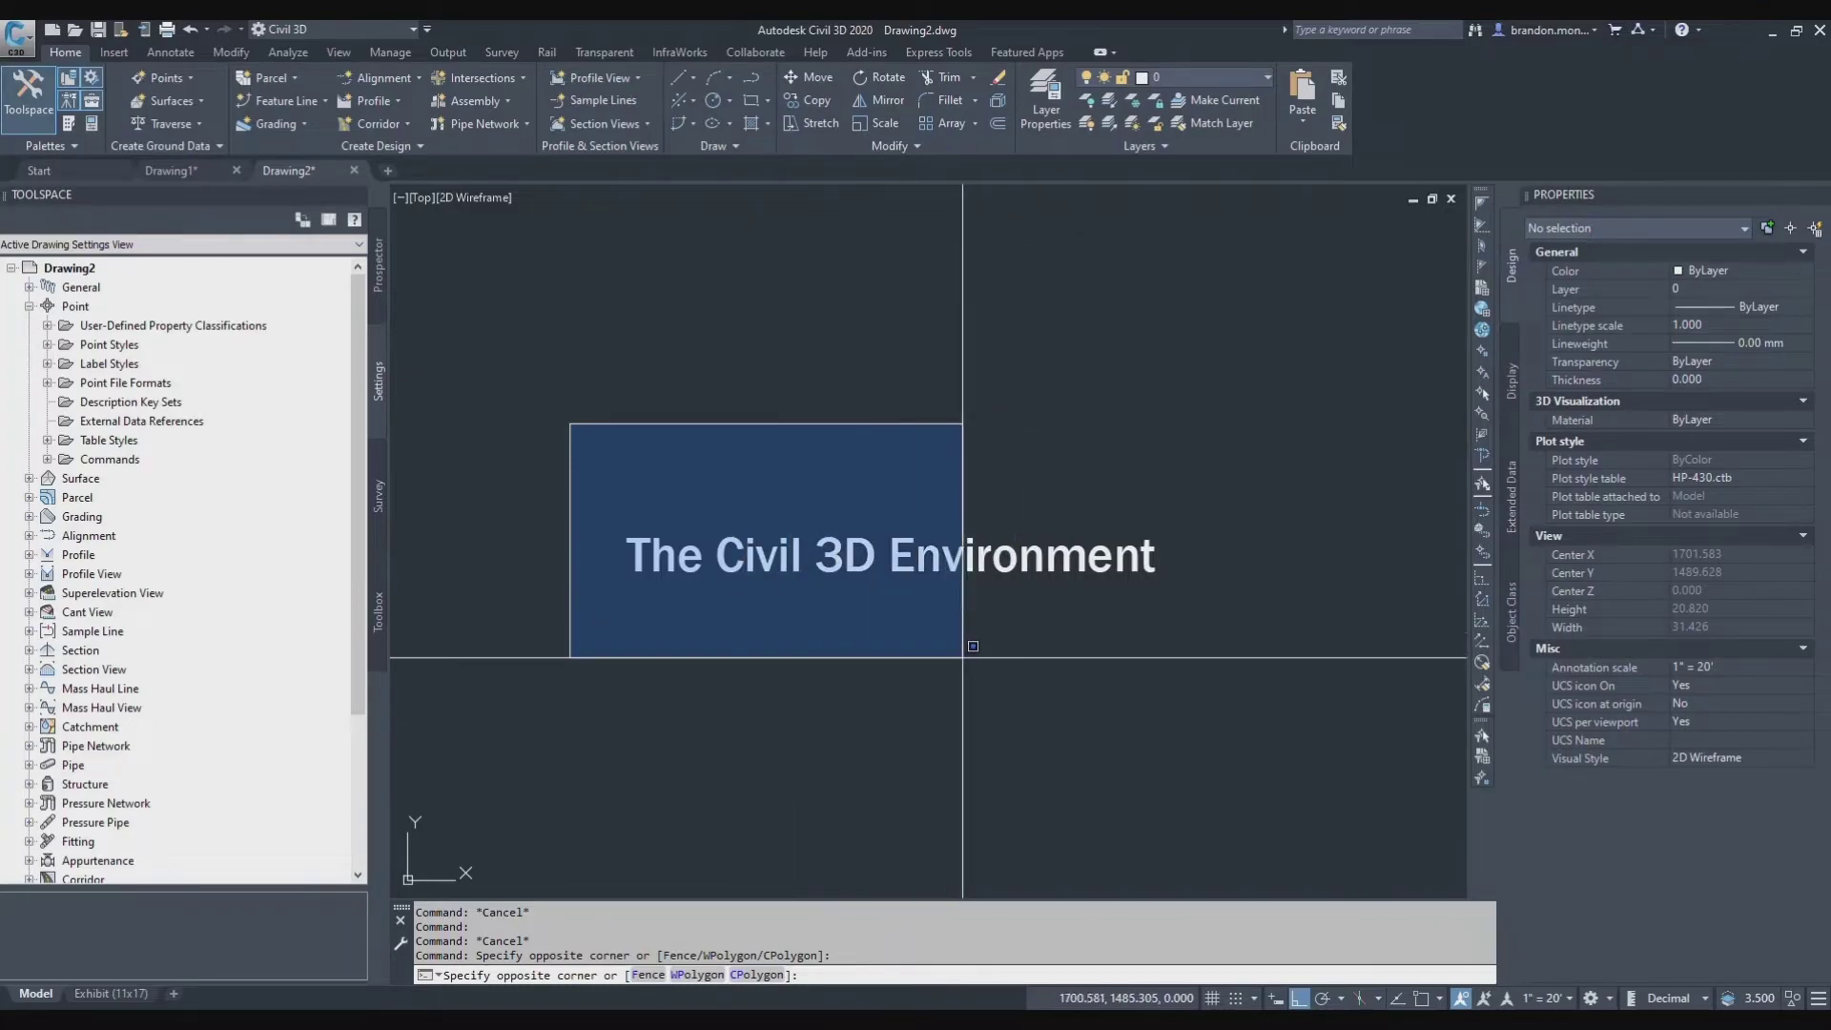
click(1051, 675)
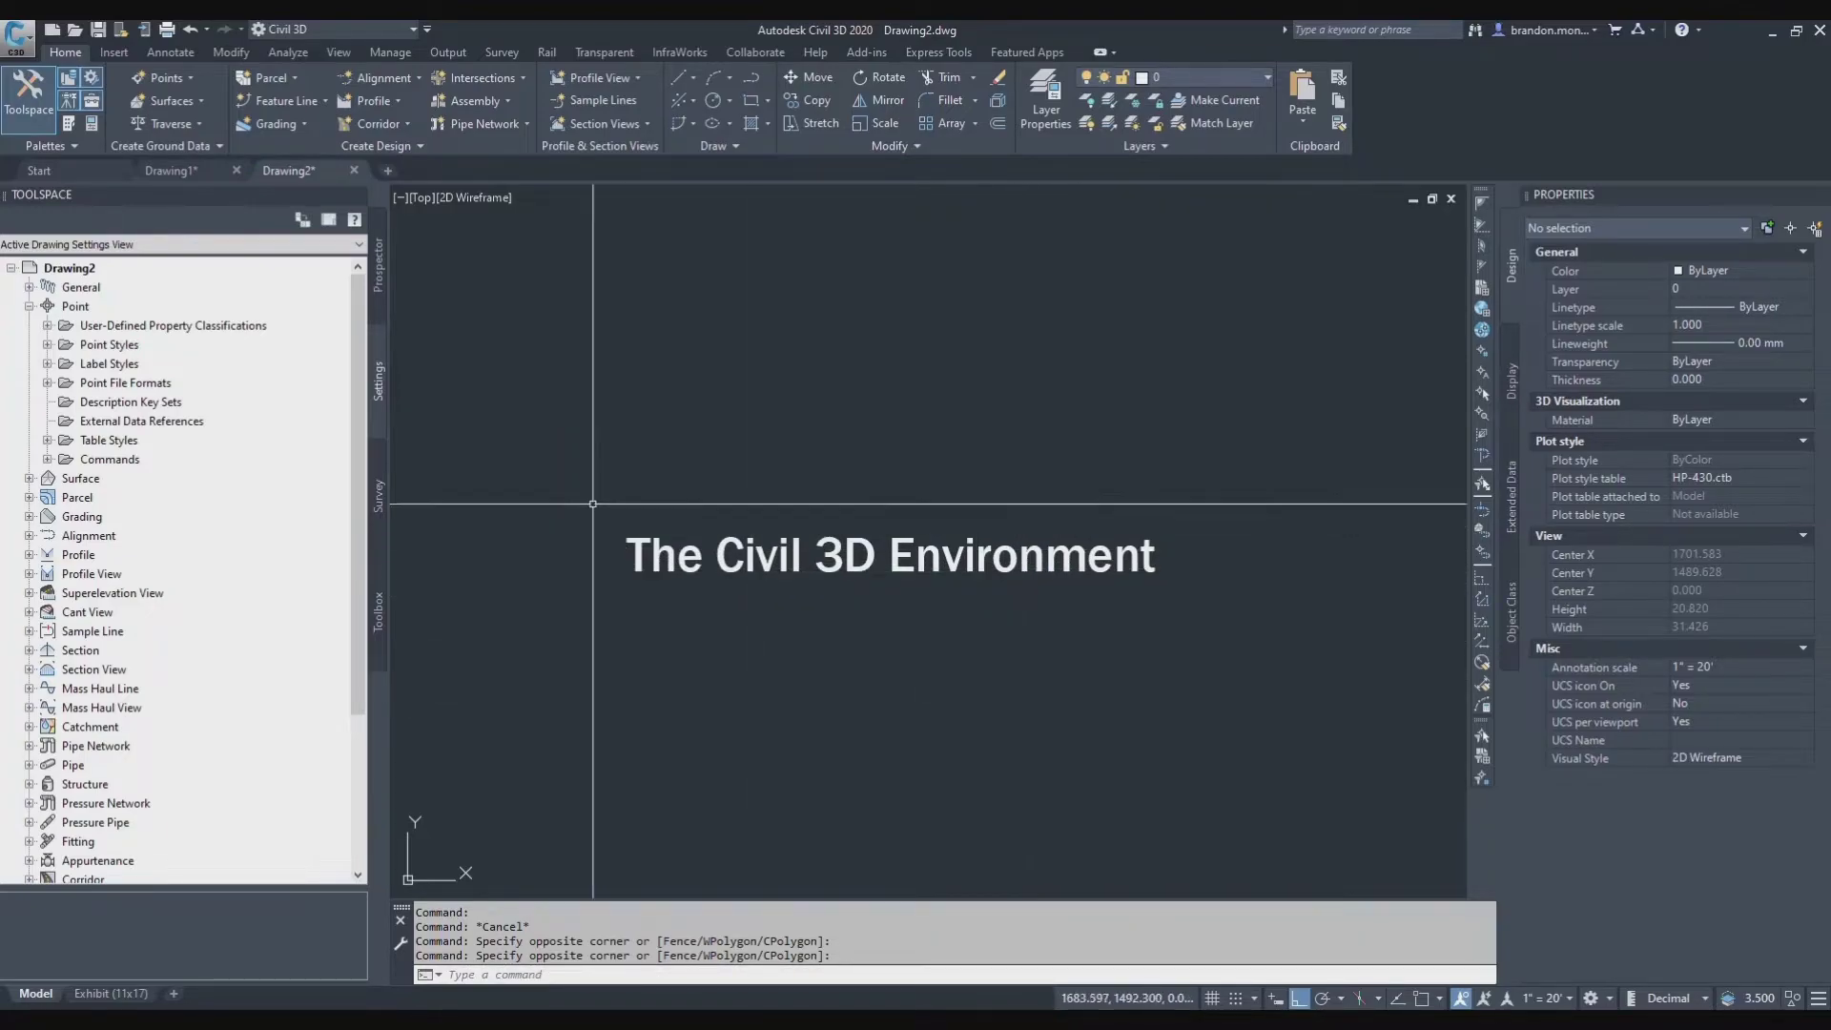
Select the title text with a window selection that encloses it completely, and clear the selection.
click(568, 444)
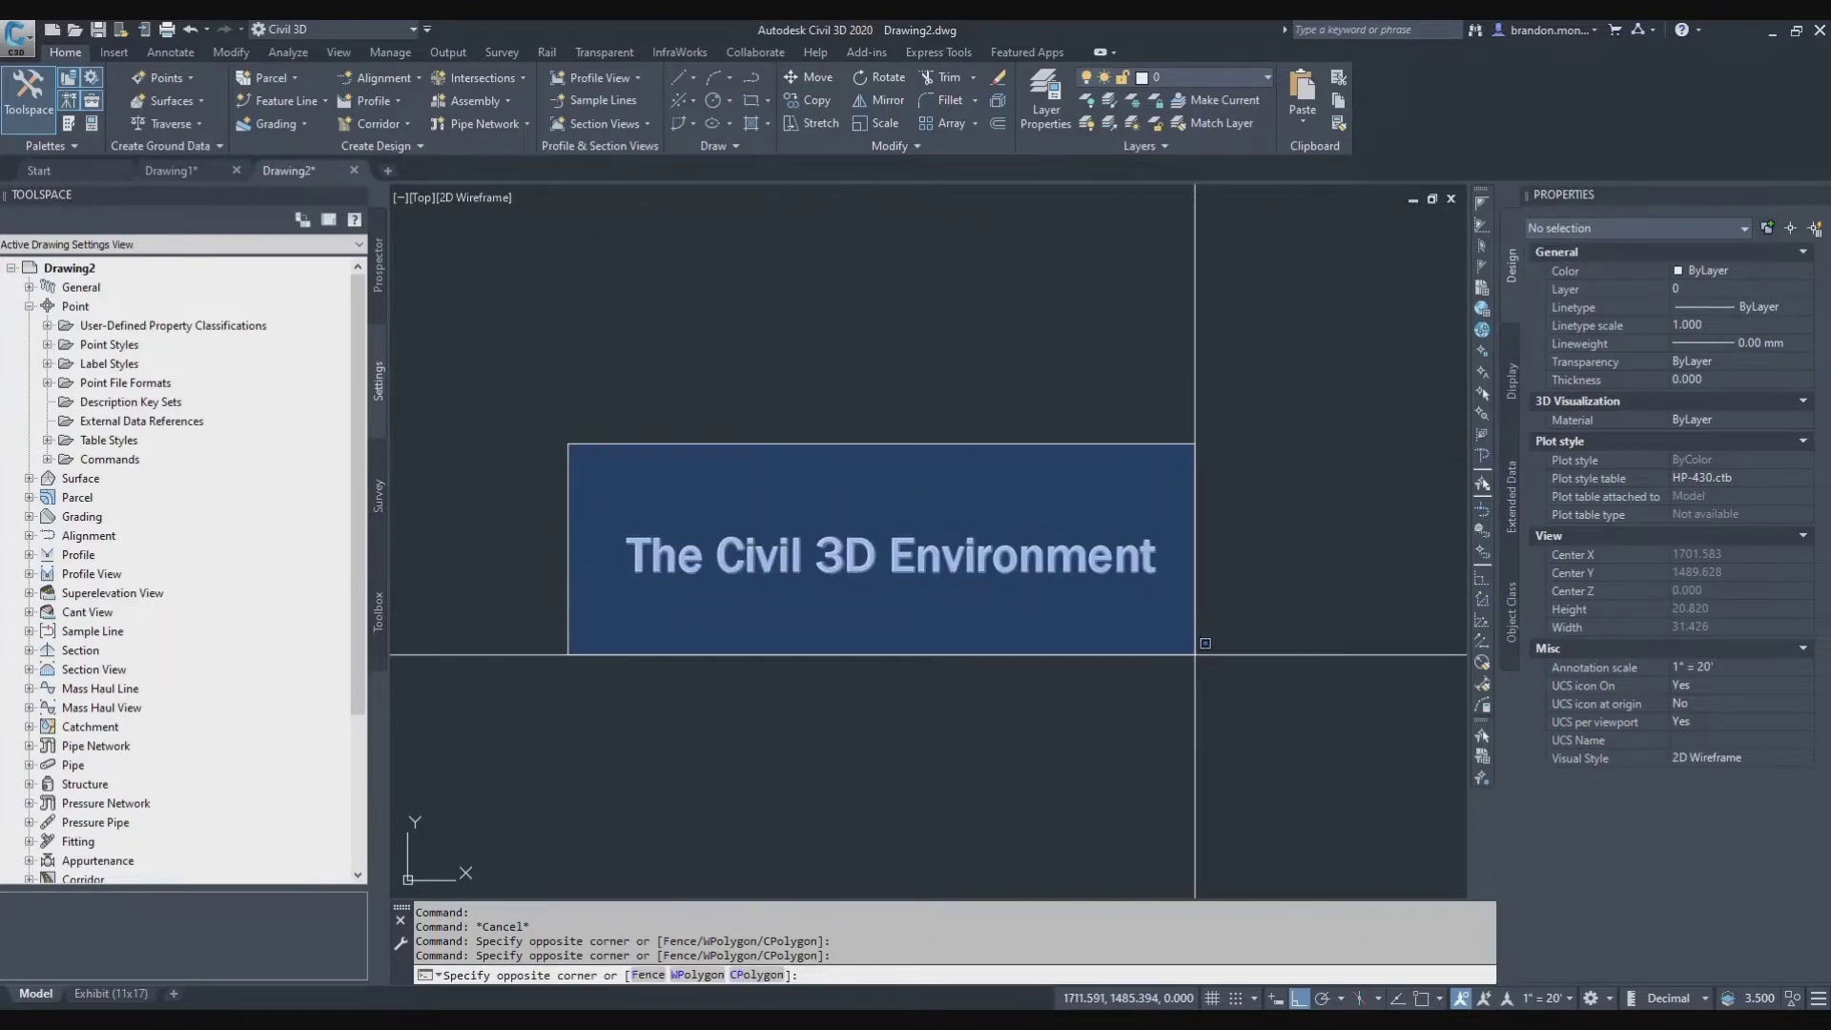
click(1195, 654)
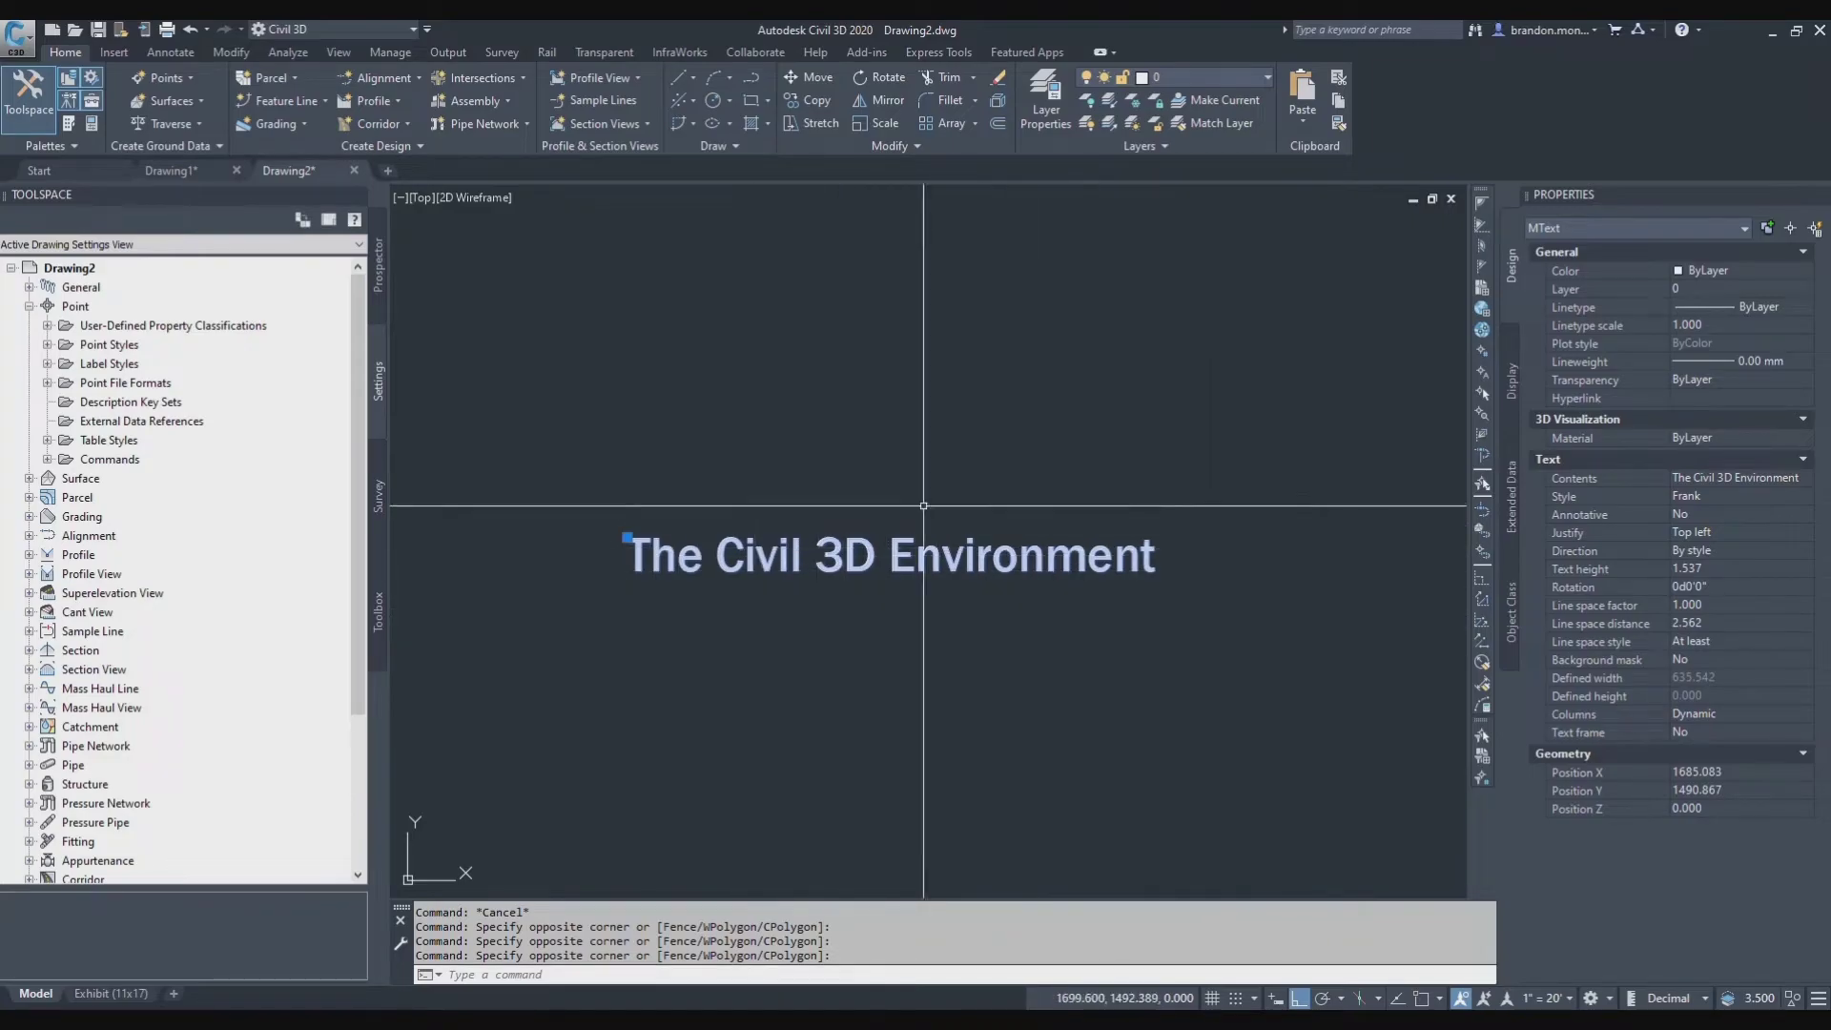
key(Escape)
Begin a crossing selection over part of the title text, cancel it, and draw a window selection over the text's second half.
click(947, 644)
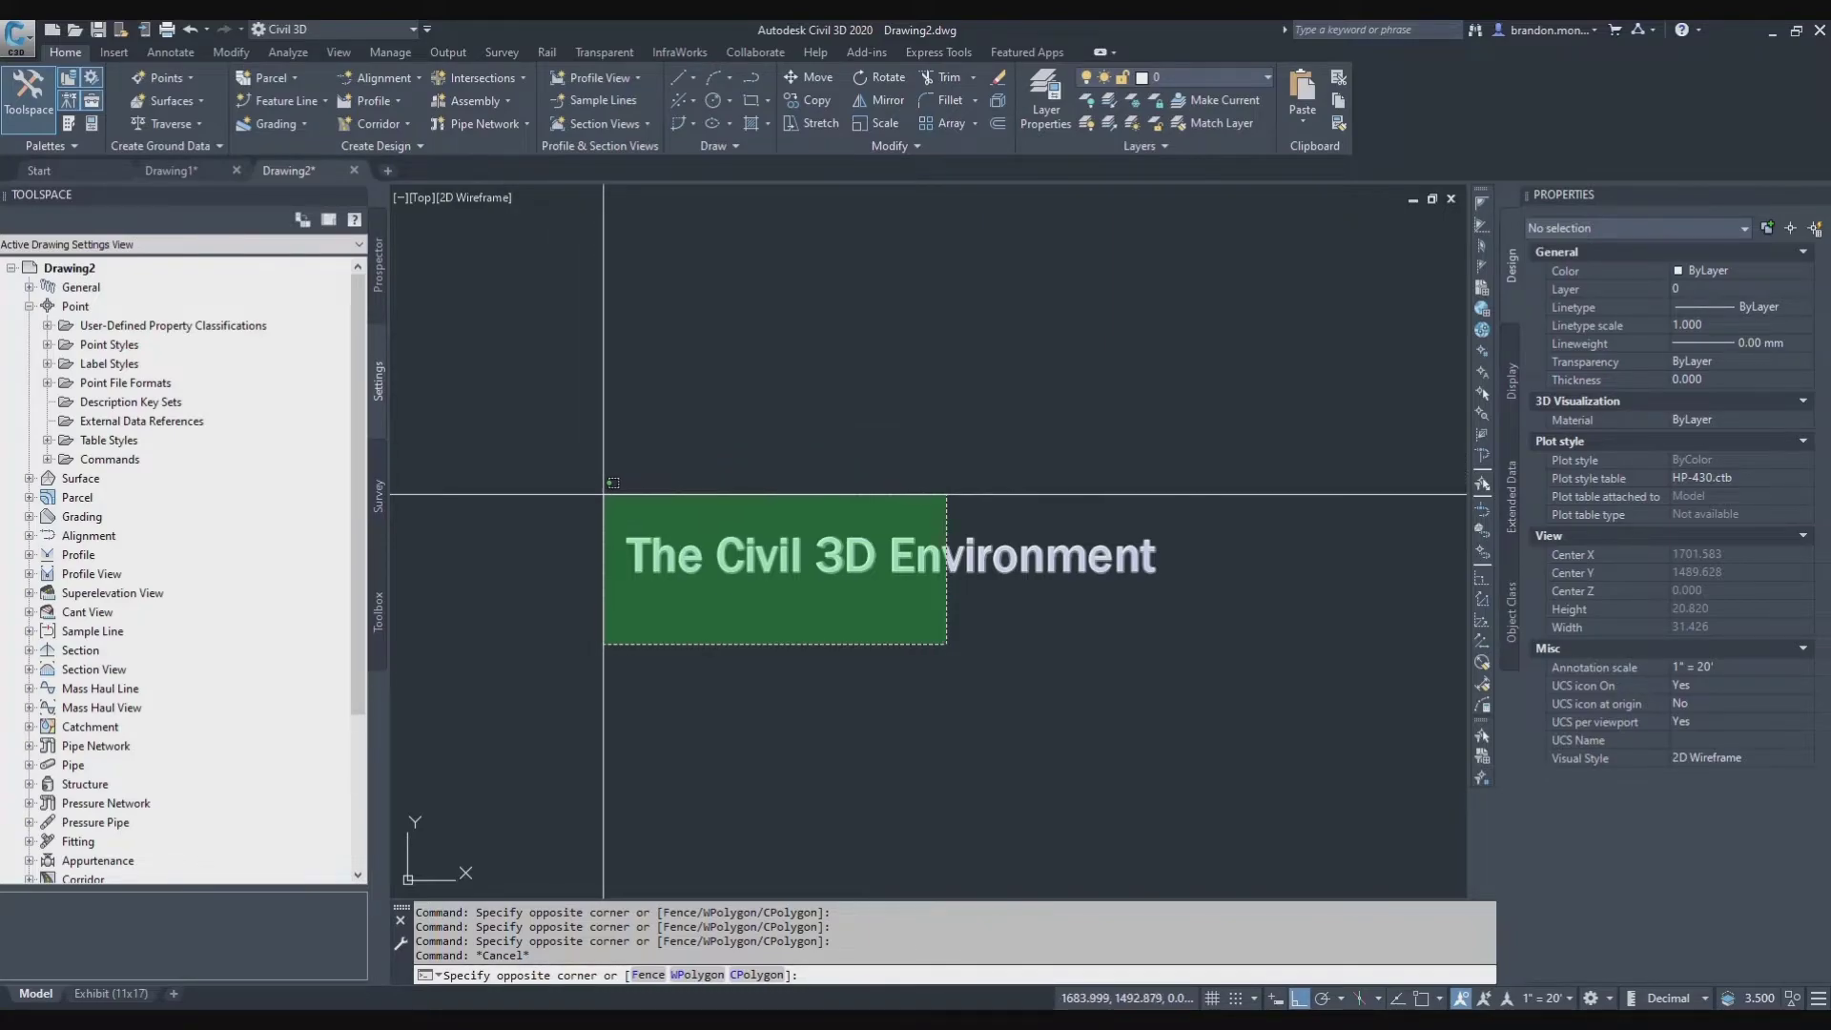
key(Escape)
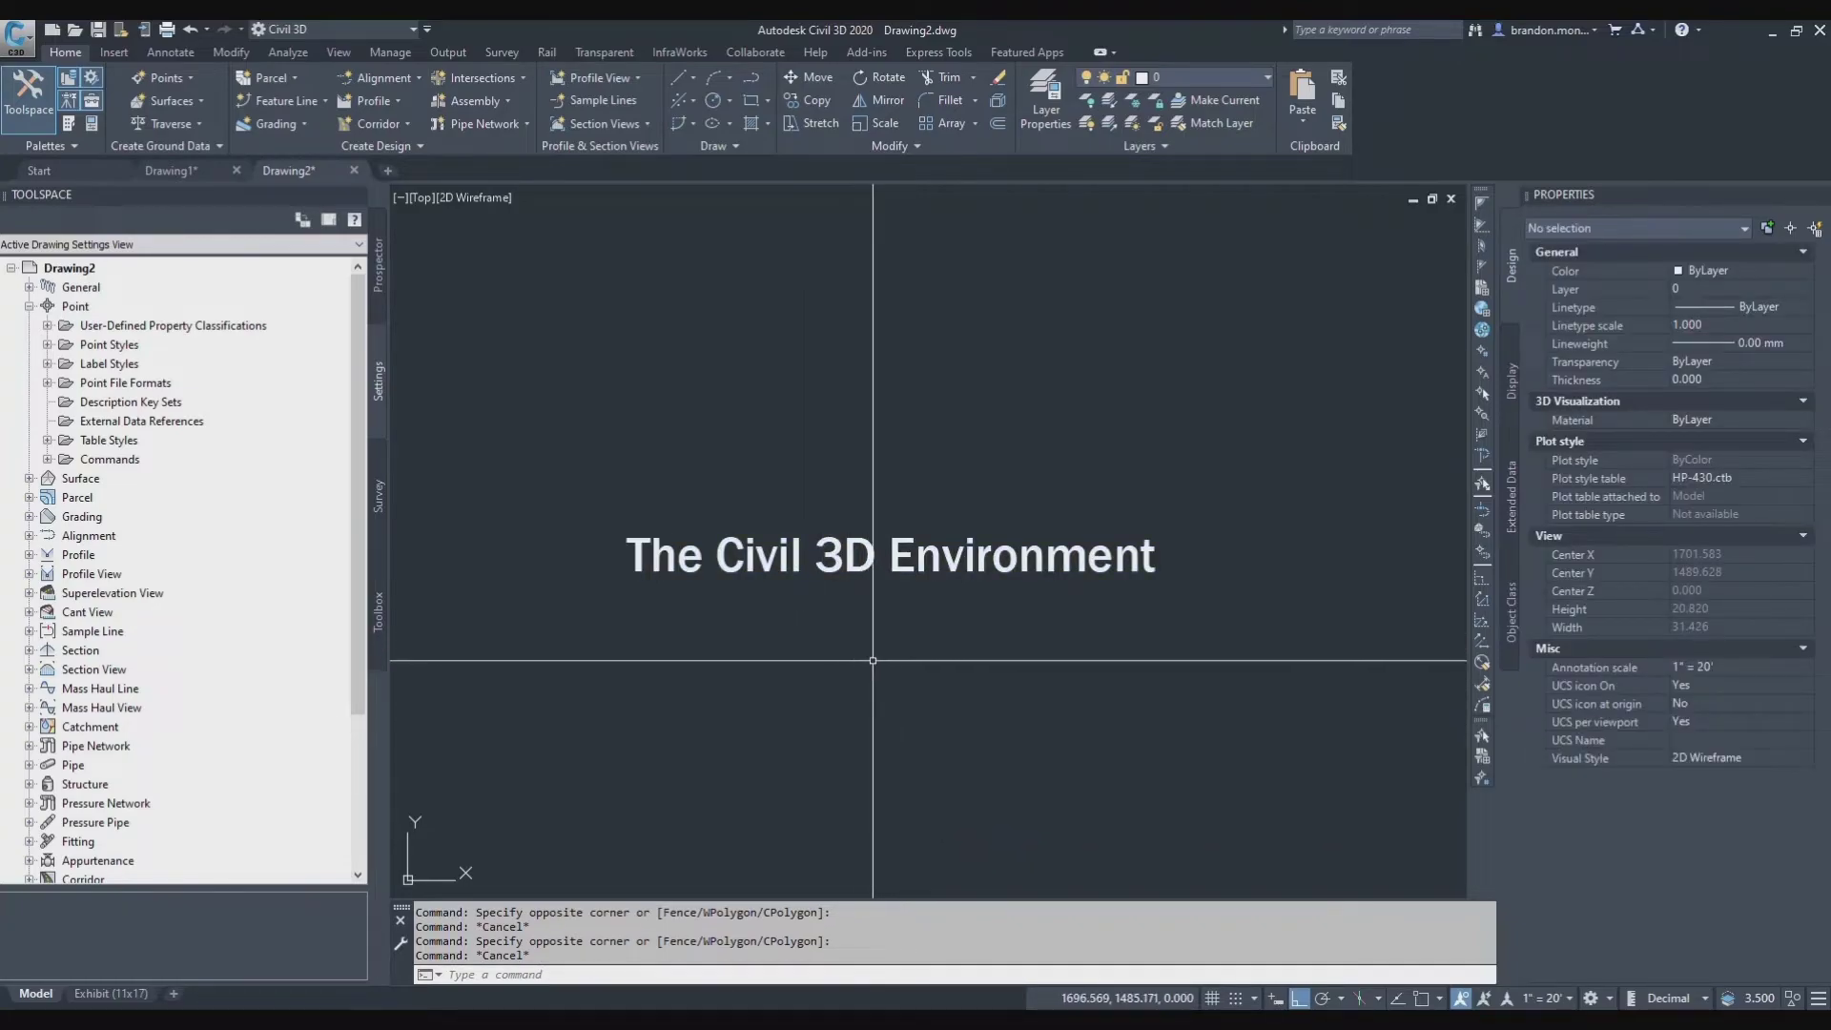
click(816, 614)
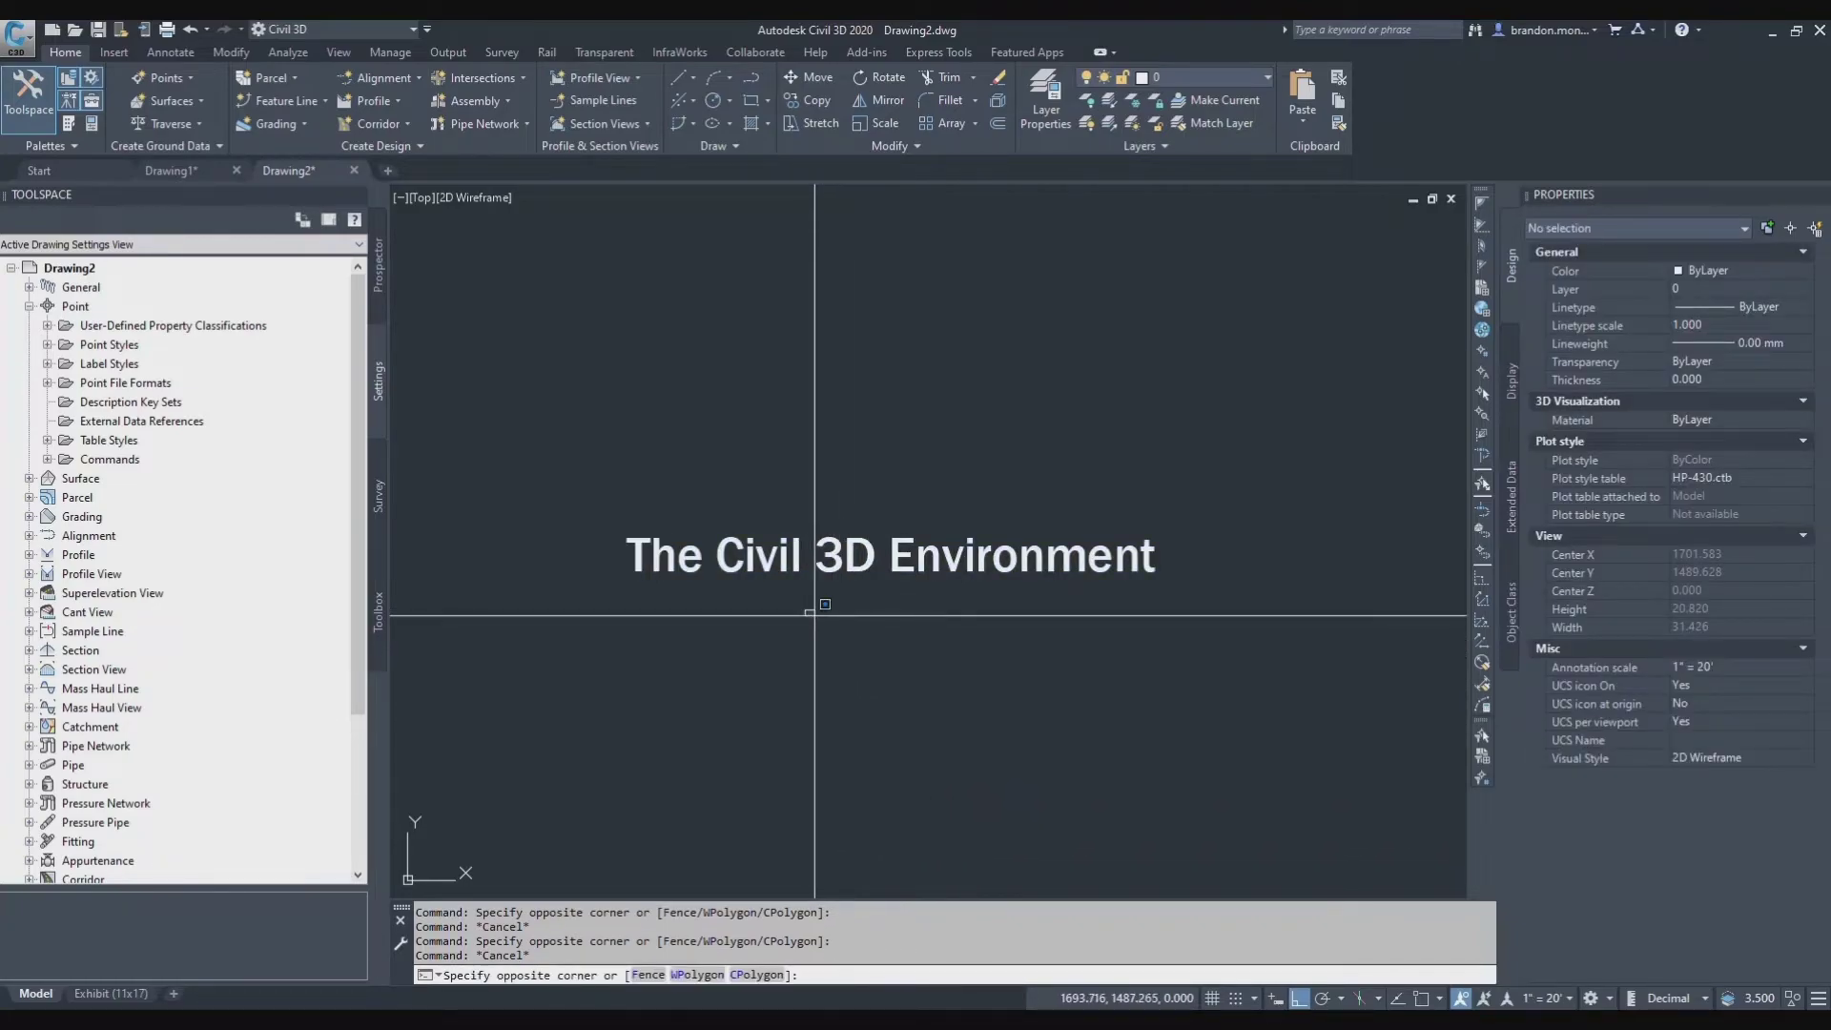
click(1221, 498)
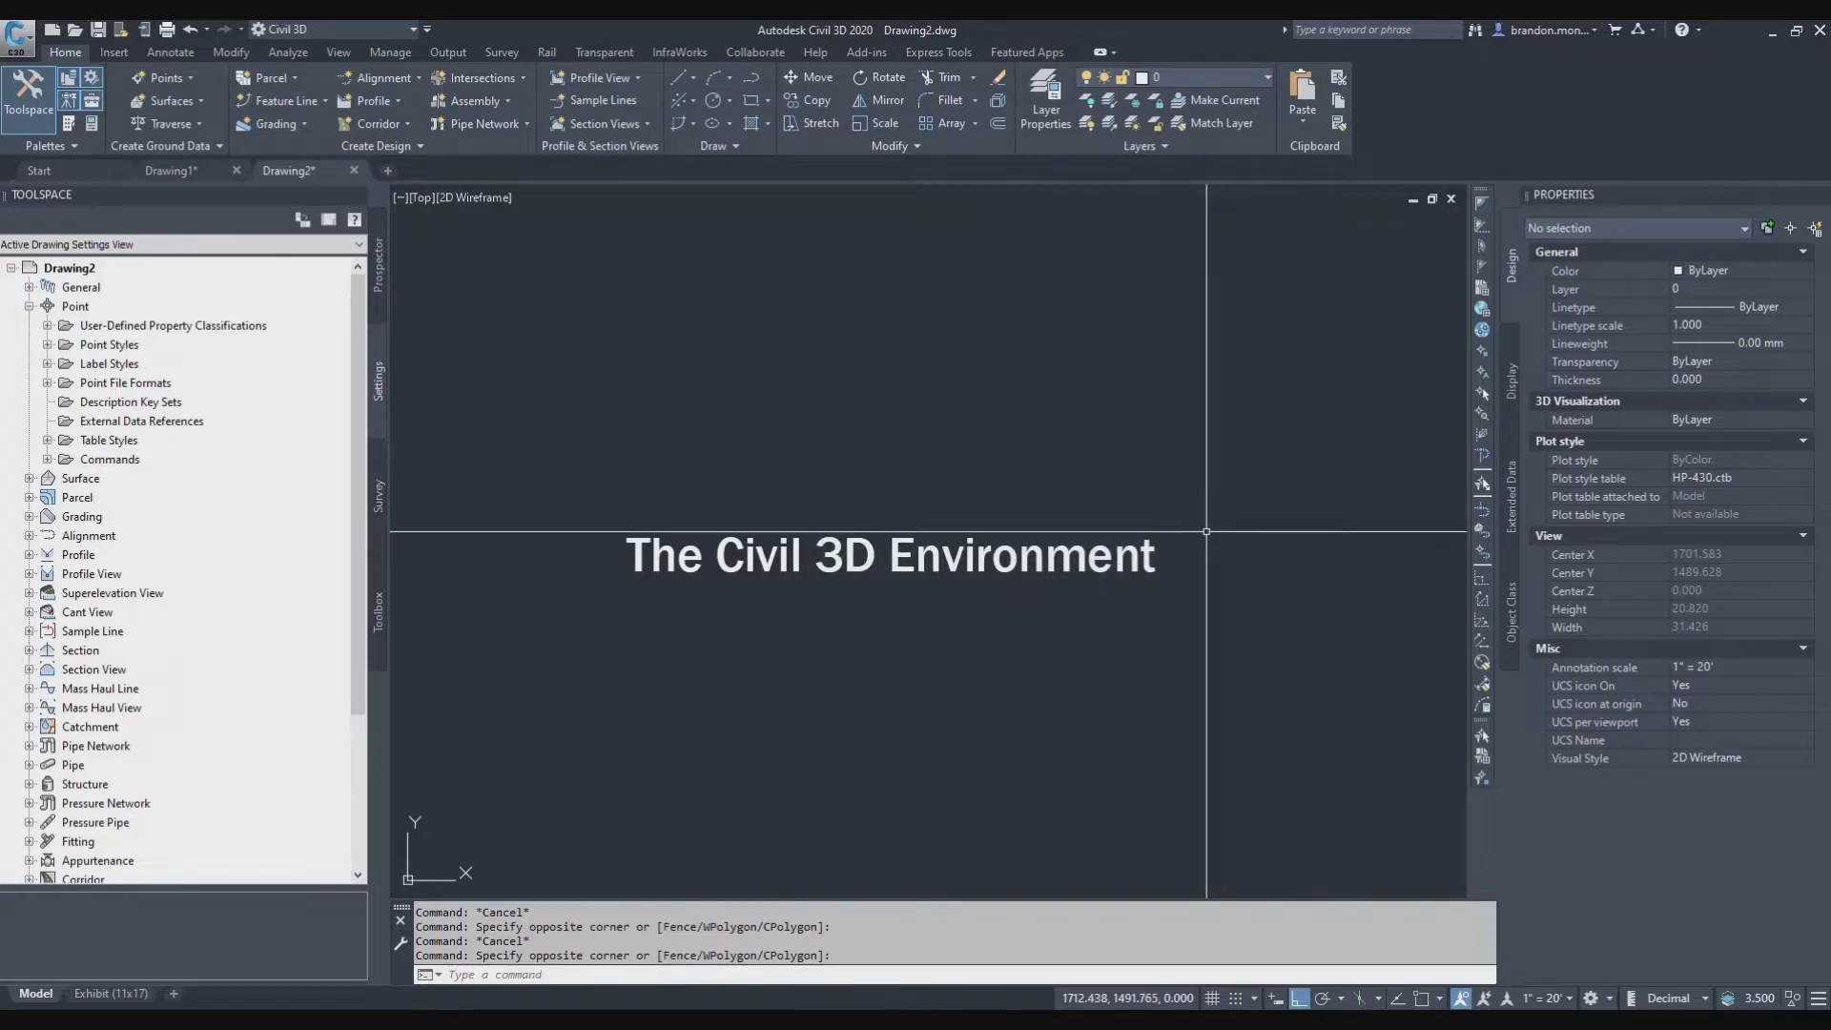
Select the title text with a crossing selection that covers only its first words, and clear the selection.
click(888, 628)
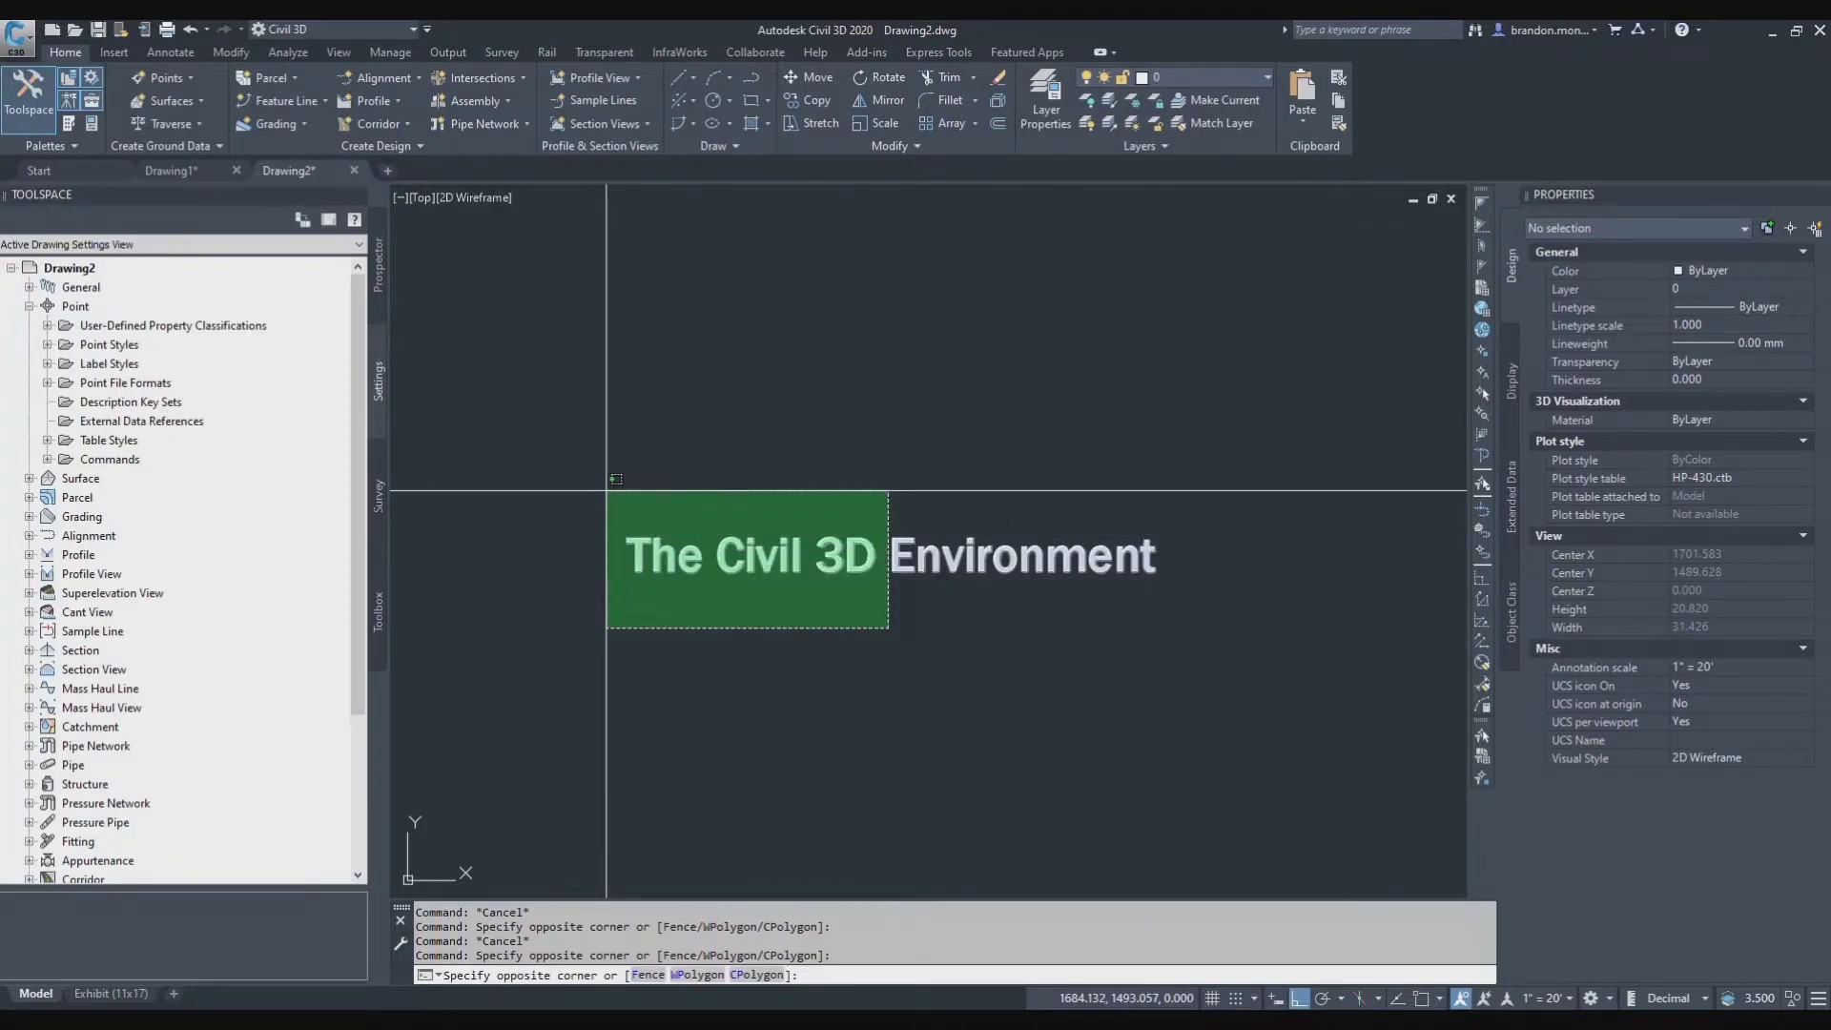
scroll(658, 400, down, 2)
click(546, 272)
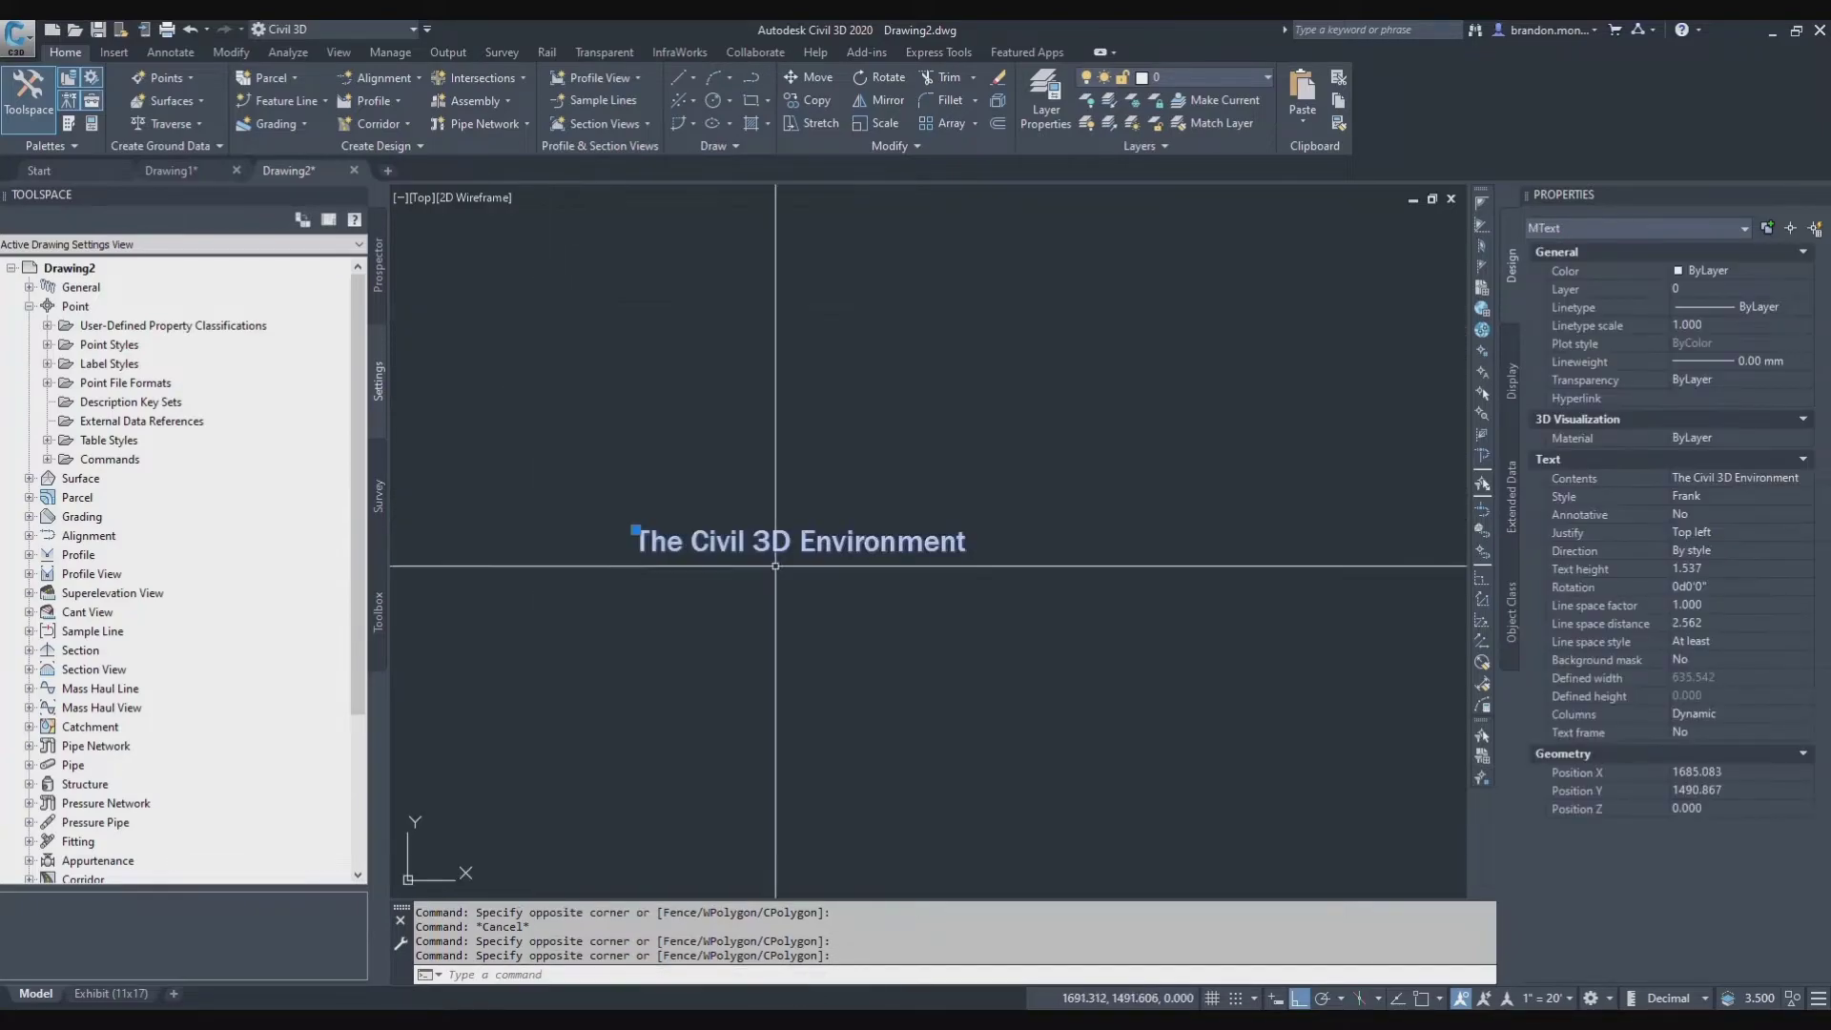
key(Escape)
key(Escape)
Copy the title text to three positions in line with it, one below and two above the original.
scroll(688, 580, up, 2)
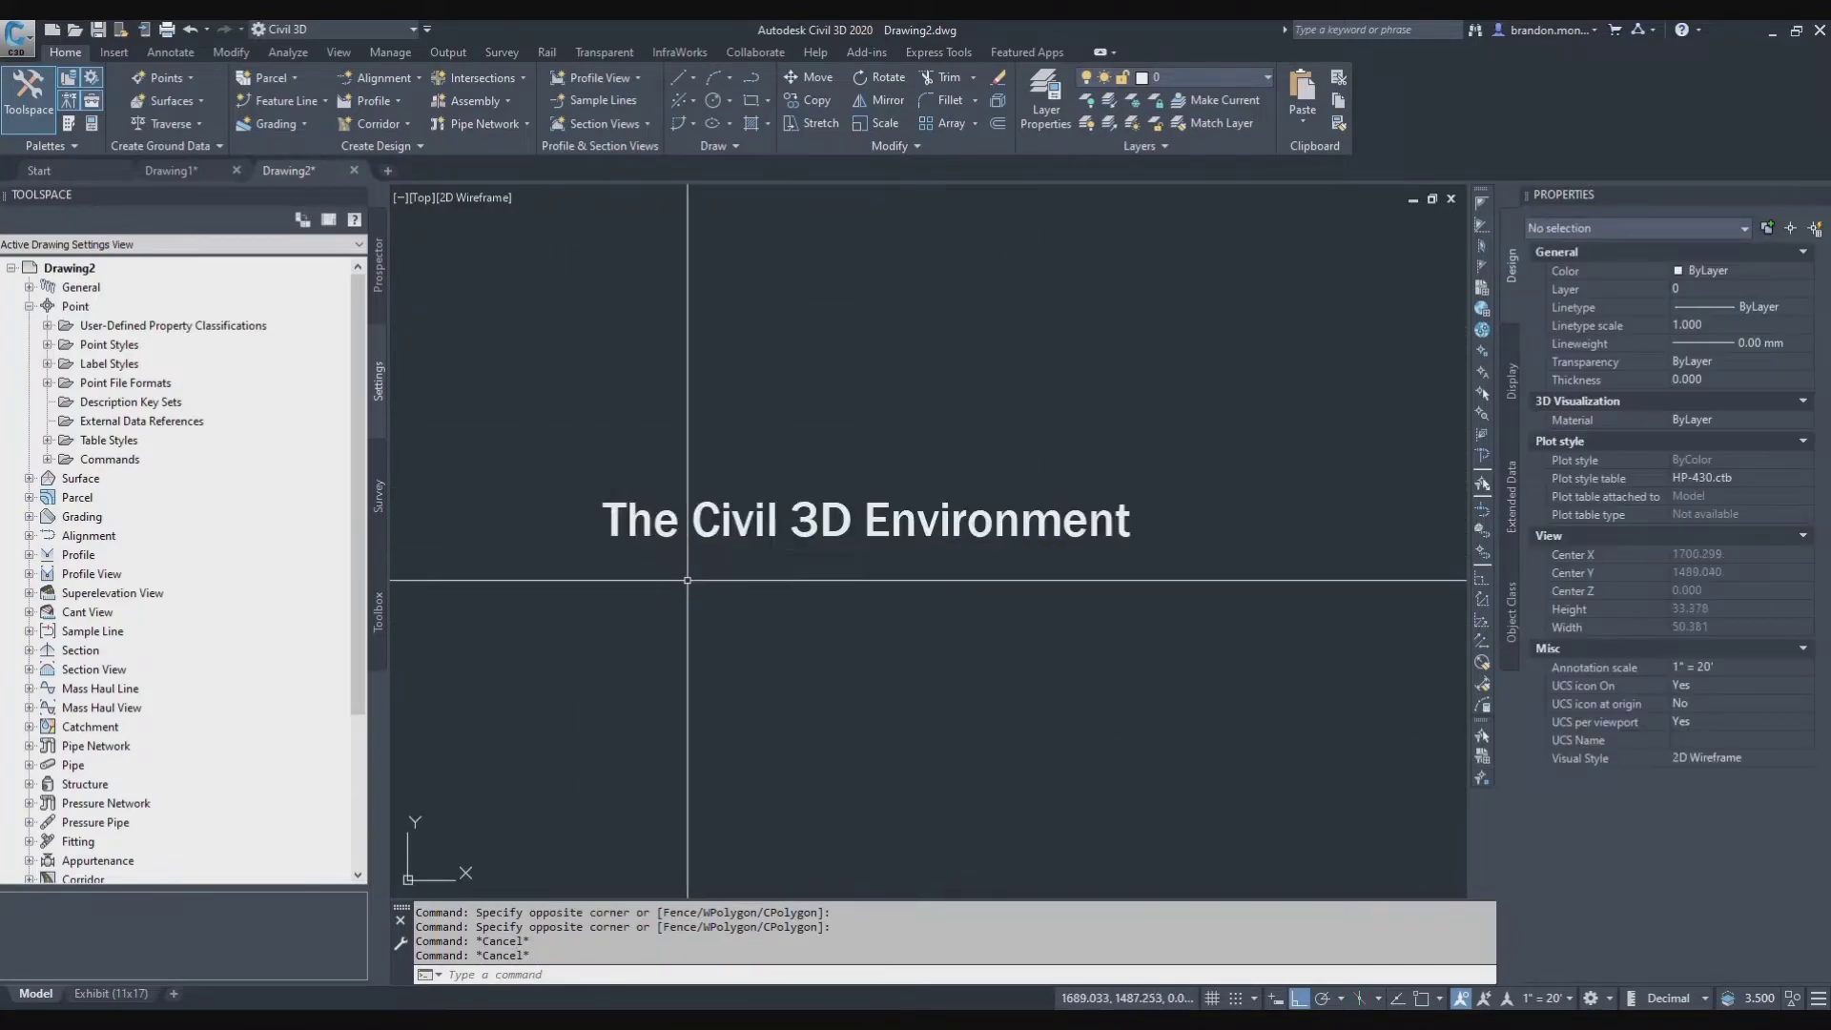
scroll(777, 583, up, 3)
scroll(806, 590, down, 1)
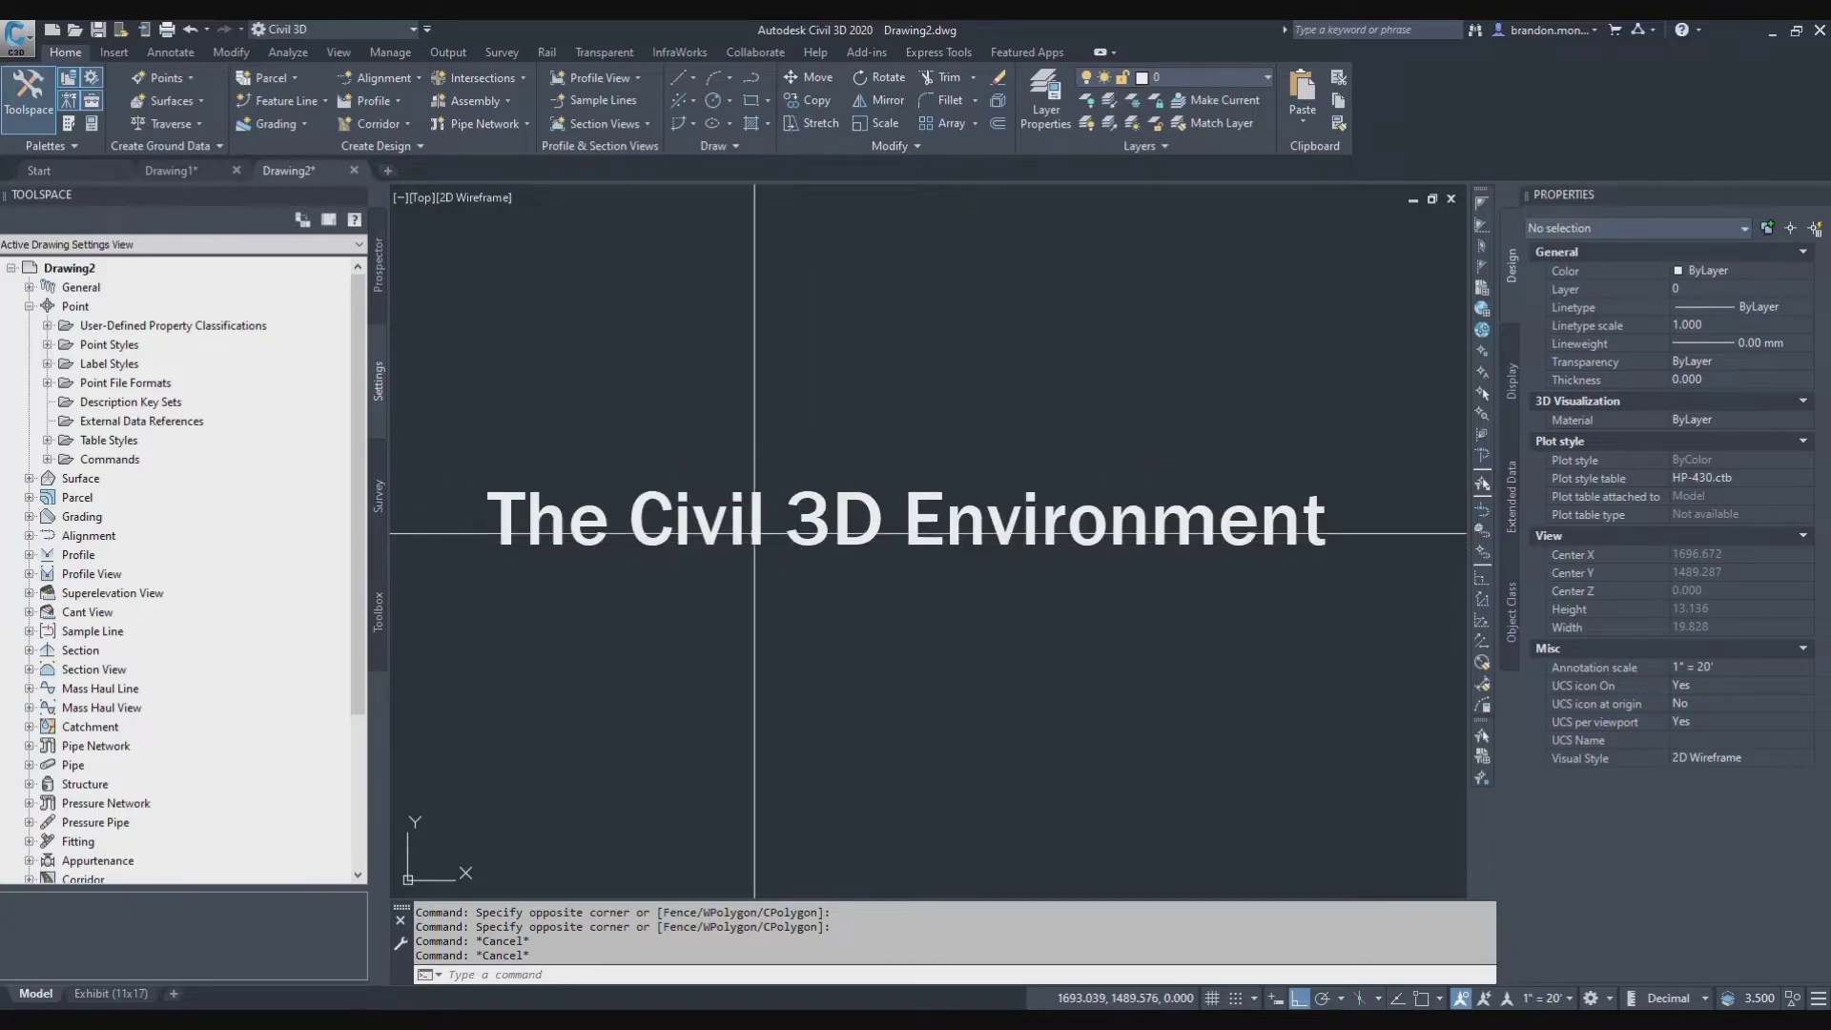
text(co)
key(Return)
click(830, 601)
click(810, 523)
key(Return)
click(810, 510)
click(810, 610)
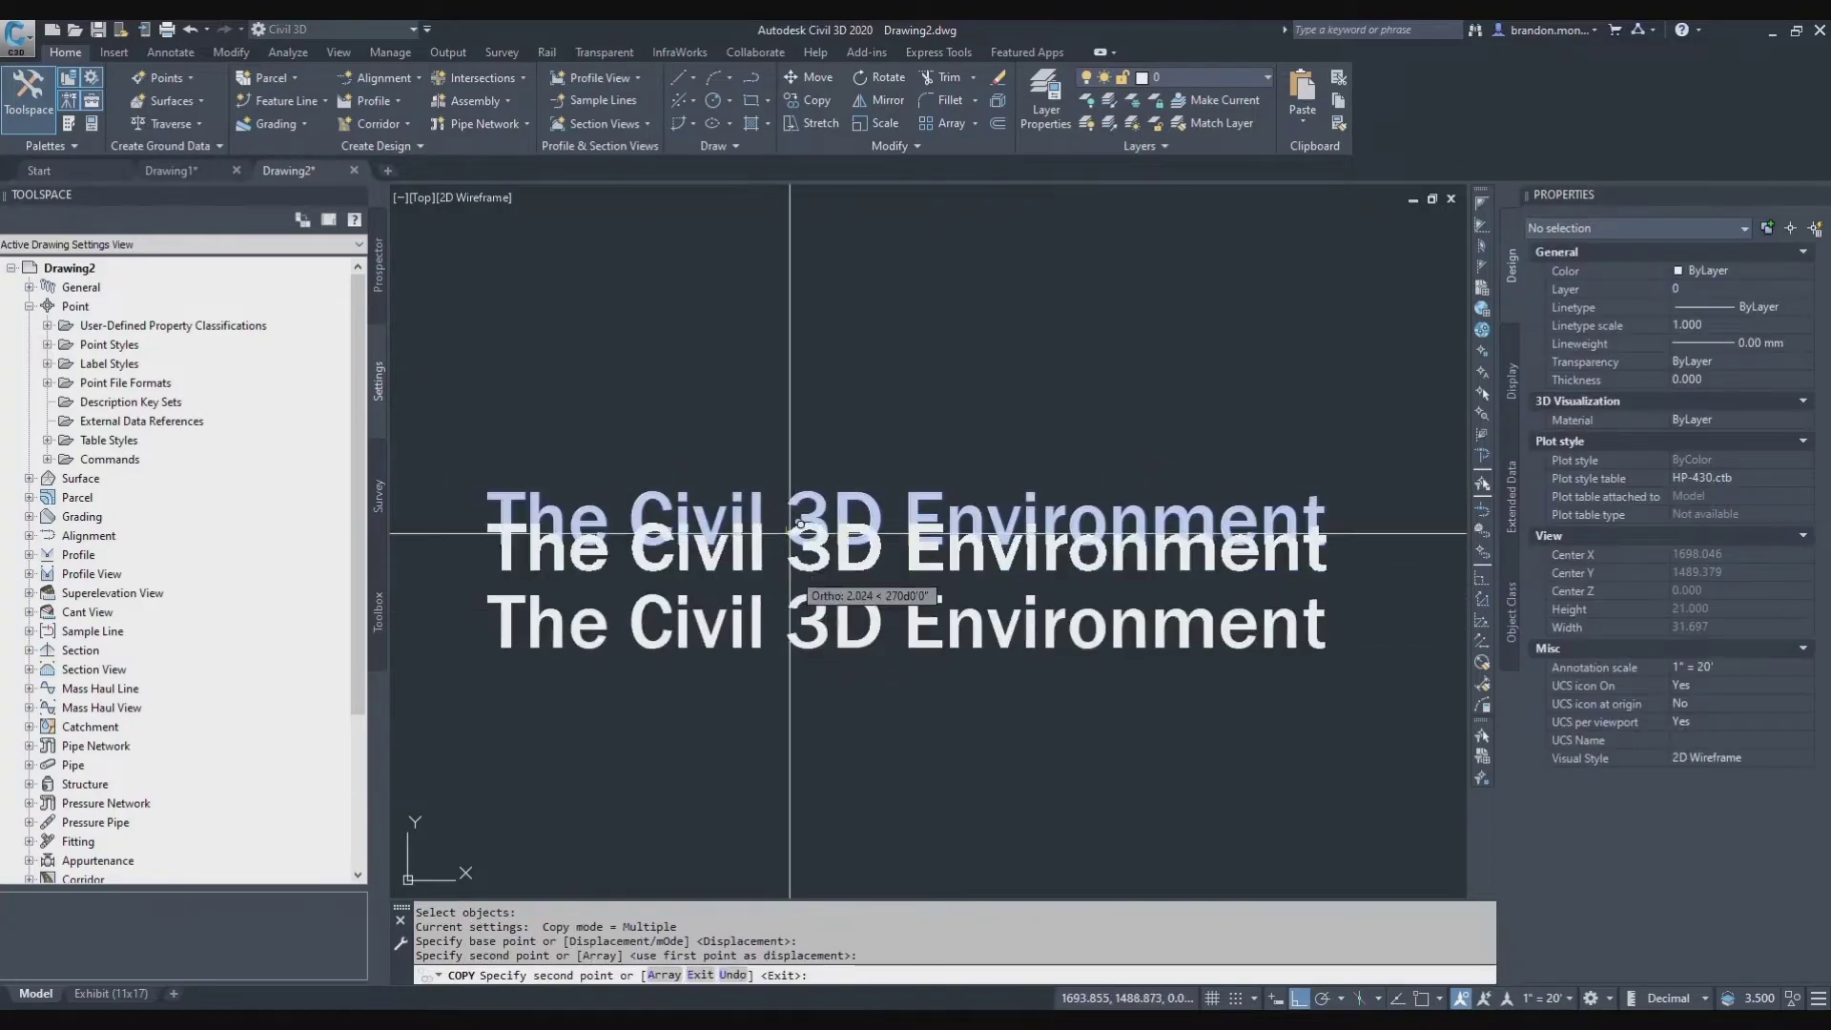
click(802, 424)
click(788, 277)
key(Escape)
Select all four lines of text with one crossing selection drawn from below them upward, and clear the selection.
click(653, 515)
key(Escape)
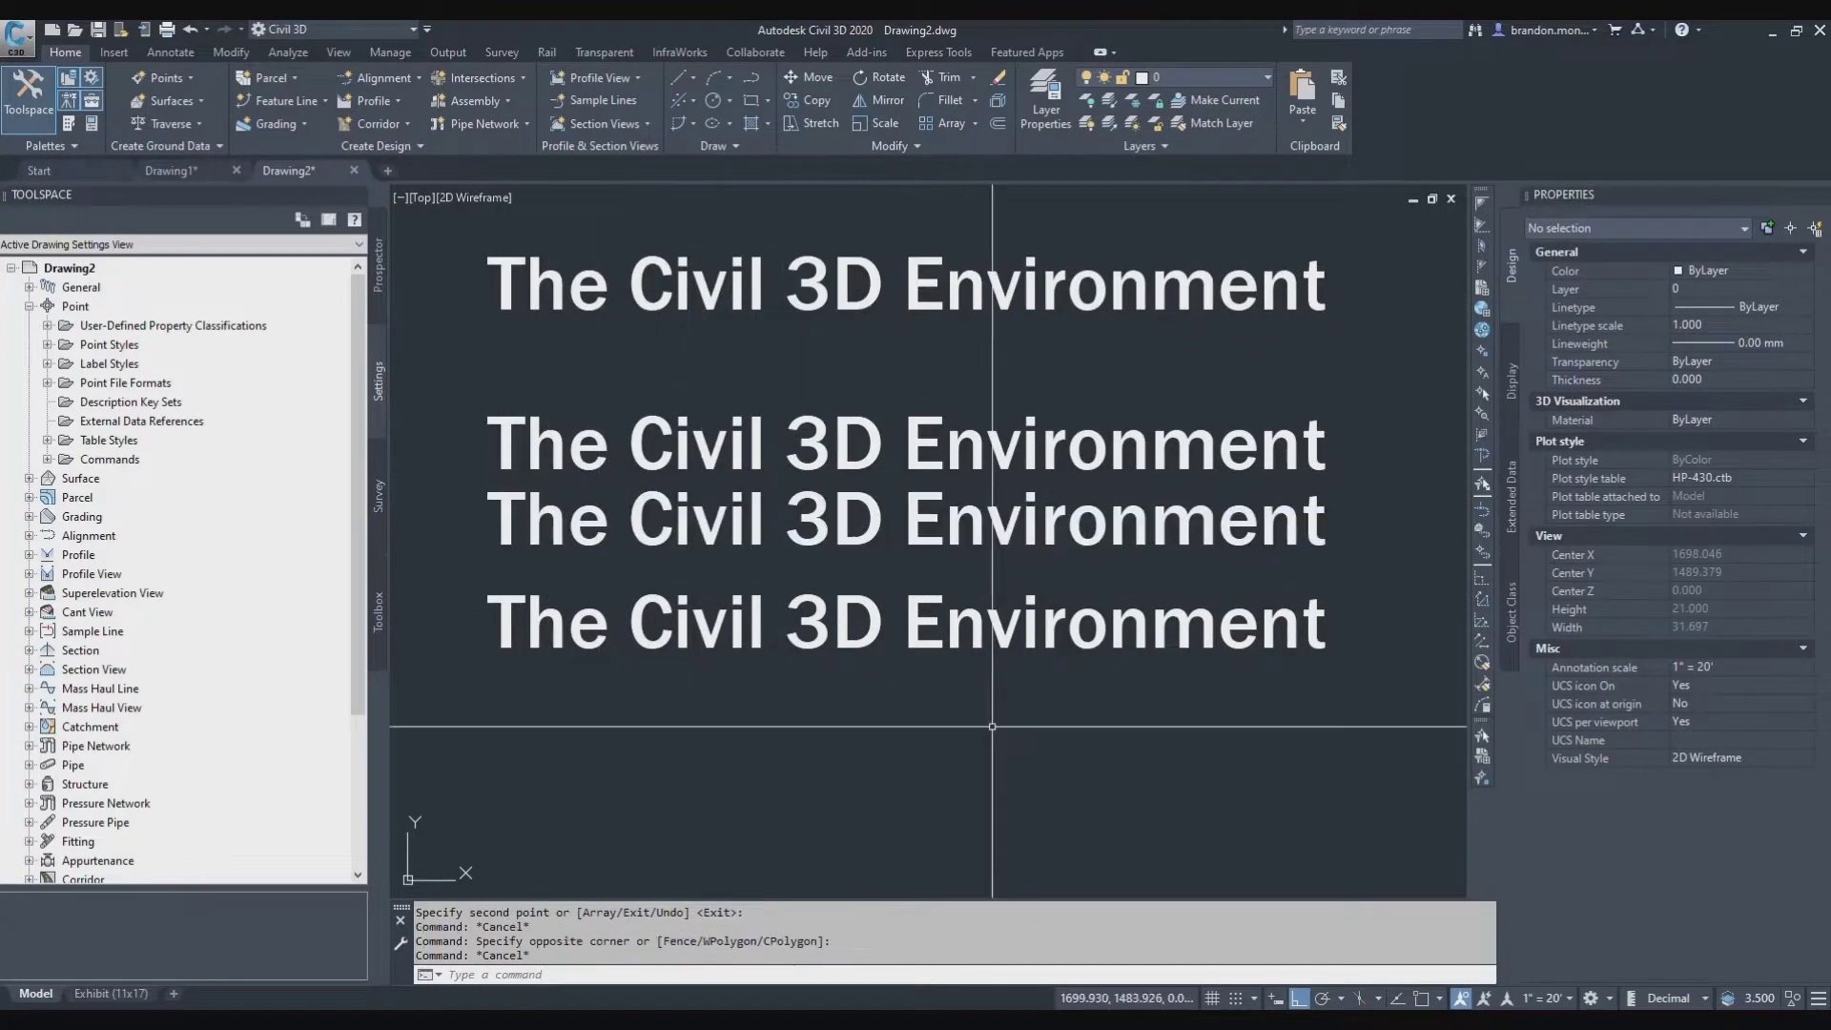
click(992, 726)
click(746, 252)
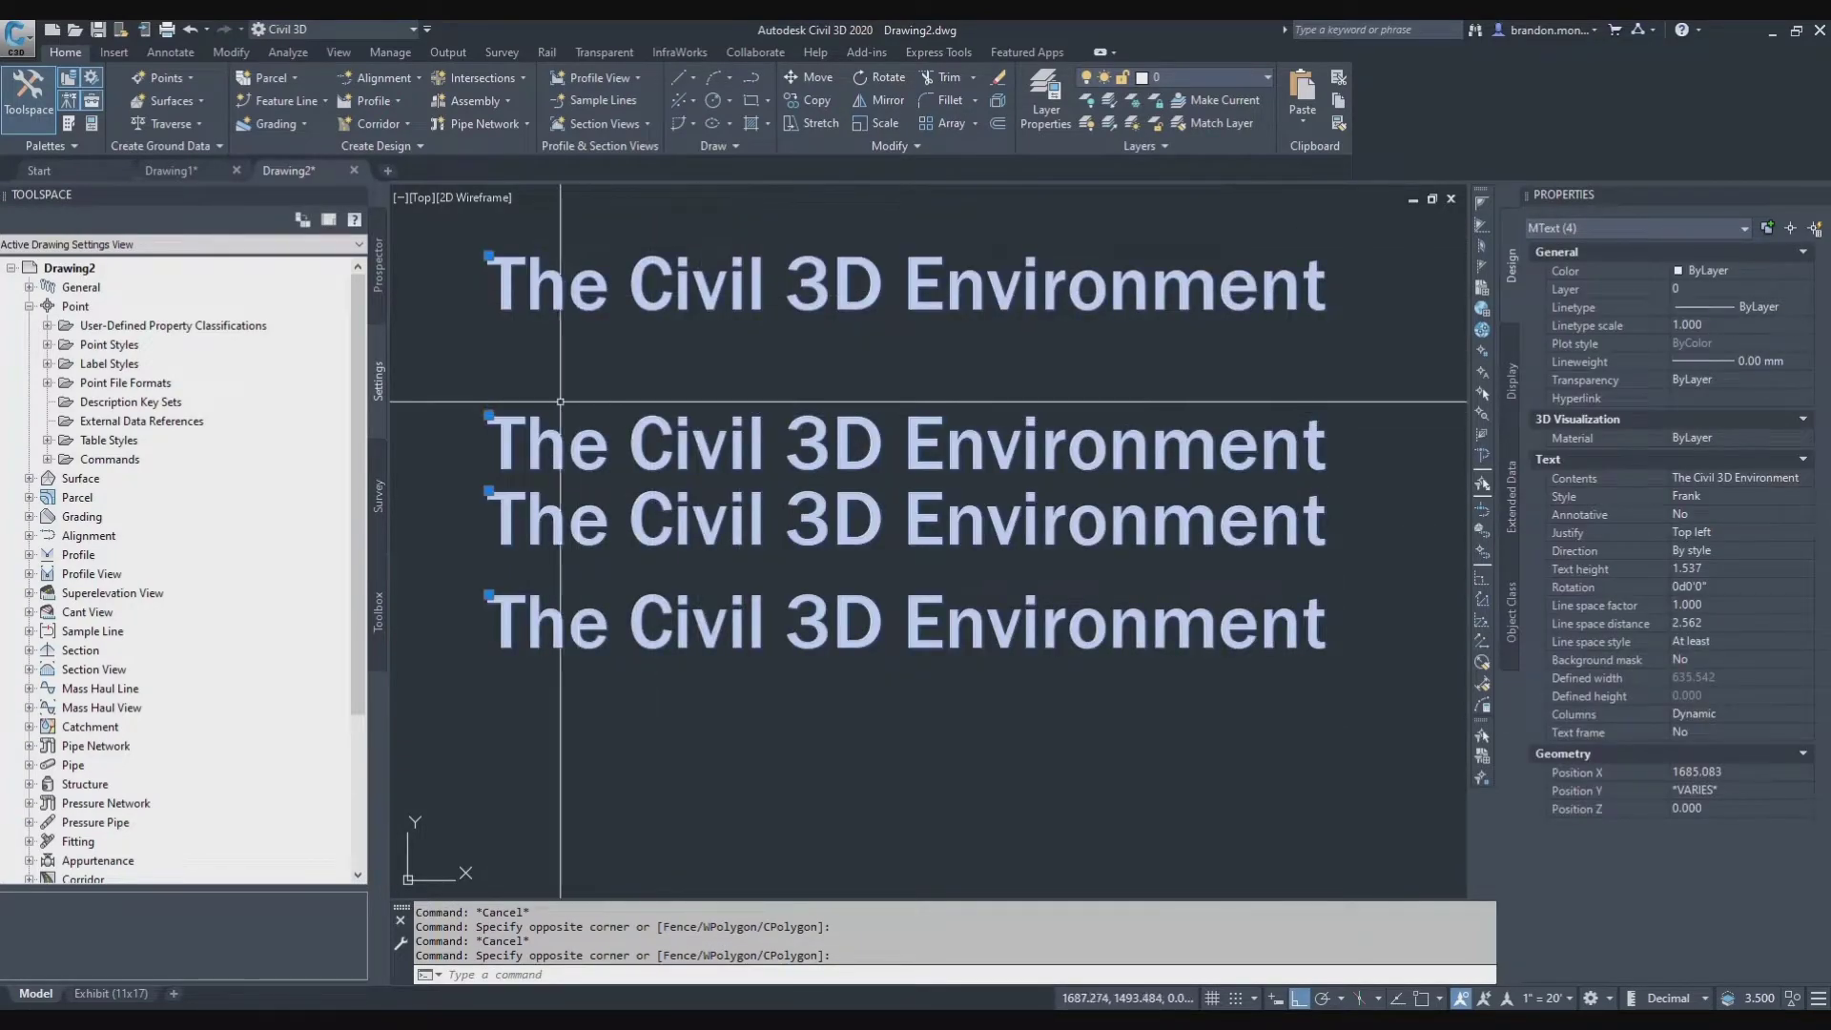
key(Escape)
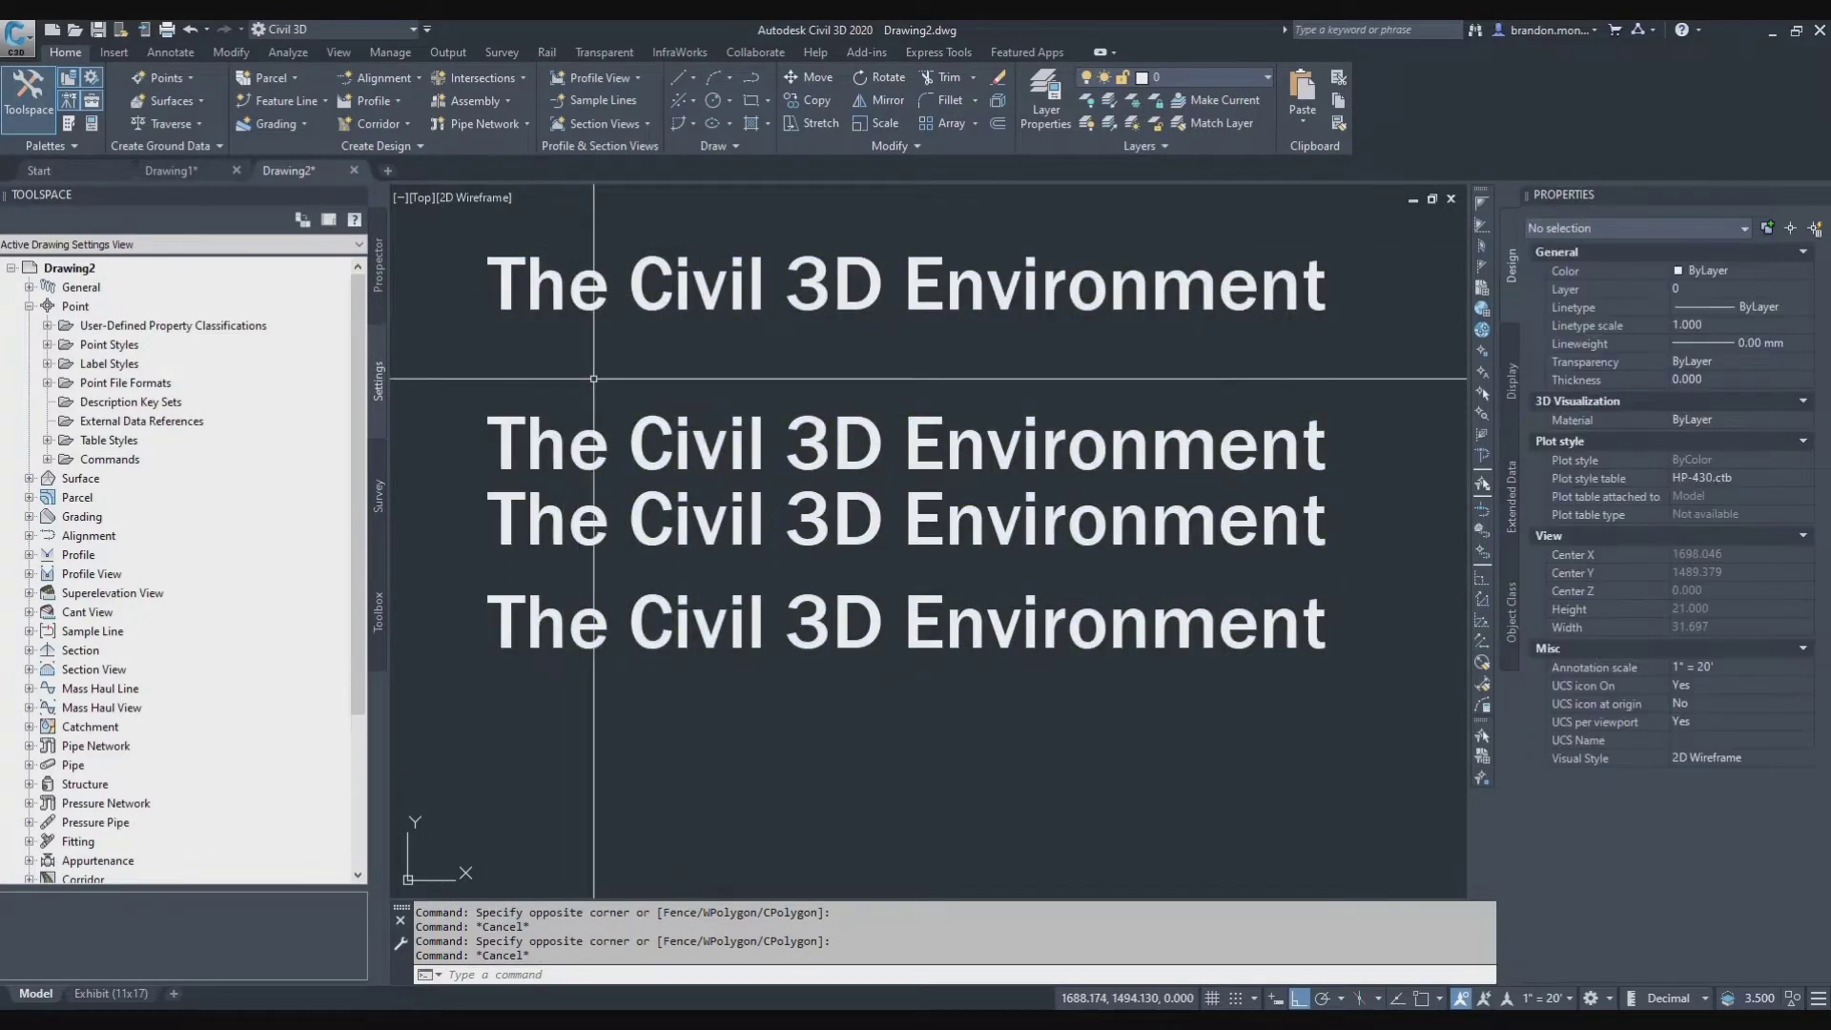
Select only the second text line from the top with a window selection enclosing it, and clear the selection.
click(438, 375)
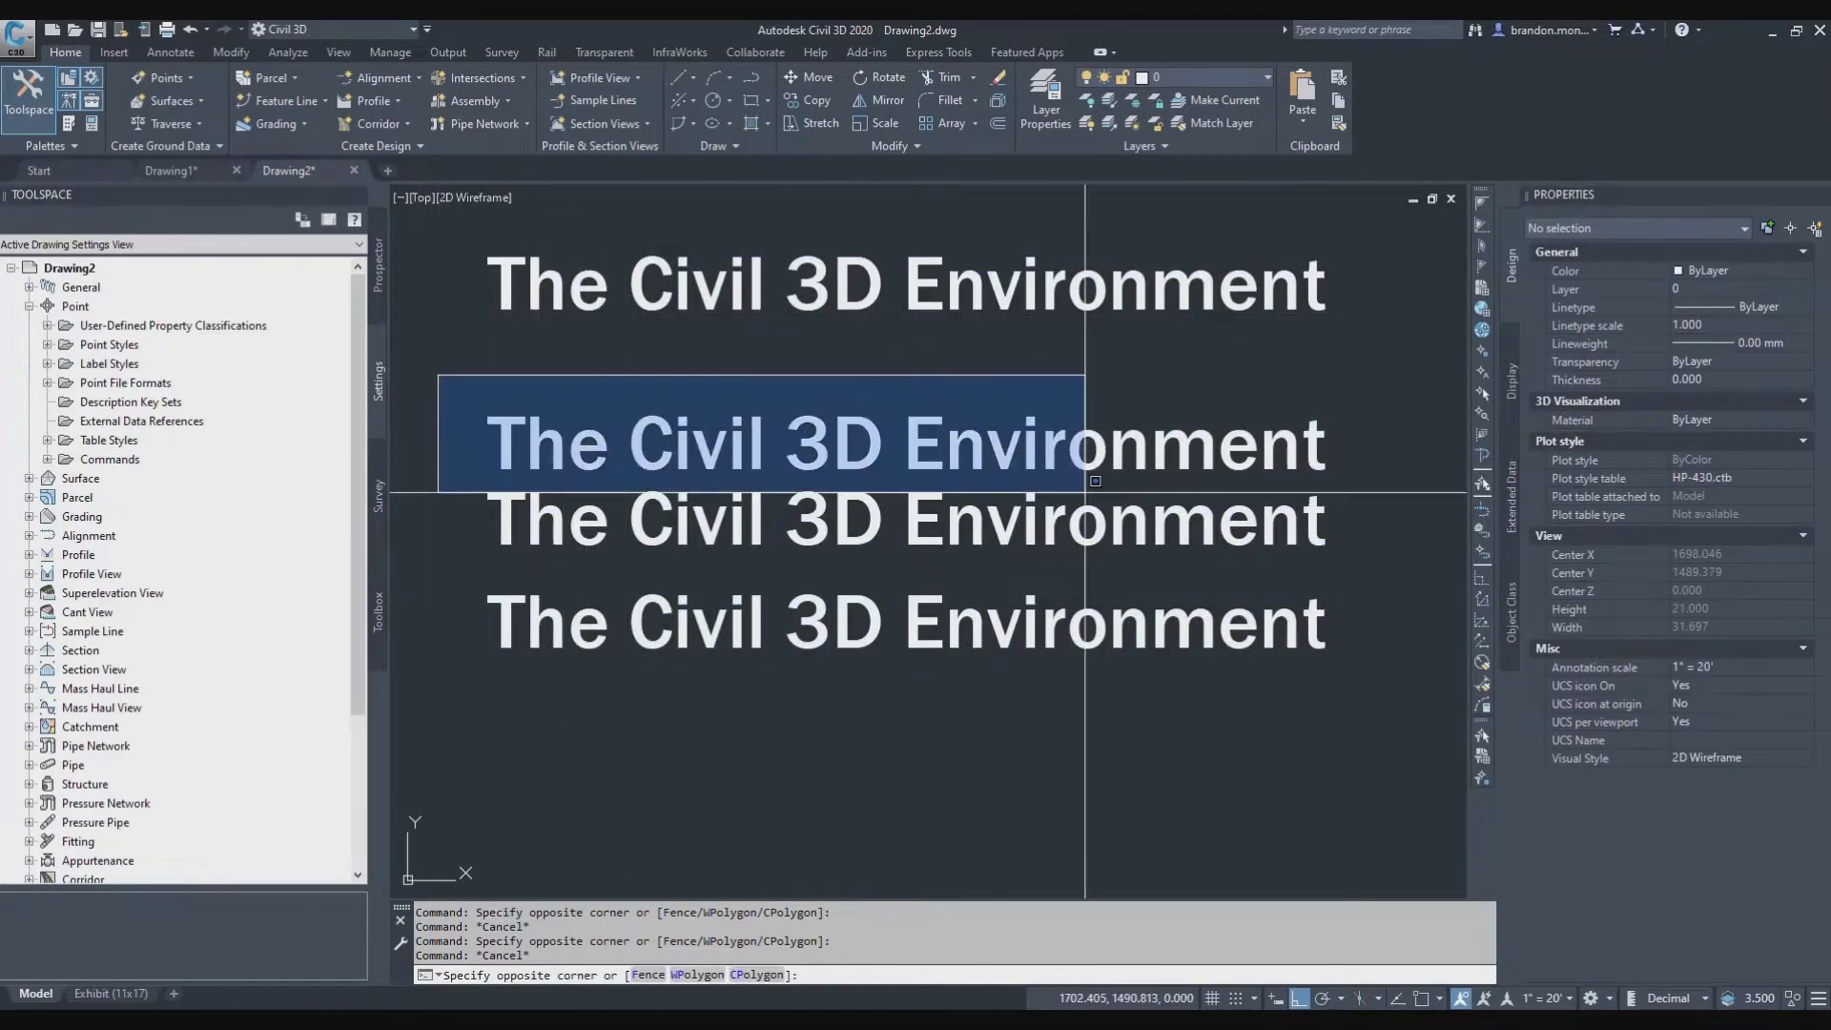
click(1415, 518)
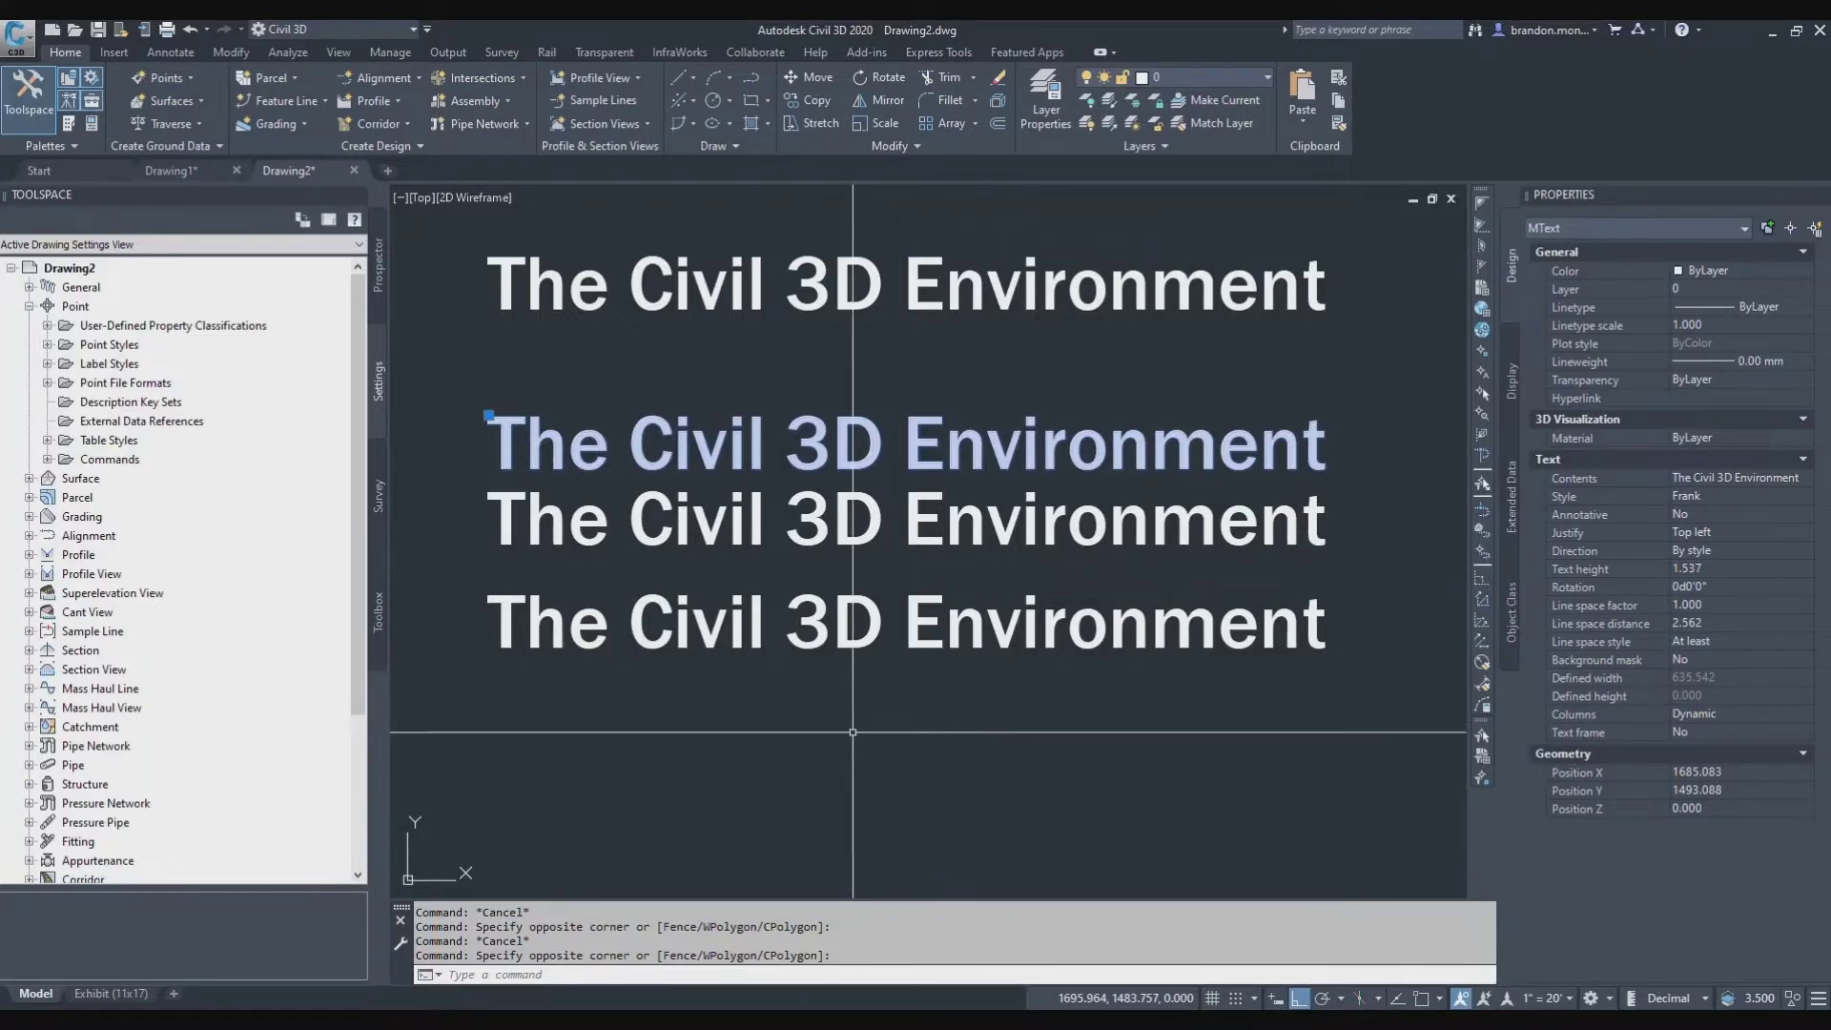
key(Escape)
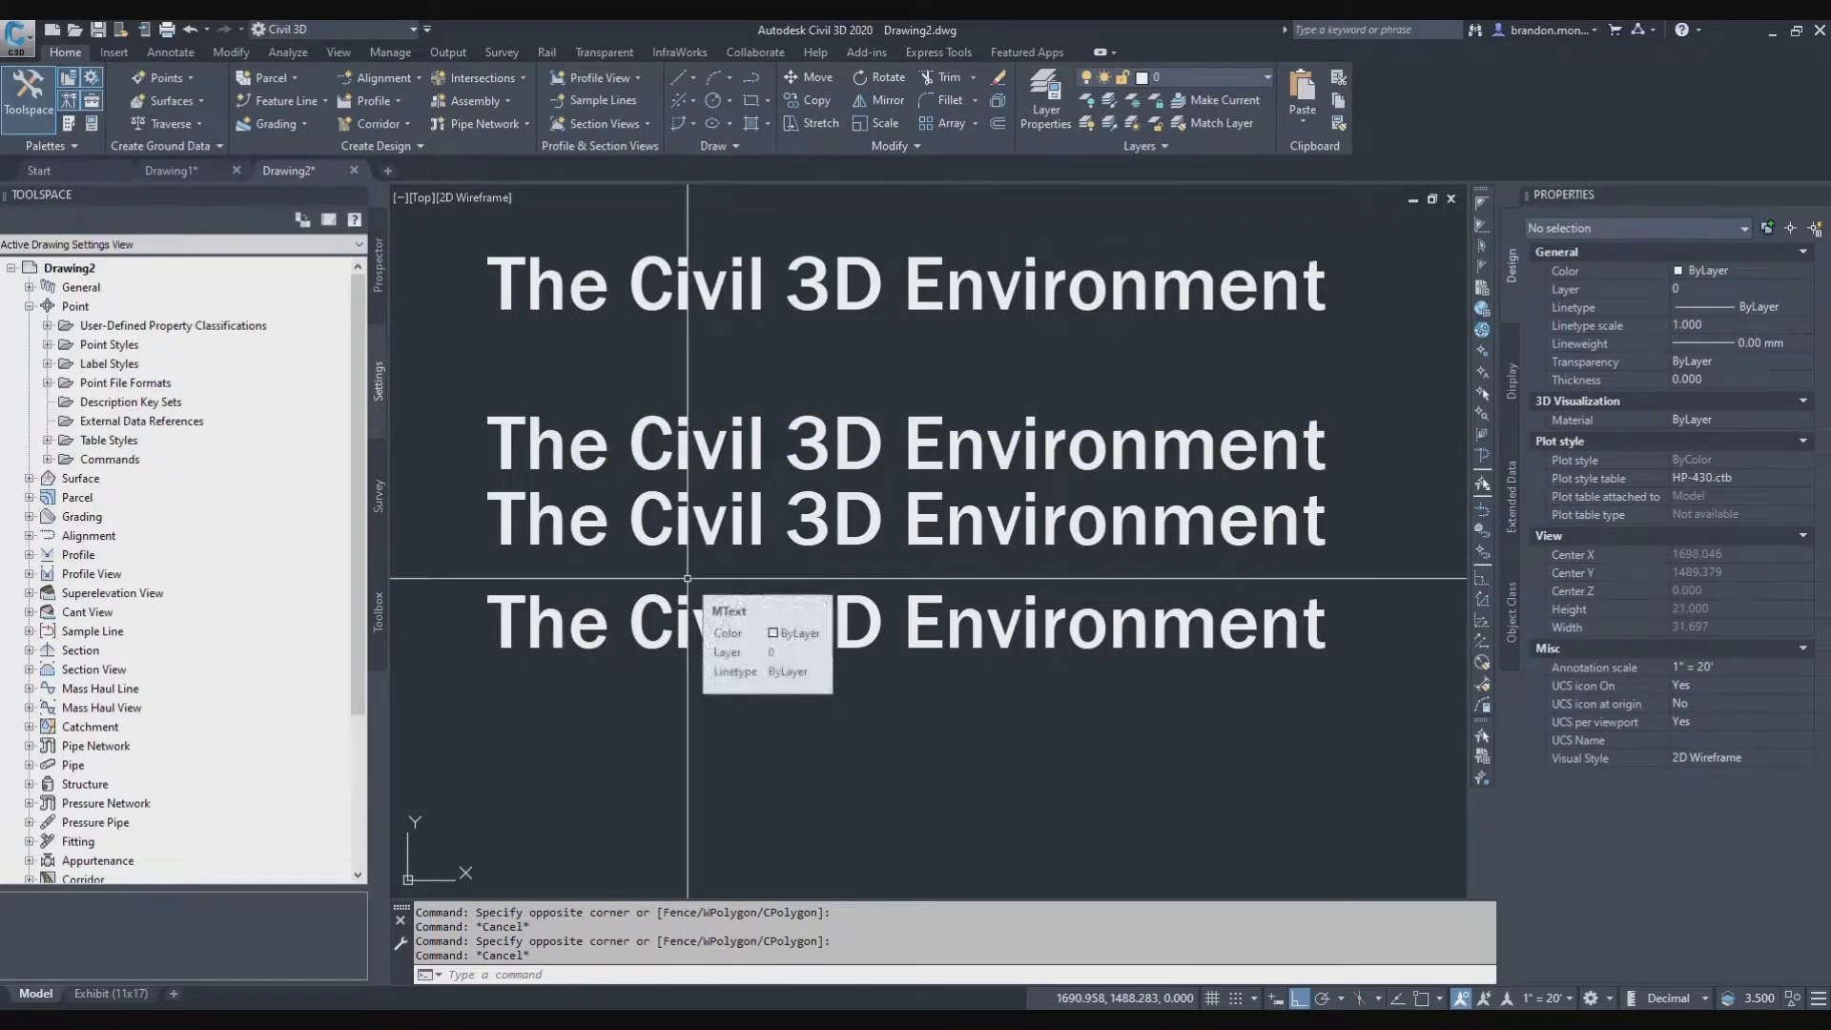
Select the bottommost text line with a crossing lasso, add the second line from the top with a window lasso, and clear the selection.
mouse_move(687, 578)
mouse_down()
mouse_move(525, 575)
mouse_move(461, 605)
mouse_move(520, 669)
mouse_move(617, 682)
mouse_move(1267, 686)
mouse_move(1338, 667)
mouse_move(1351, 639)
mouse_move(1328, 587)
mouse_move(1290, 584)
mouse_up()
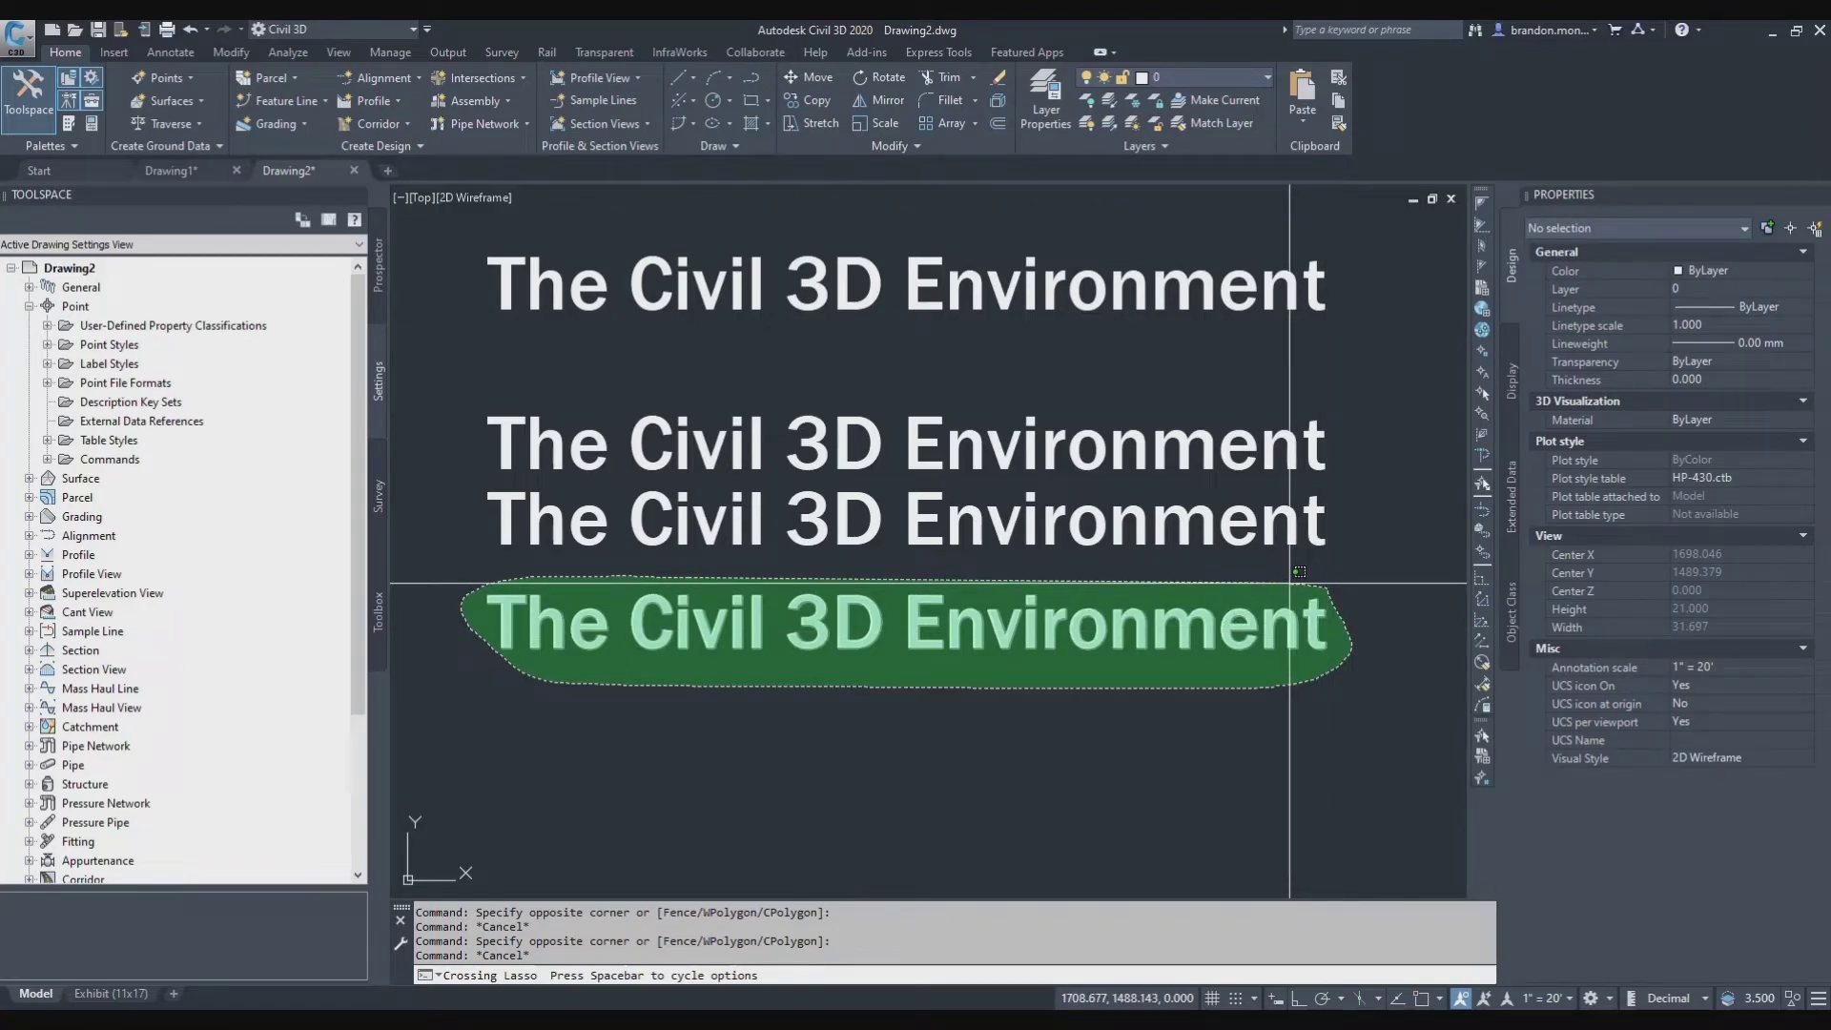
drag(1290, 583, 1289, 583)
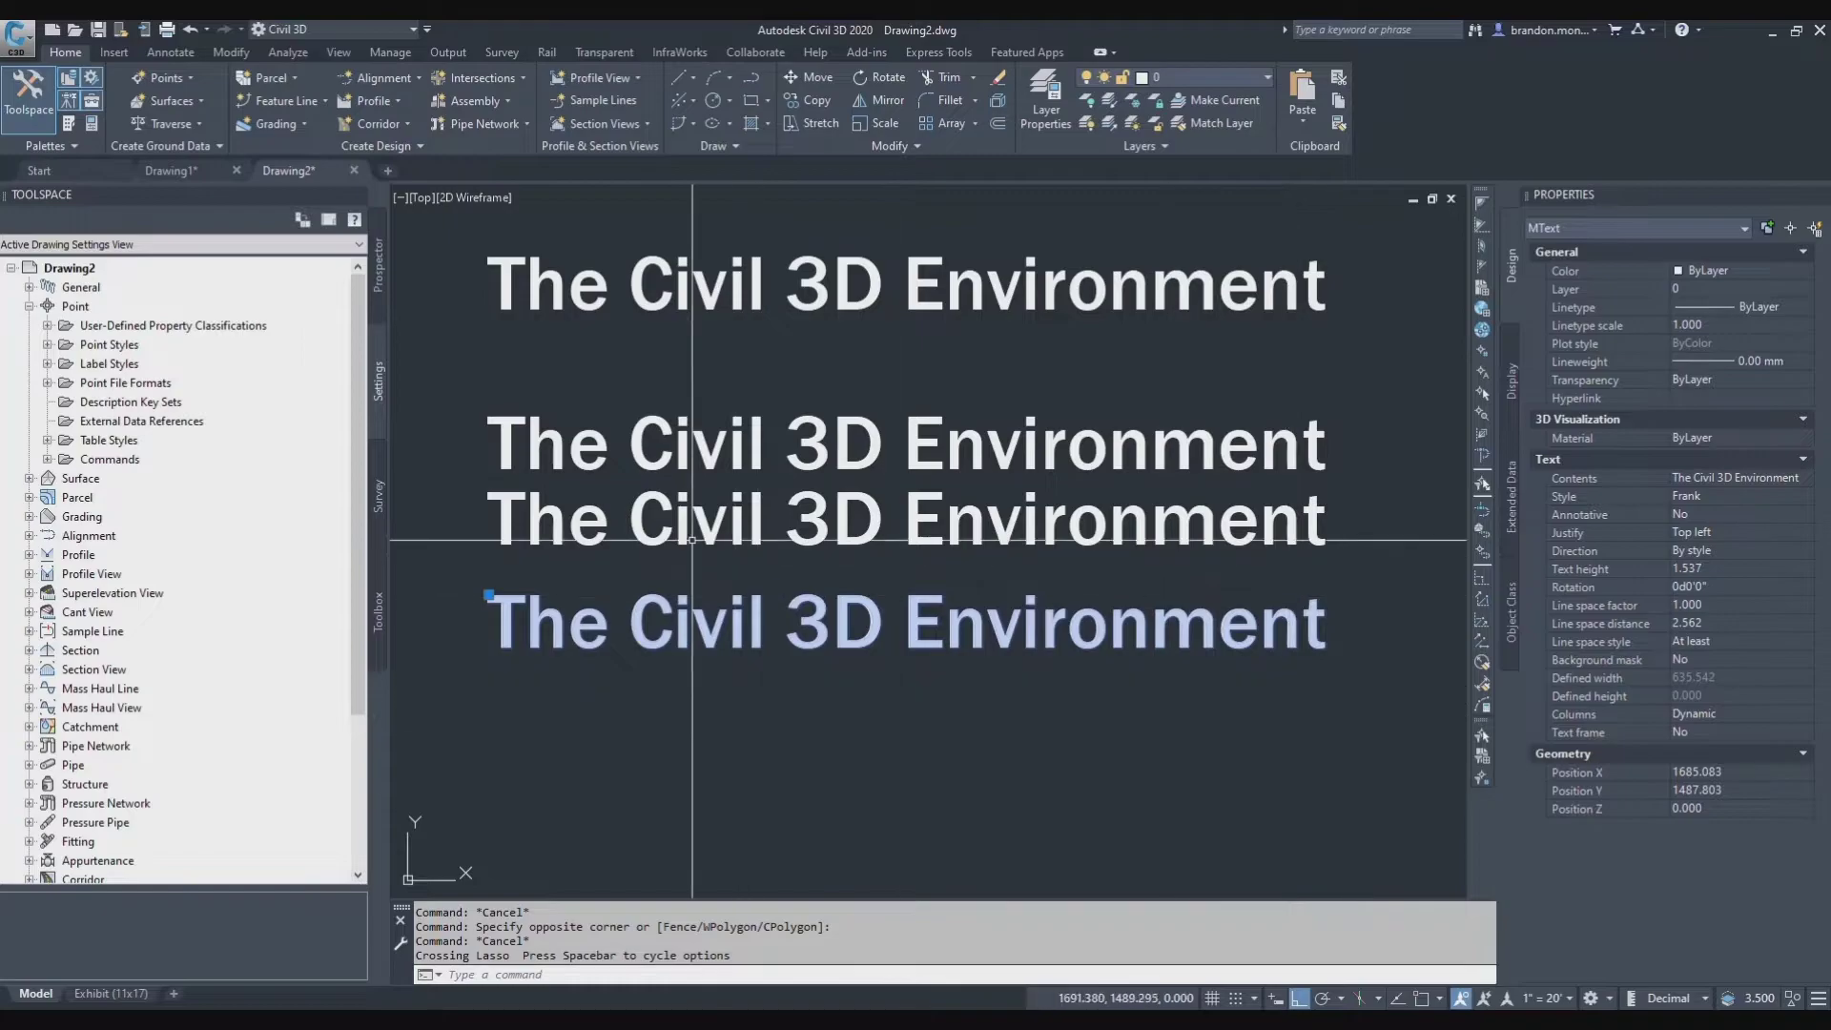
mouse_move(466, 388)
mouse_down()
mouse_move(1224, 396)
mouse_move(1364, 429)
mouse_move(1307, 478)
mouse_move(1220, 491)
mouse_move(472, 469)
mouse_up()
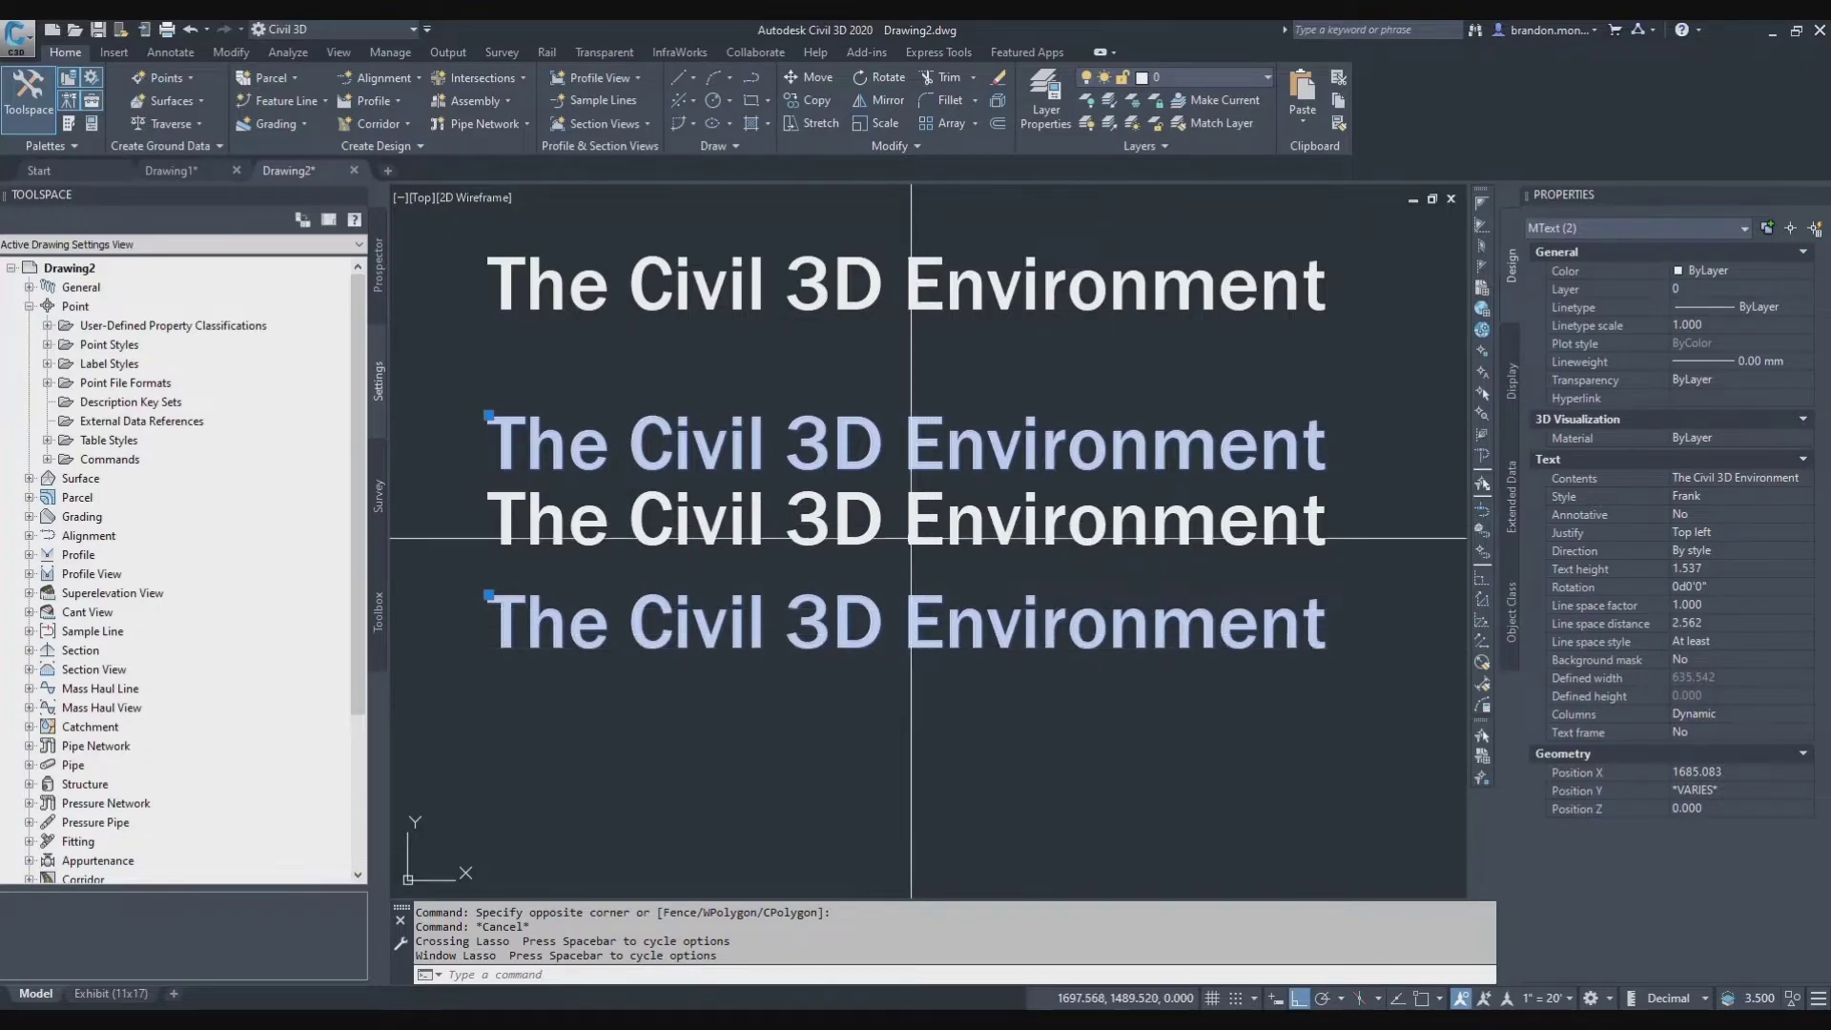
key(Escape)
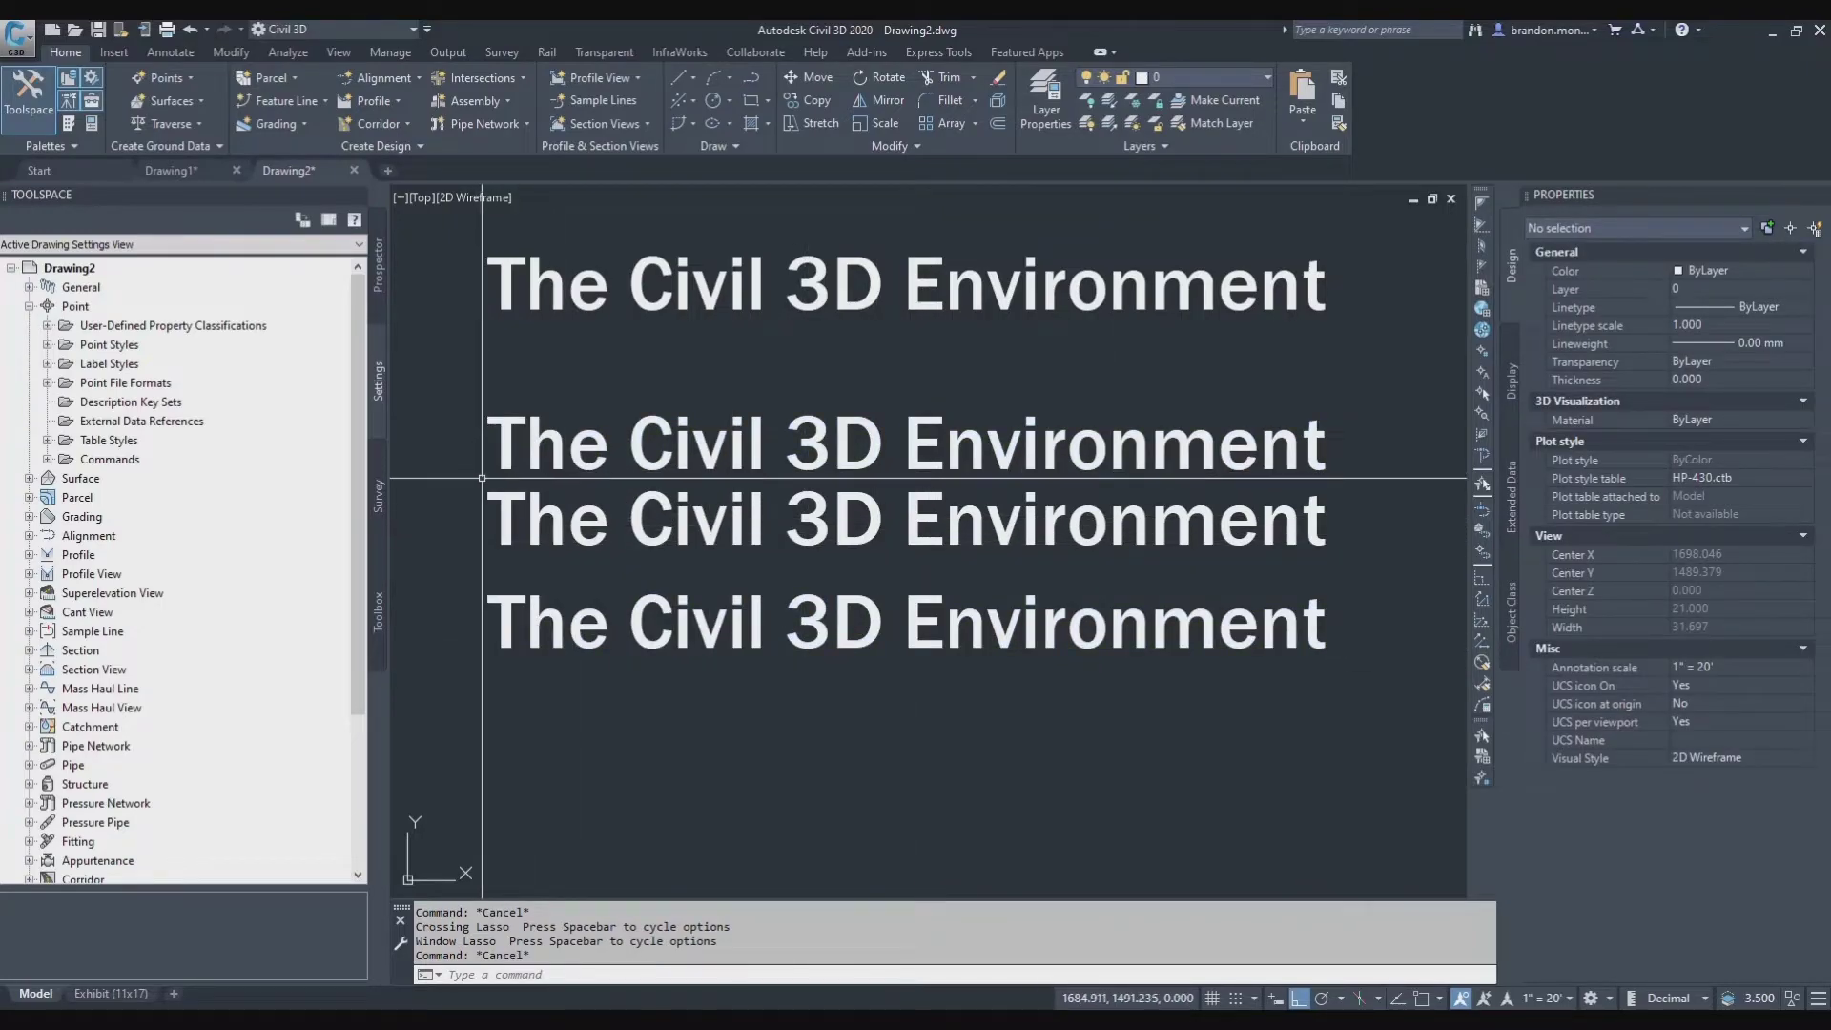
Select the second text line with a small crossing selection over the corner of its letter T, and clear the selection.
scroll(468, 404, up, 2)
scroll(468, 404, up, 12)
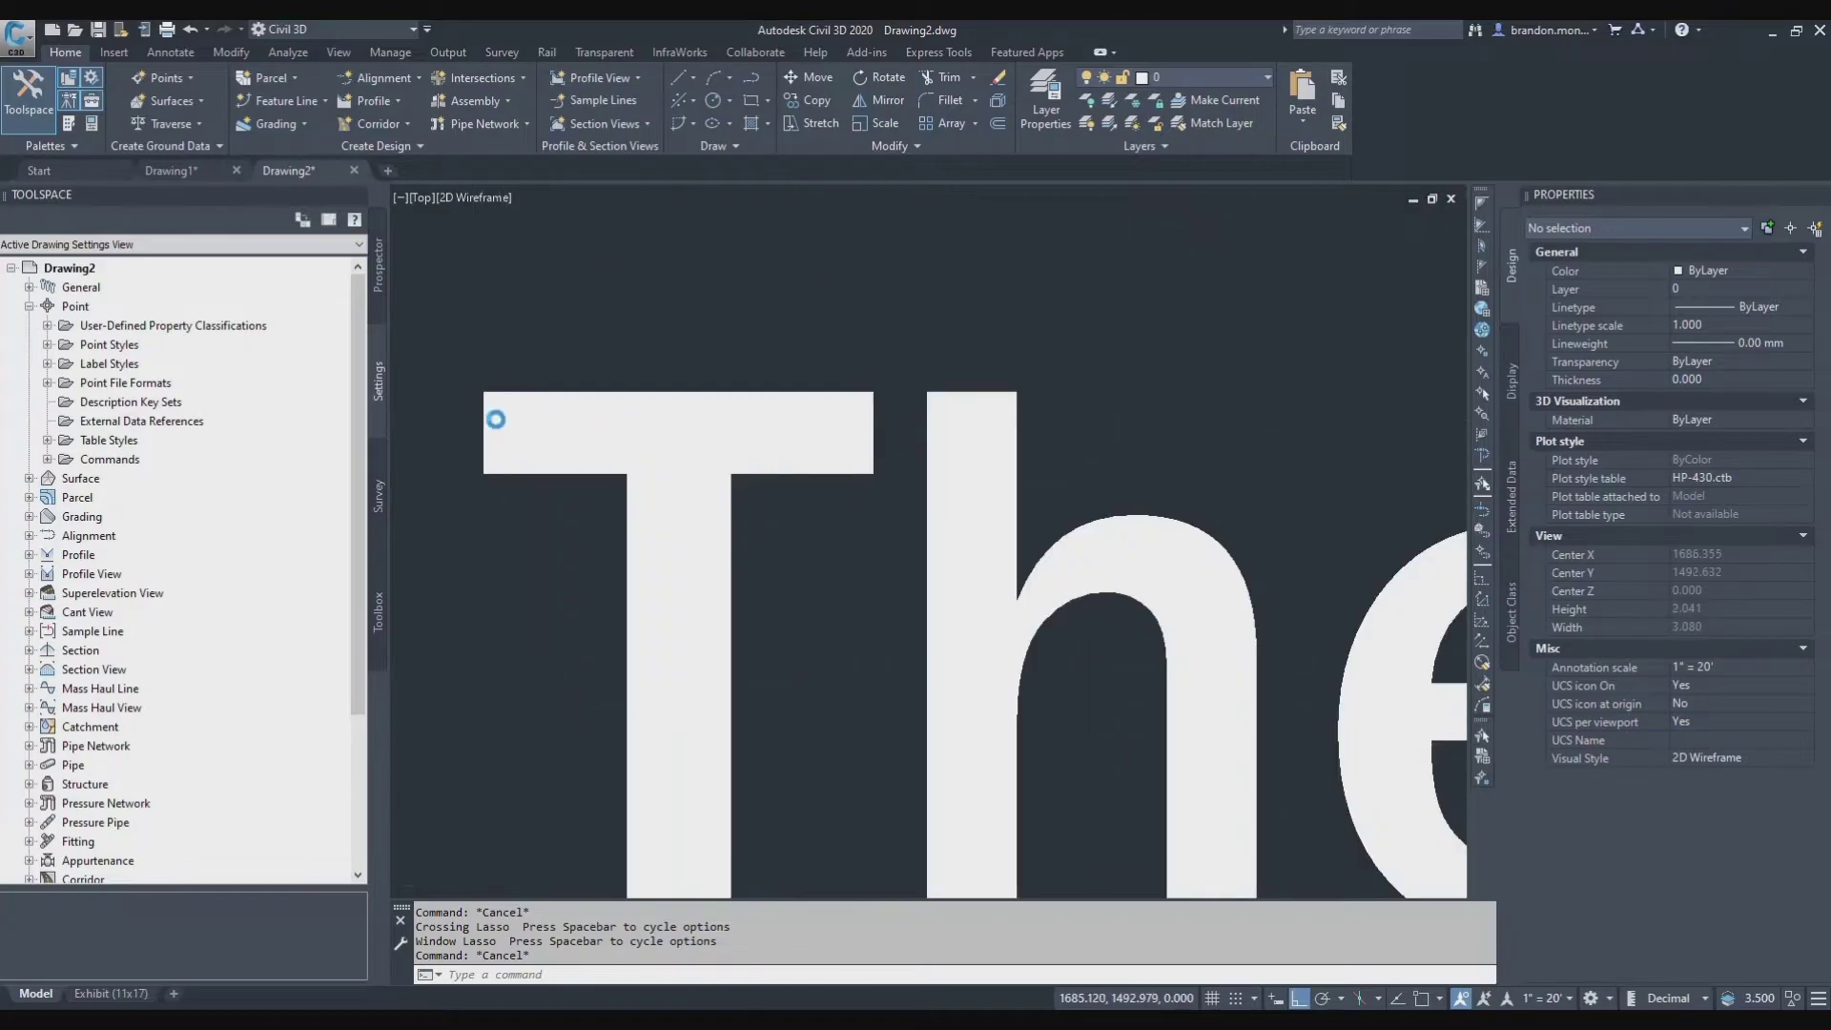
click(478, 333)
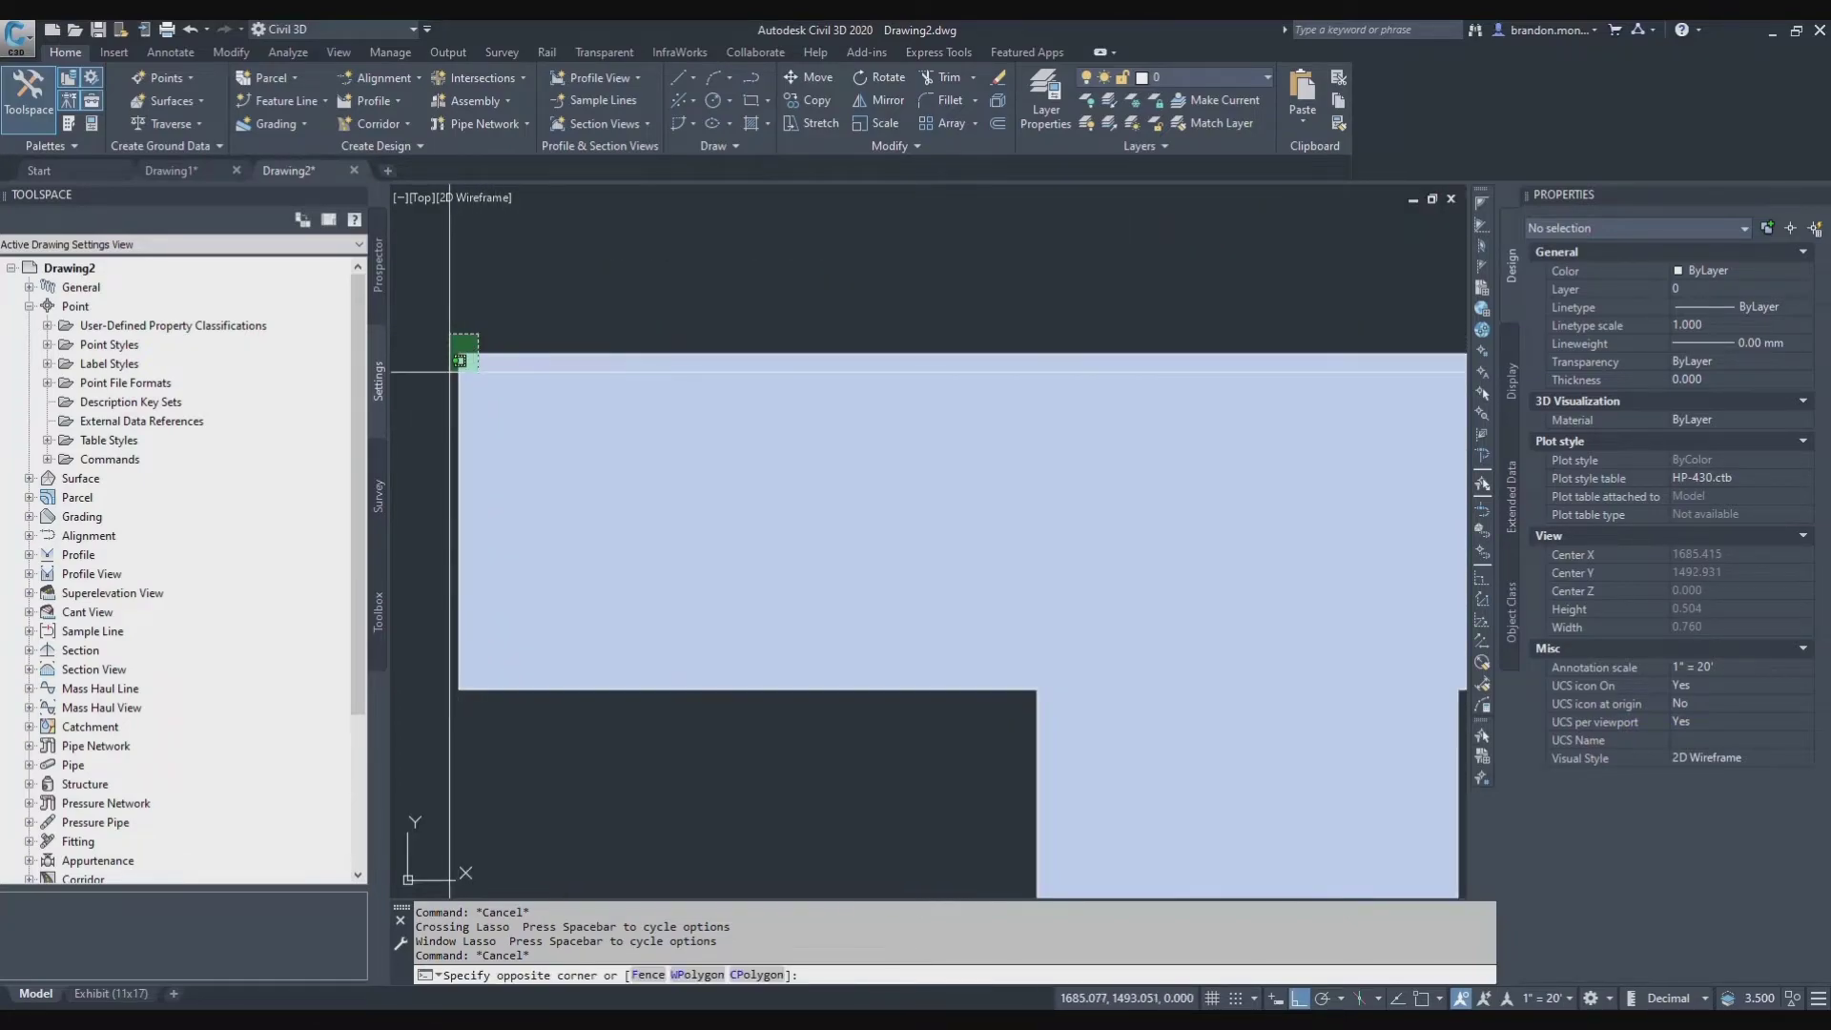
click(454, 363)
scroll(506, 397, down, 10)
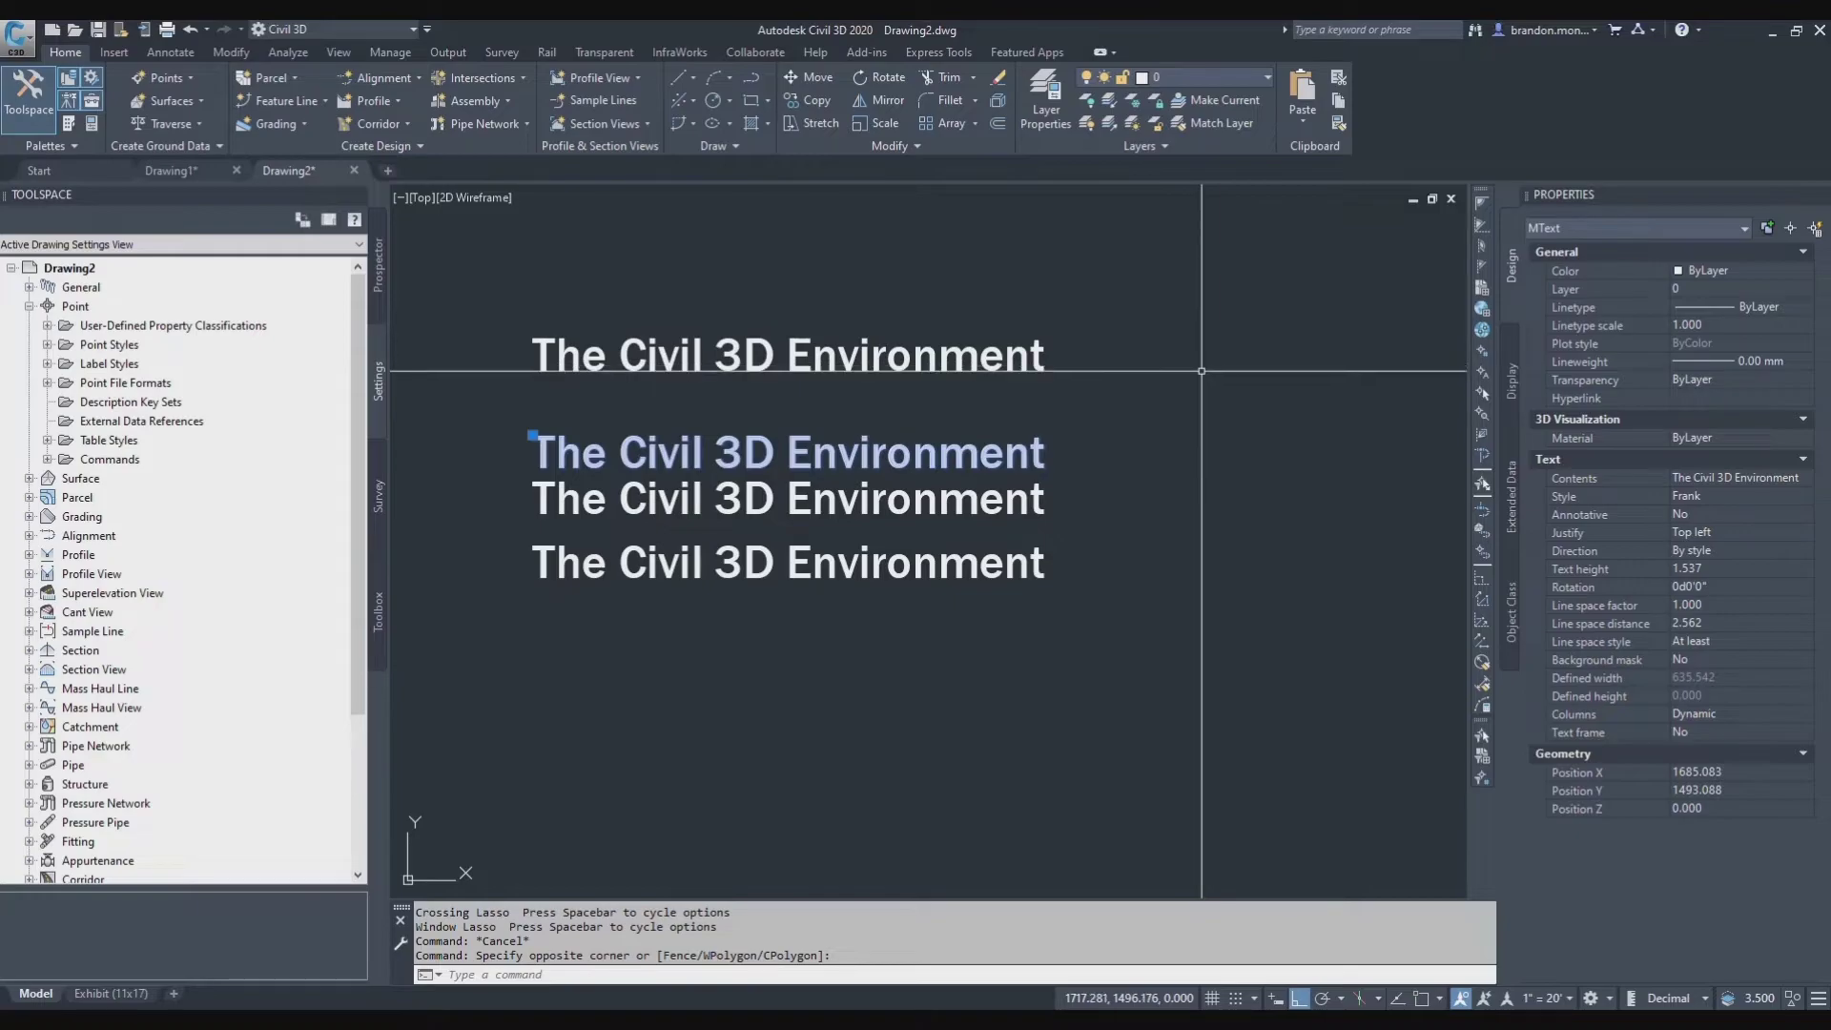
key(Escape)
key(Escape)
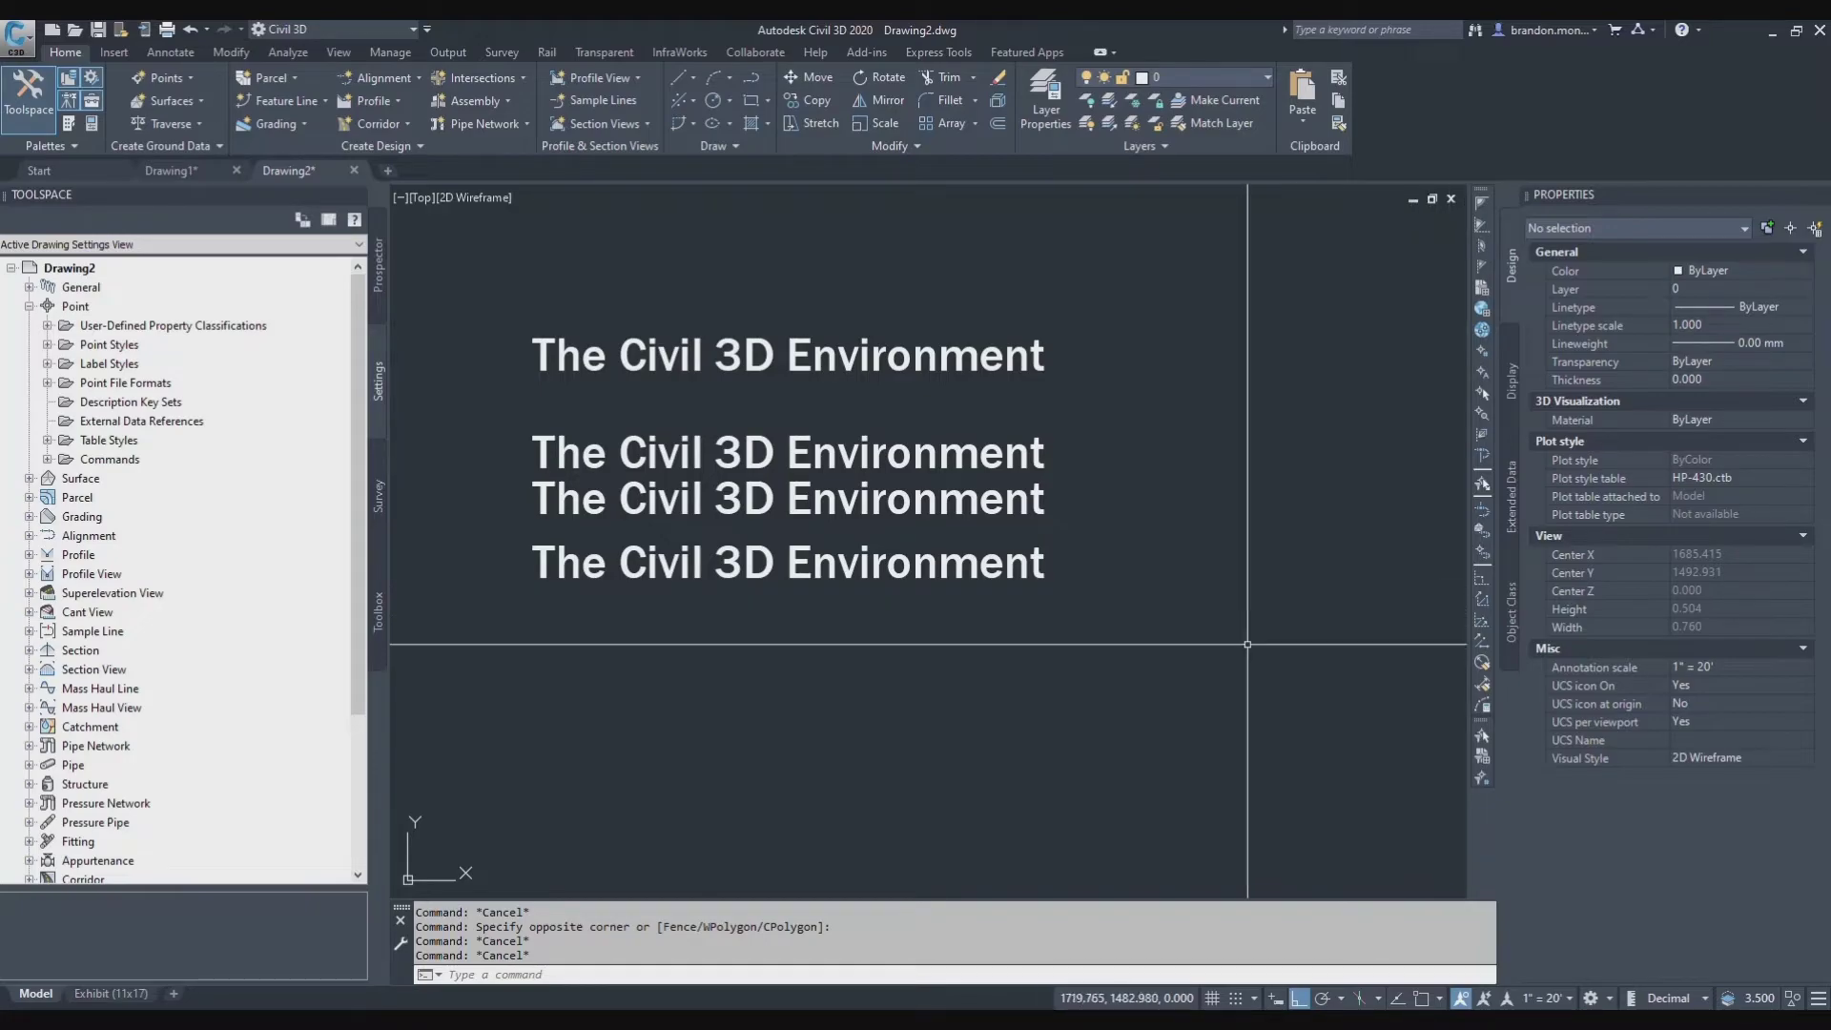
Select the top text line to review its MText properties, and clear the selection.
click(905, 366)
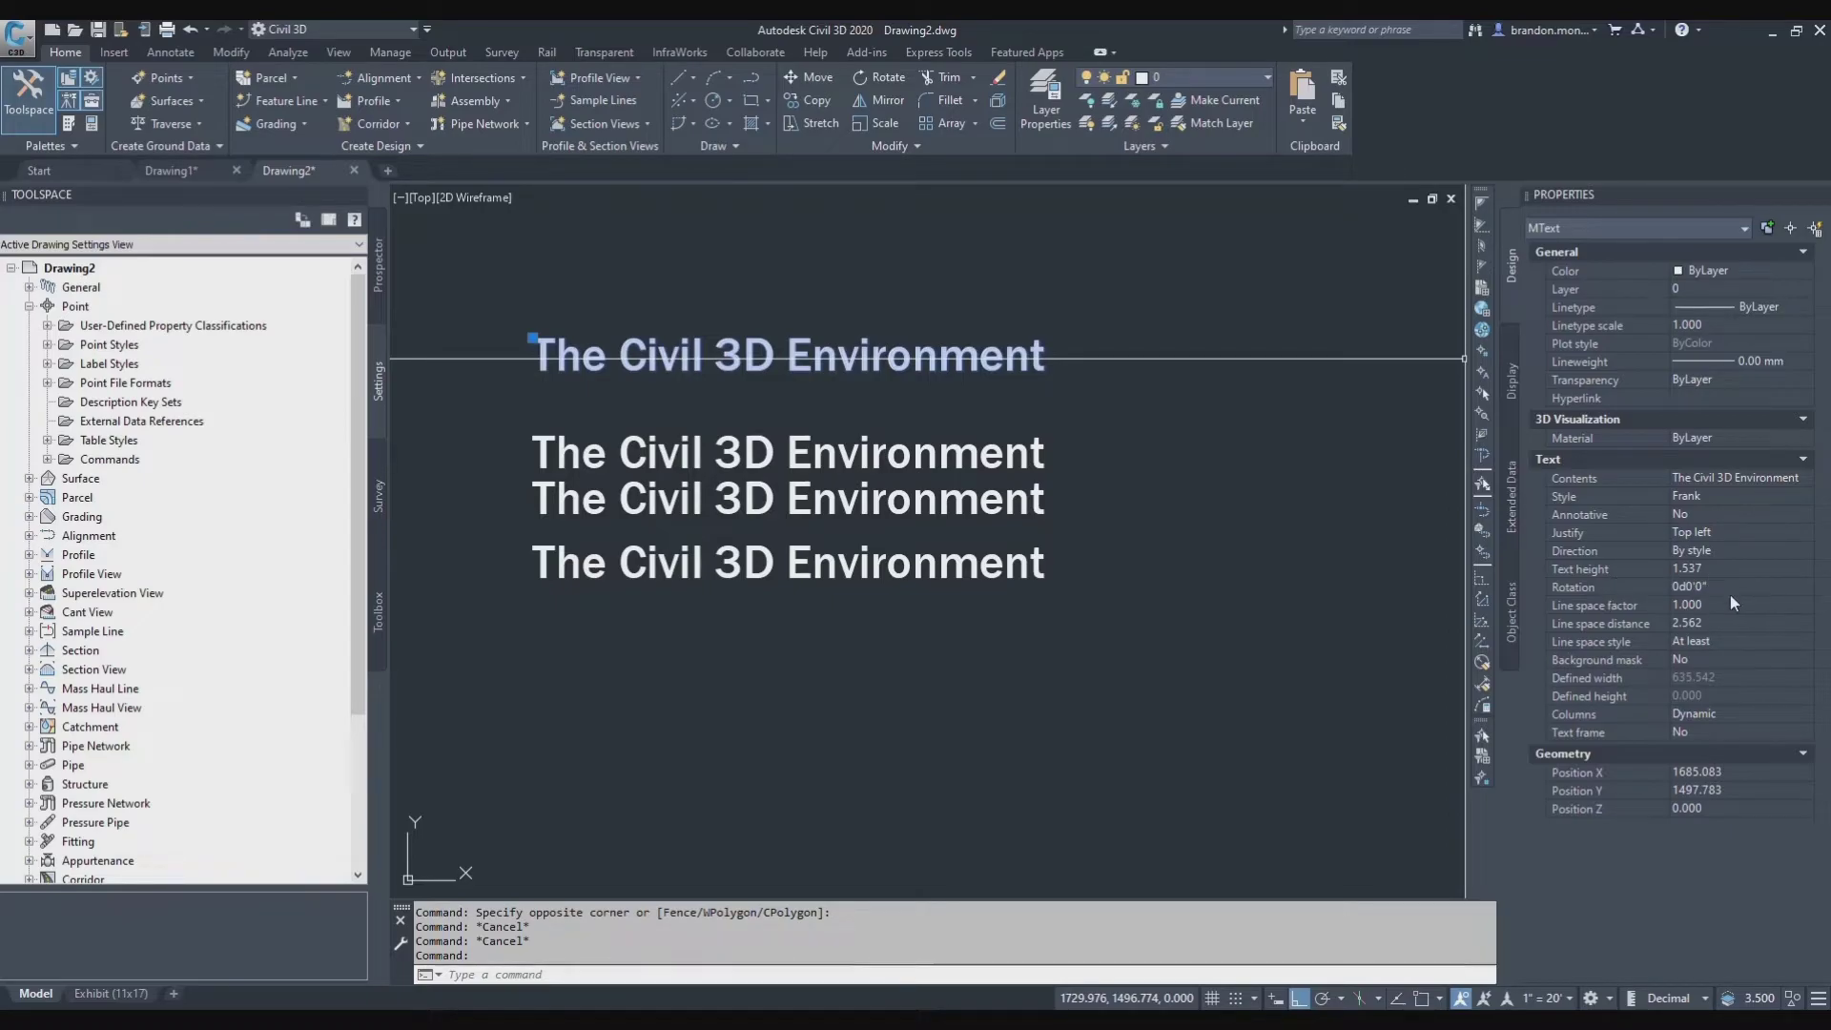
key(Escape)
key(Escape)
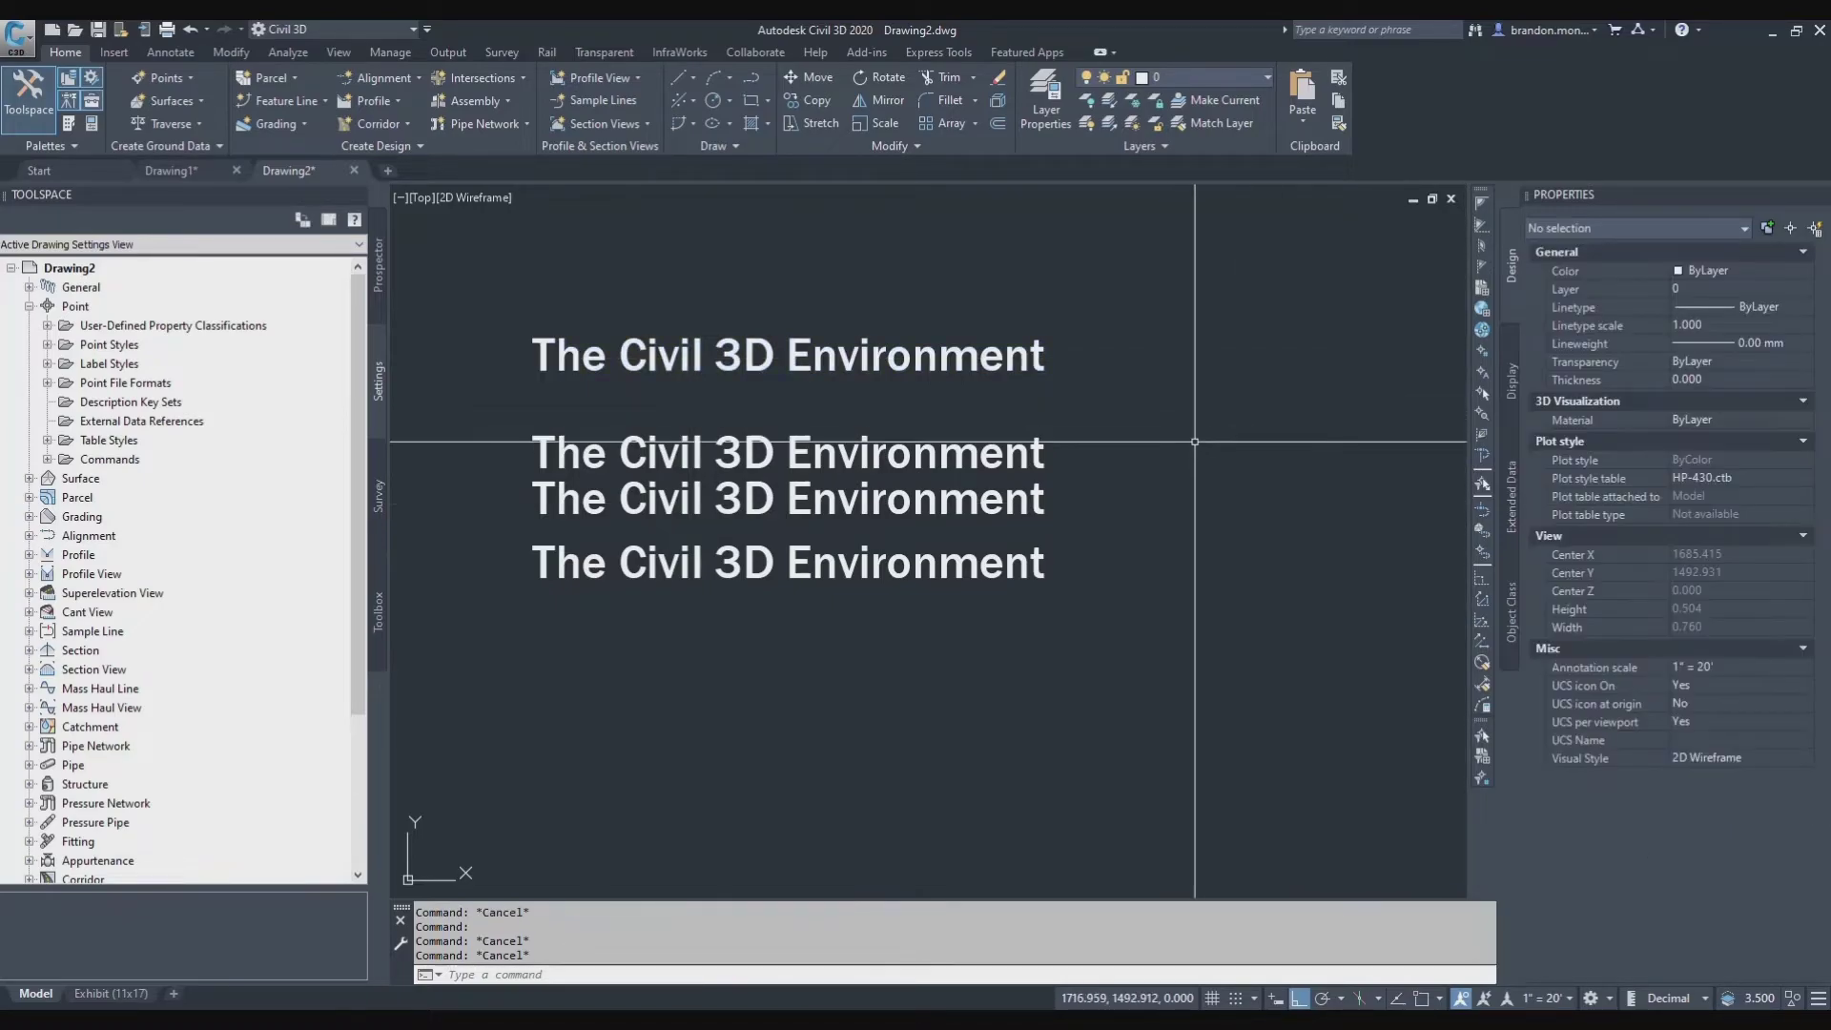
Draw a single-segment horizontal polyline about 22 units long above the top text line.
text(pl)
key(Return)
click(799, 277)
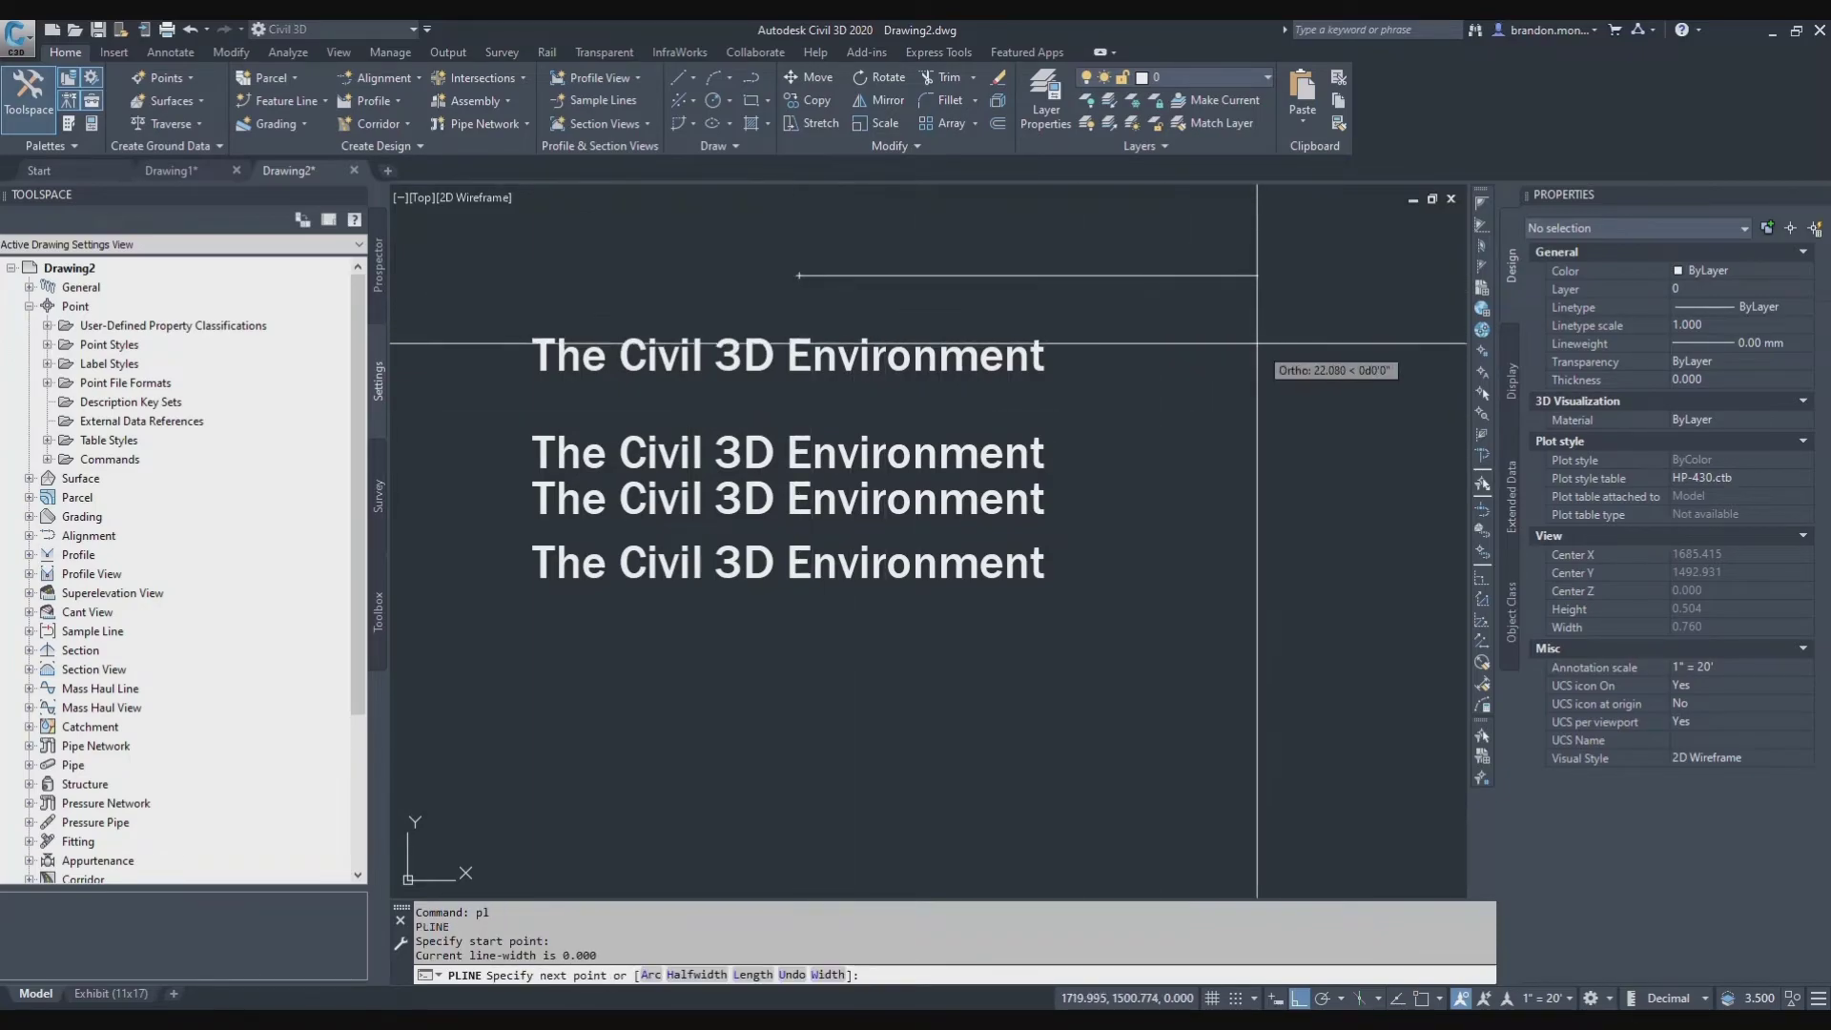
click(1257, 277)
key(Escape)
key(Escape)
Set the horizontal polyline's color to Red and clear the selection.
click(1192, 277)
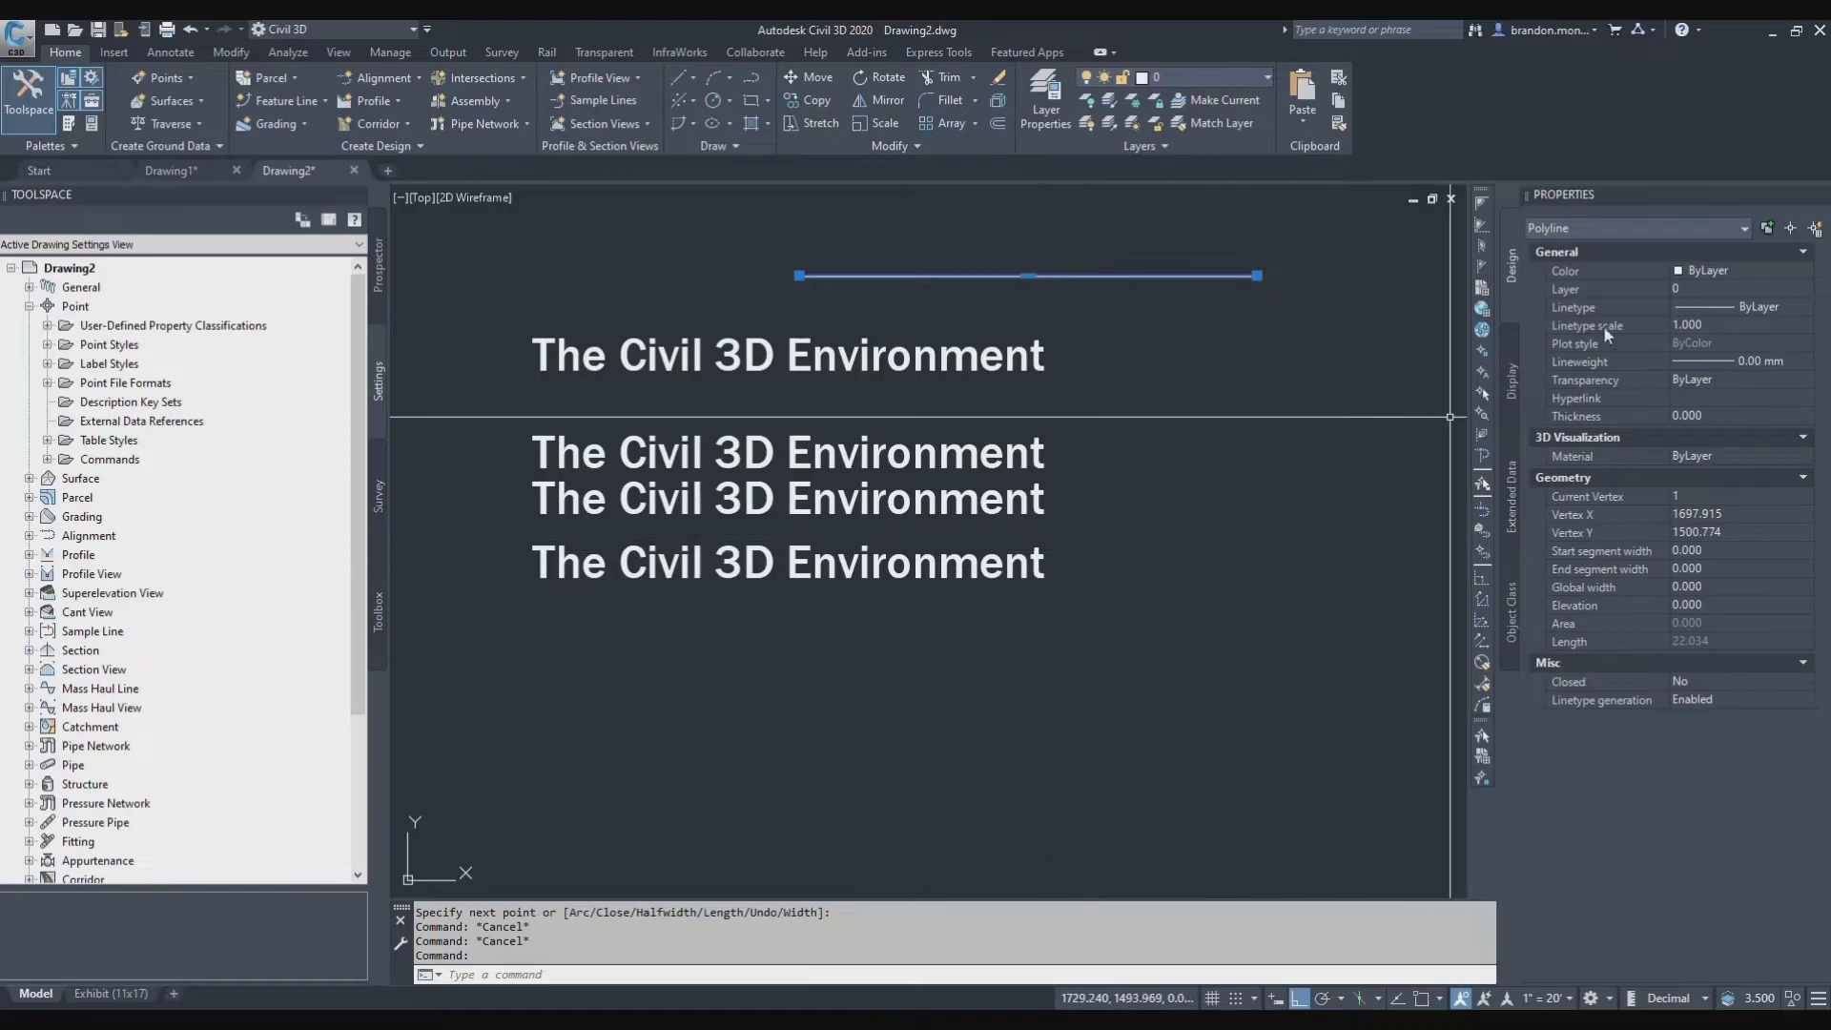
click(1806, 271)
click(1703, 325)
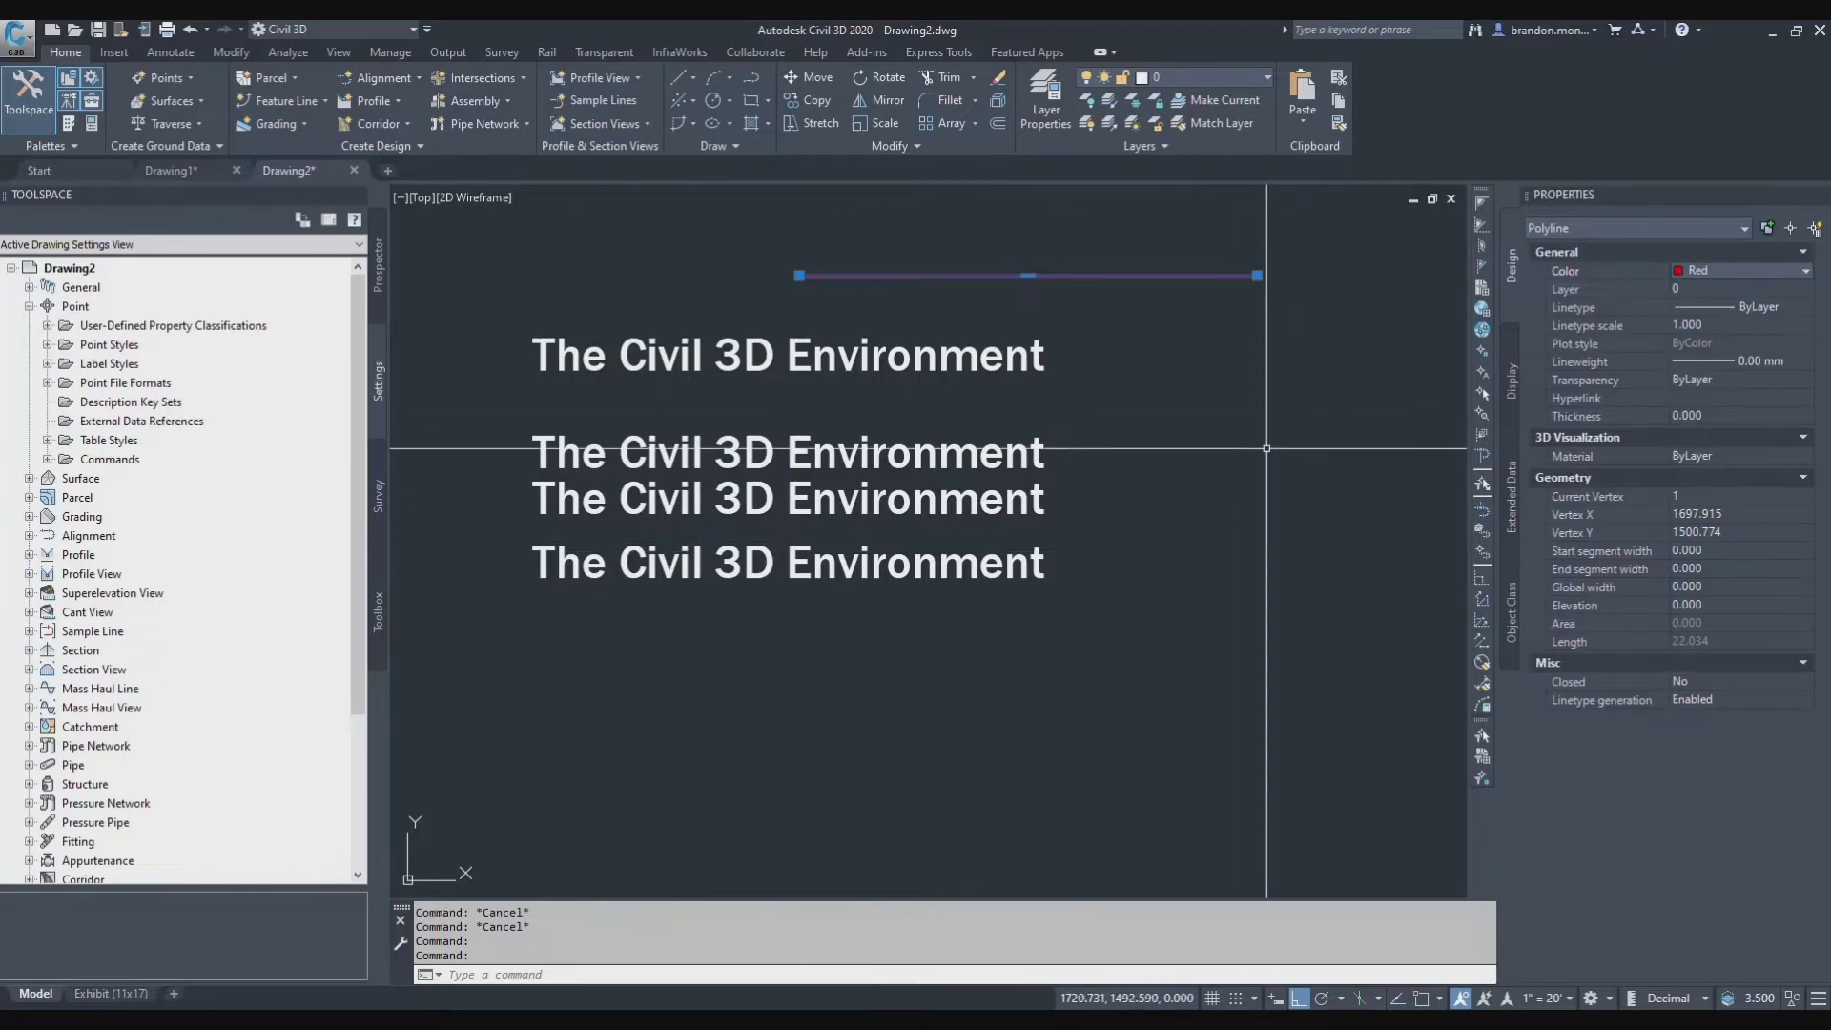
key(Escape)
key(Escape)
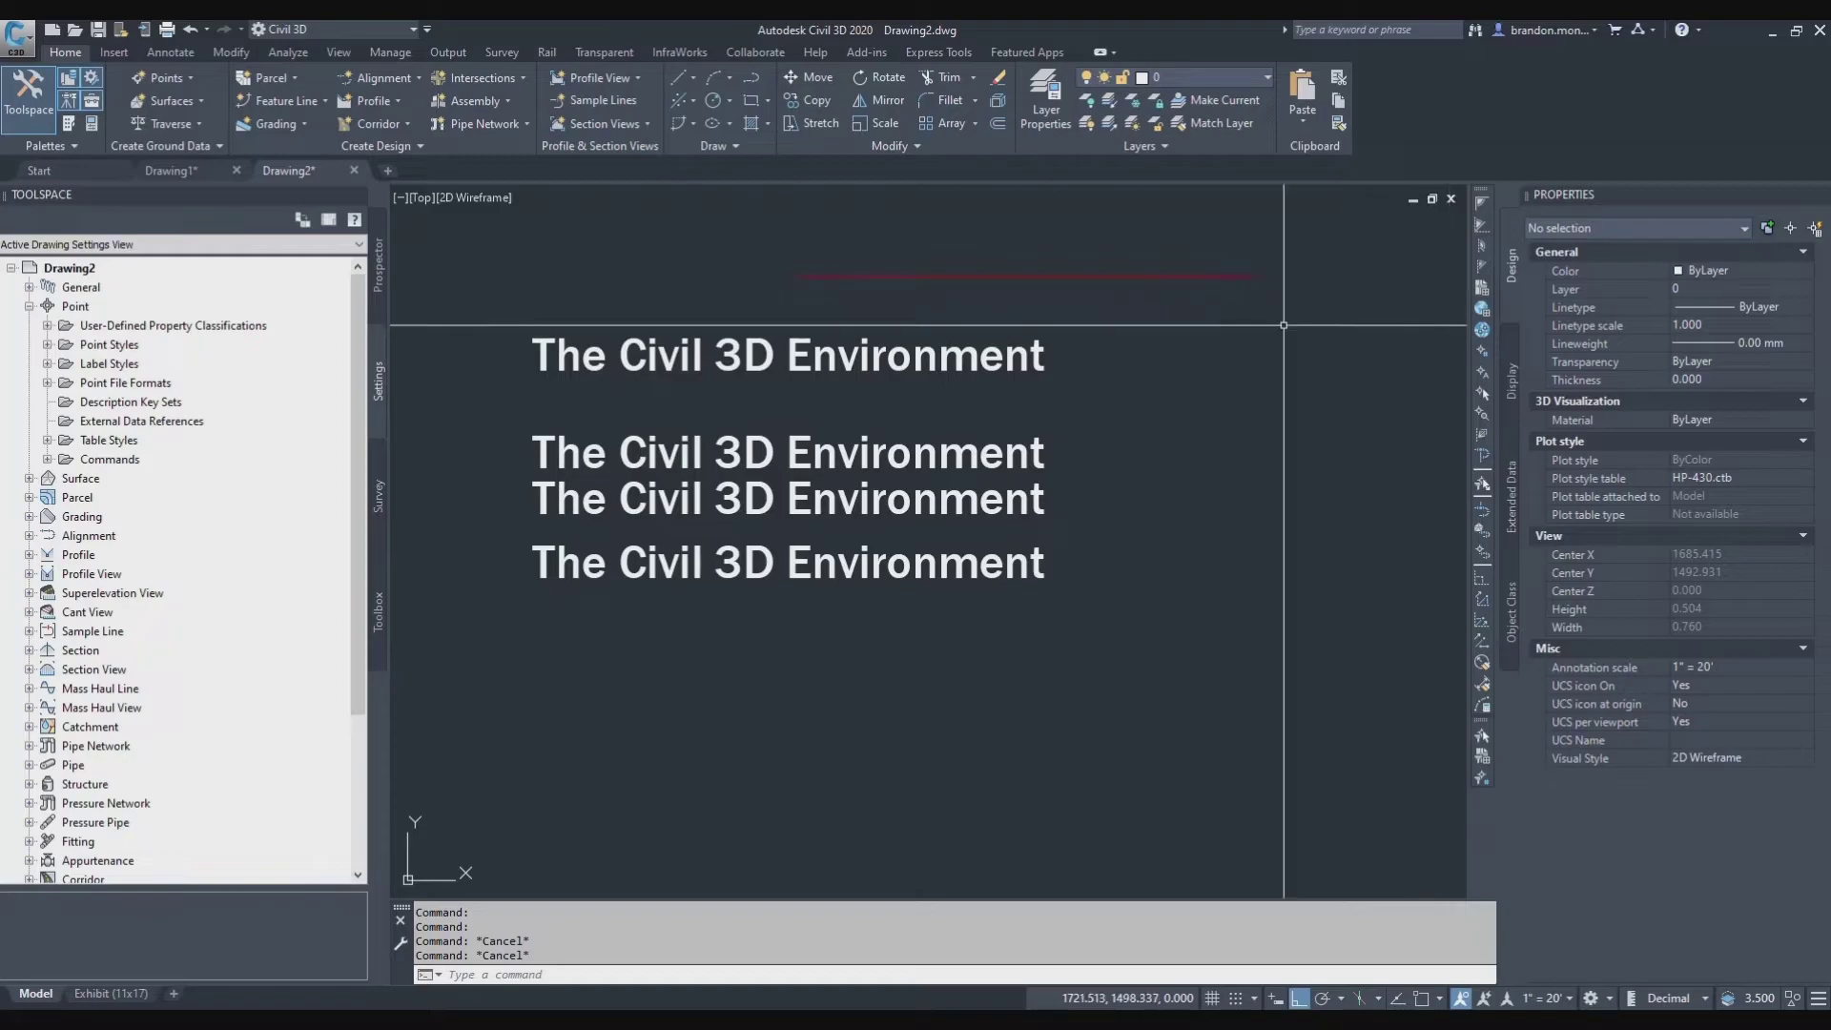
Select the top text line and the horizontal polyline together with a crossing selection, set their color to Yellow, and clear the selection.
click(1036, 354)
click(1002, 377)
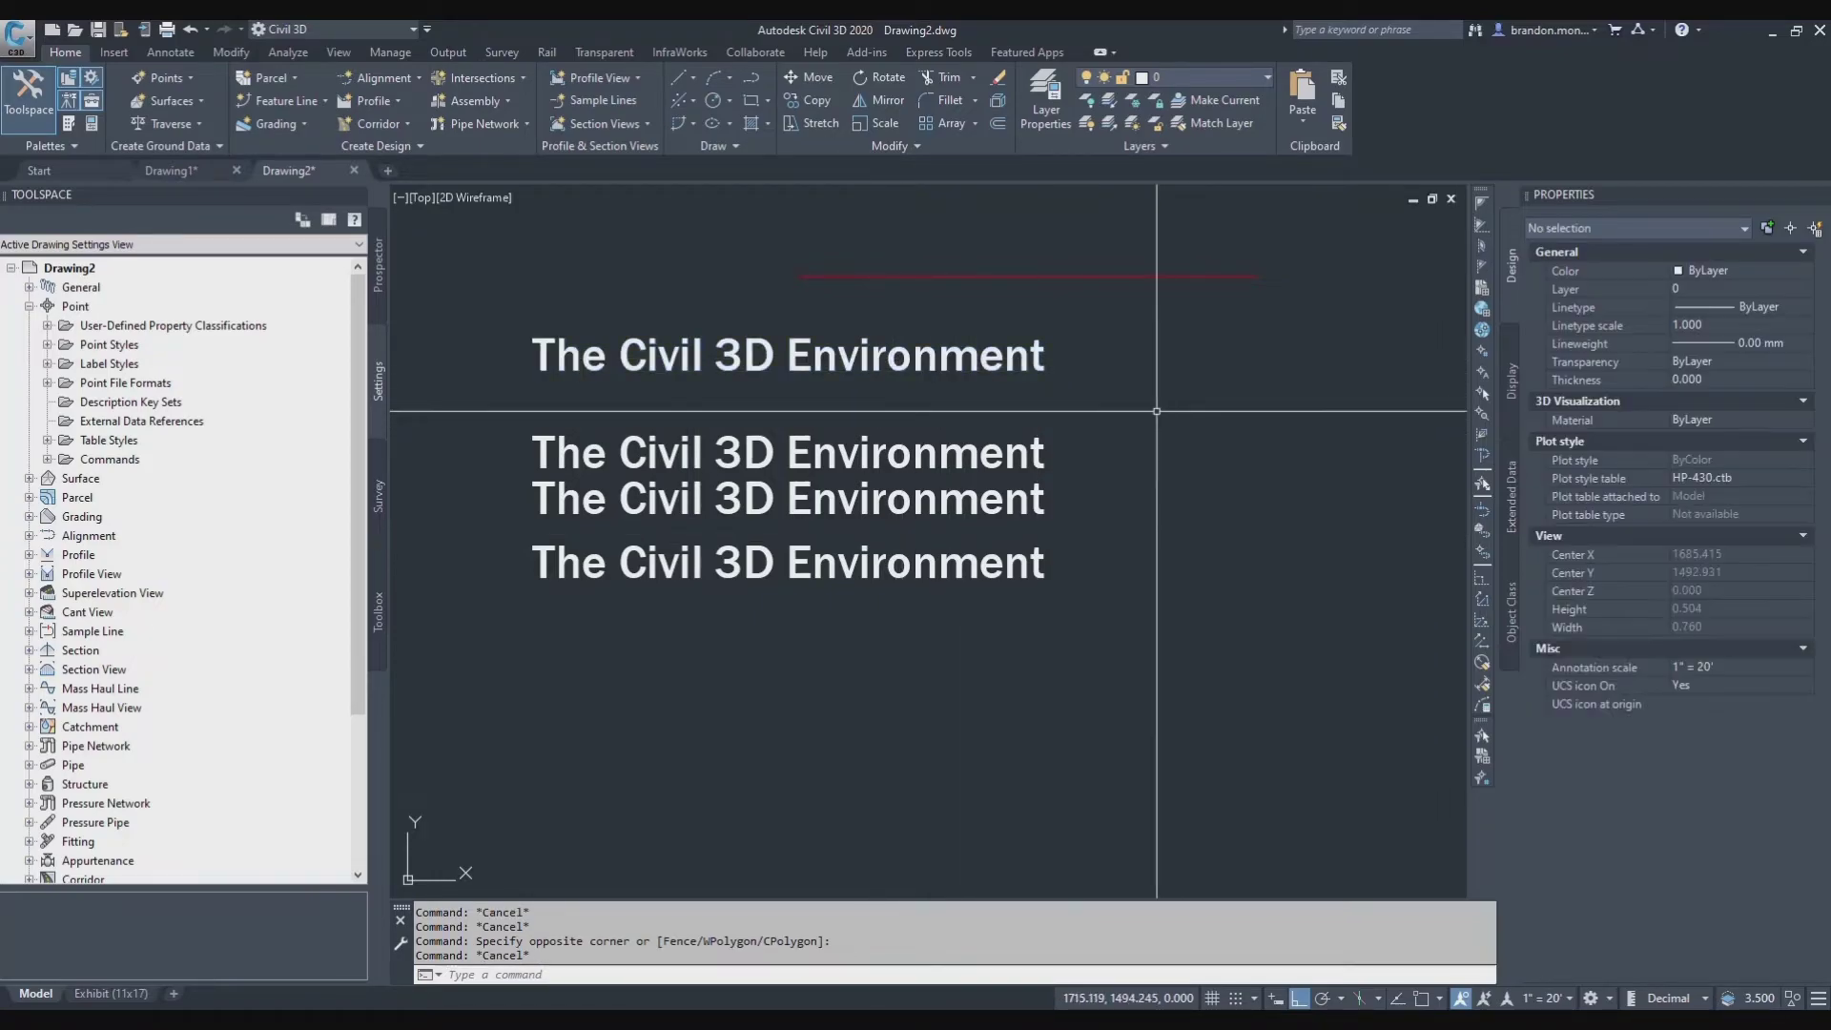
click(1278, 344)
click(992, 251)
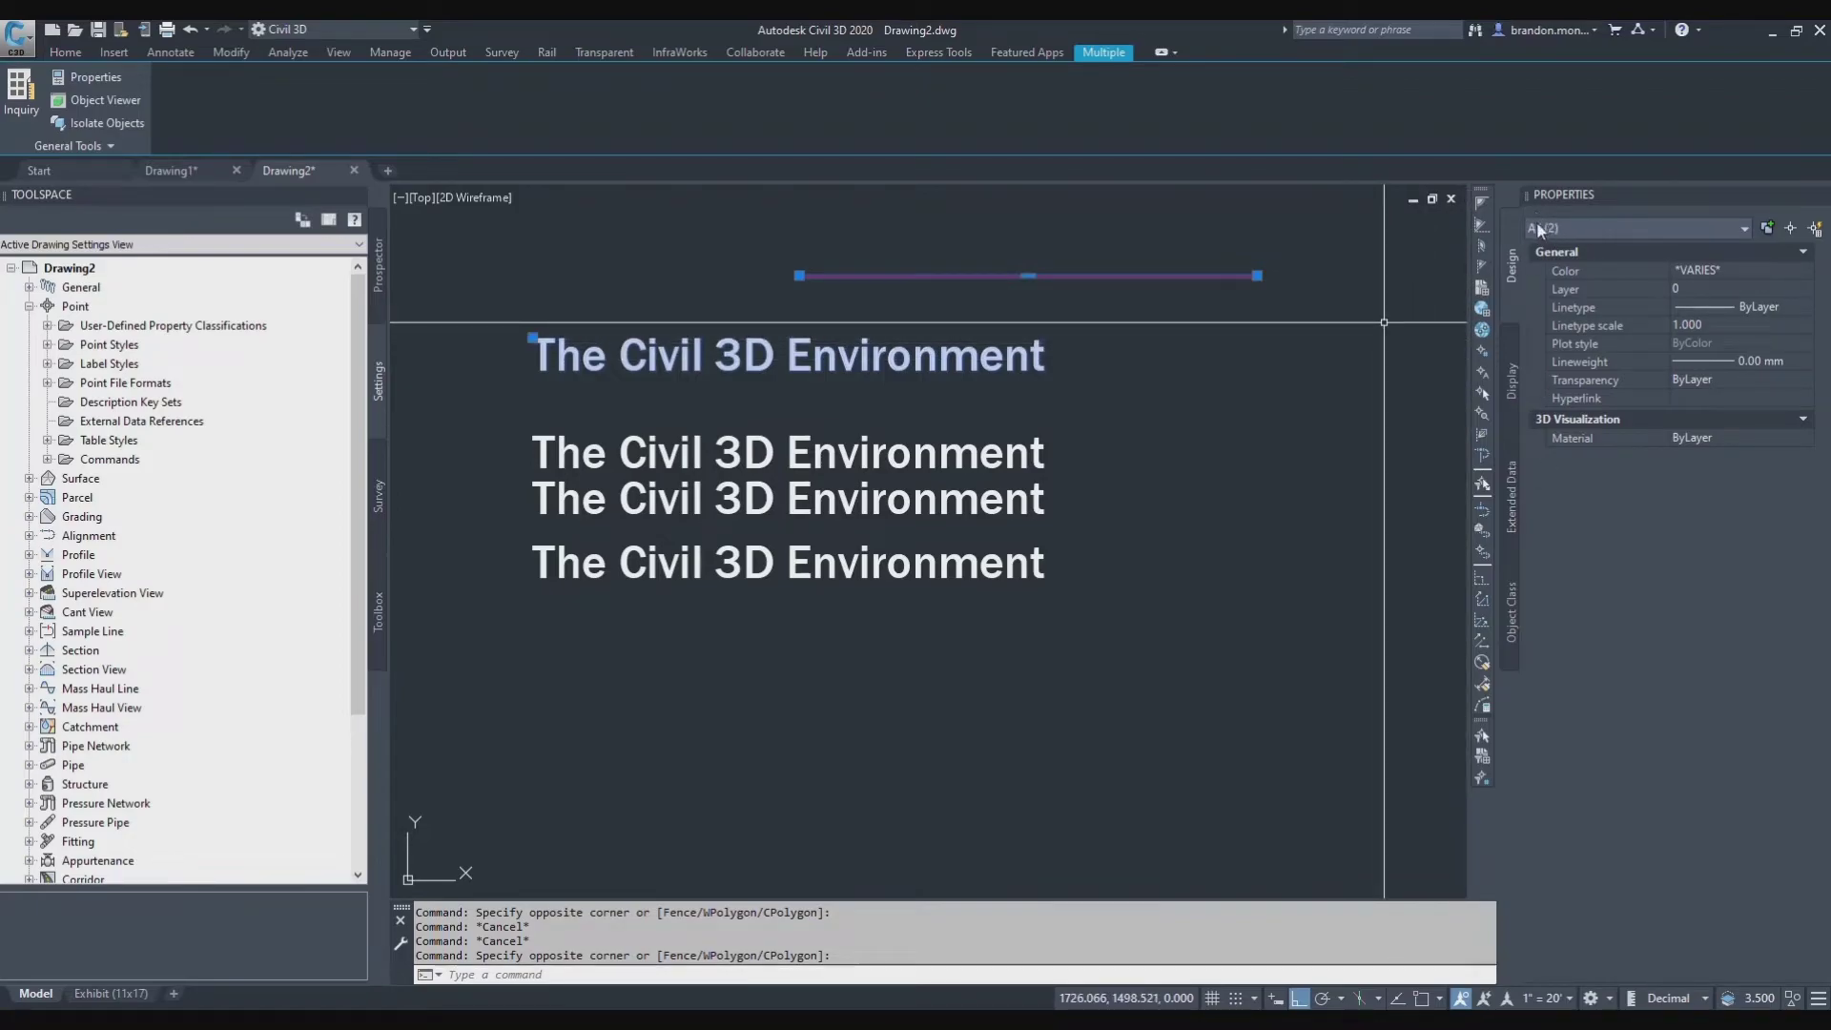
click(1744, 227)
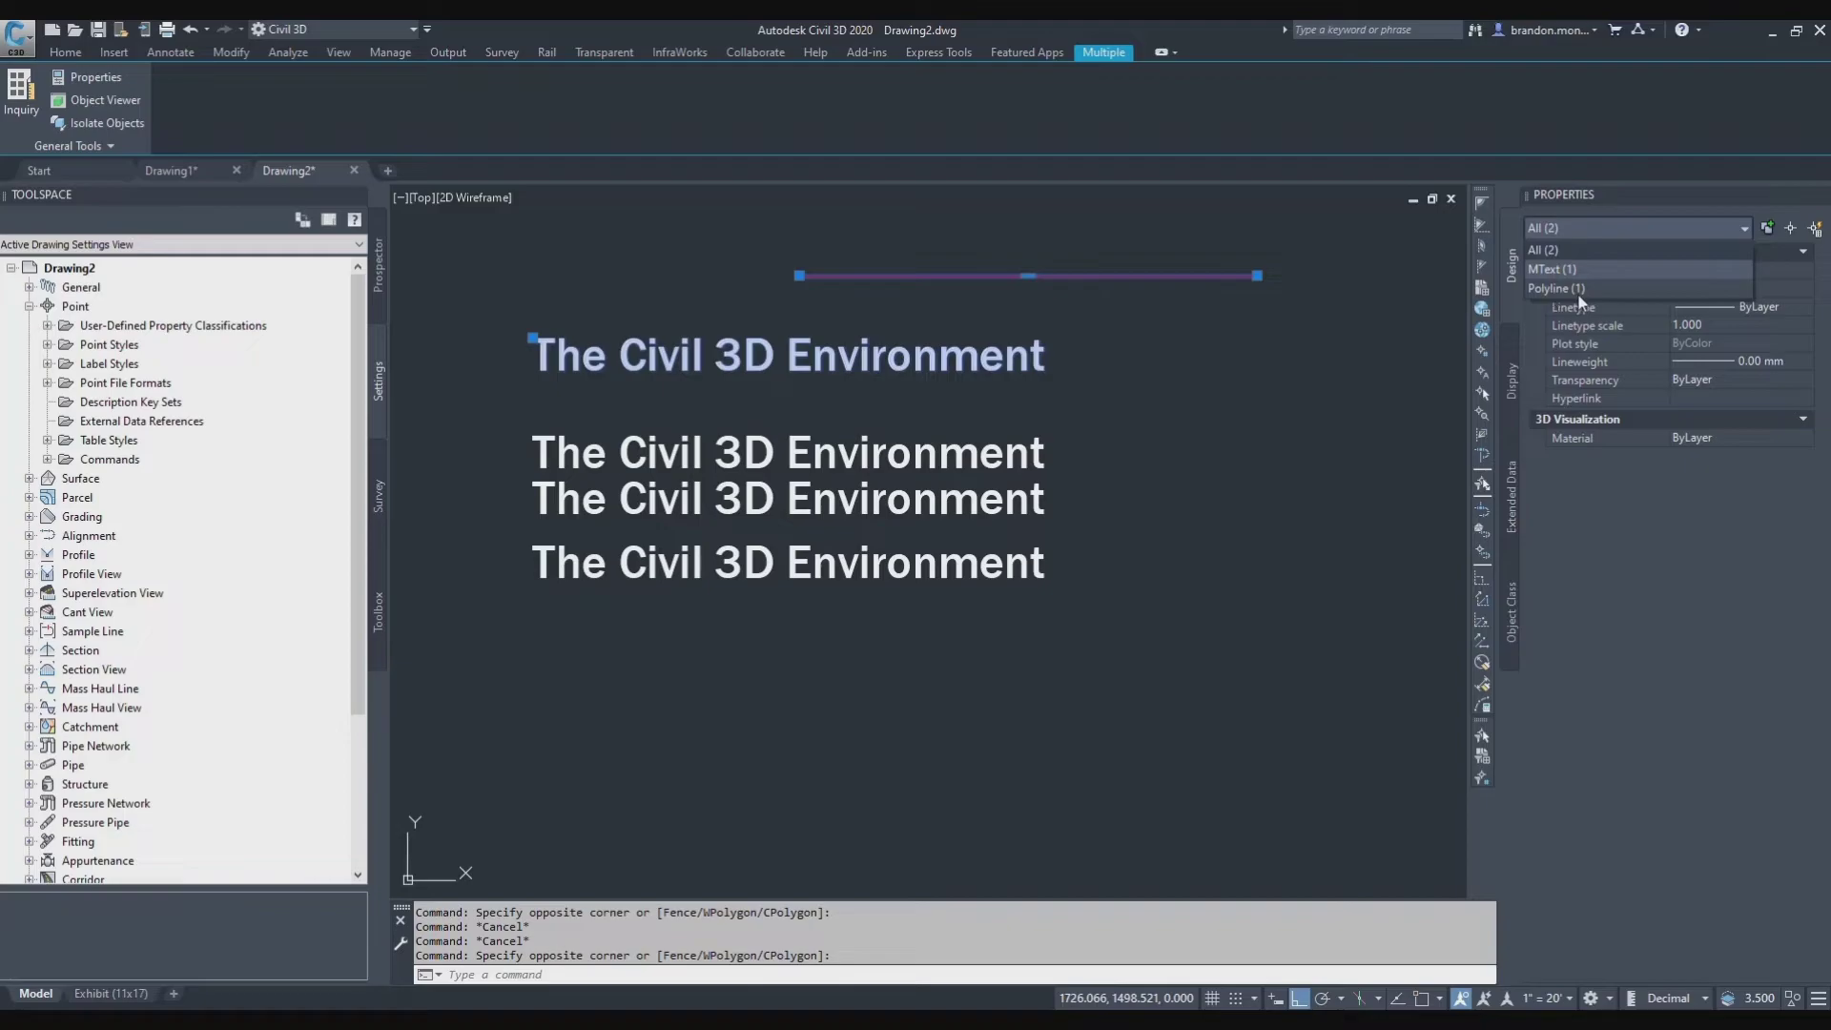
click(1574, 249)
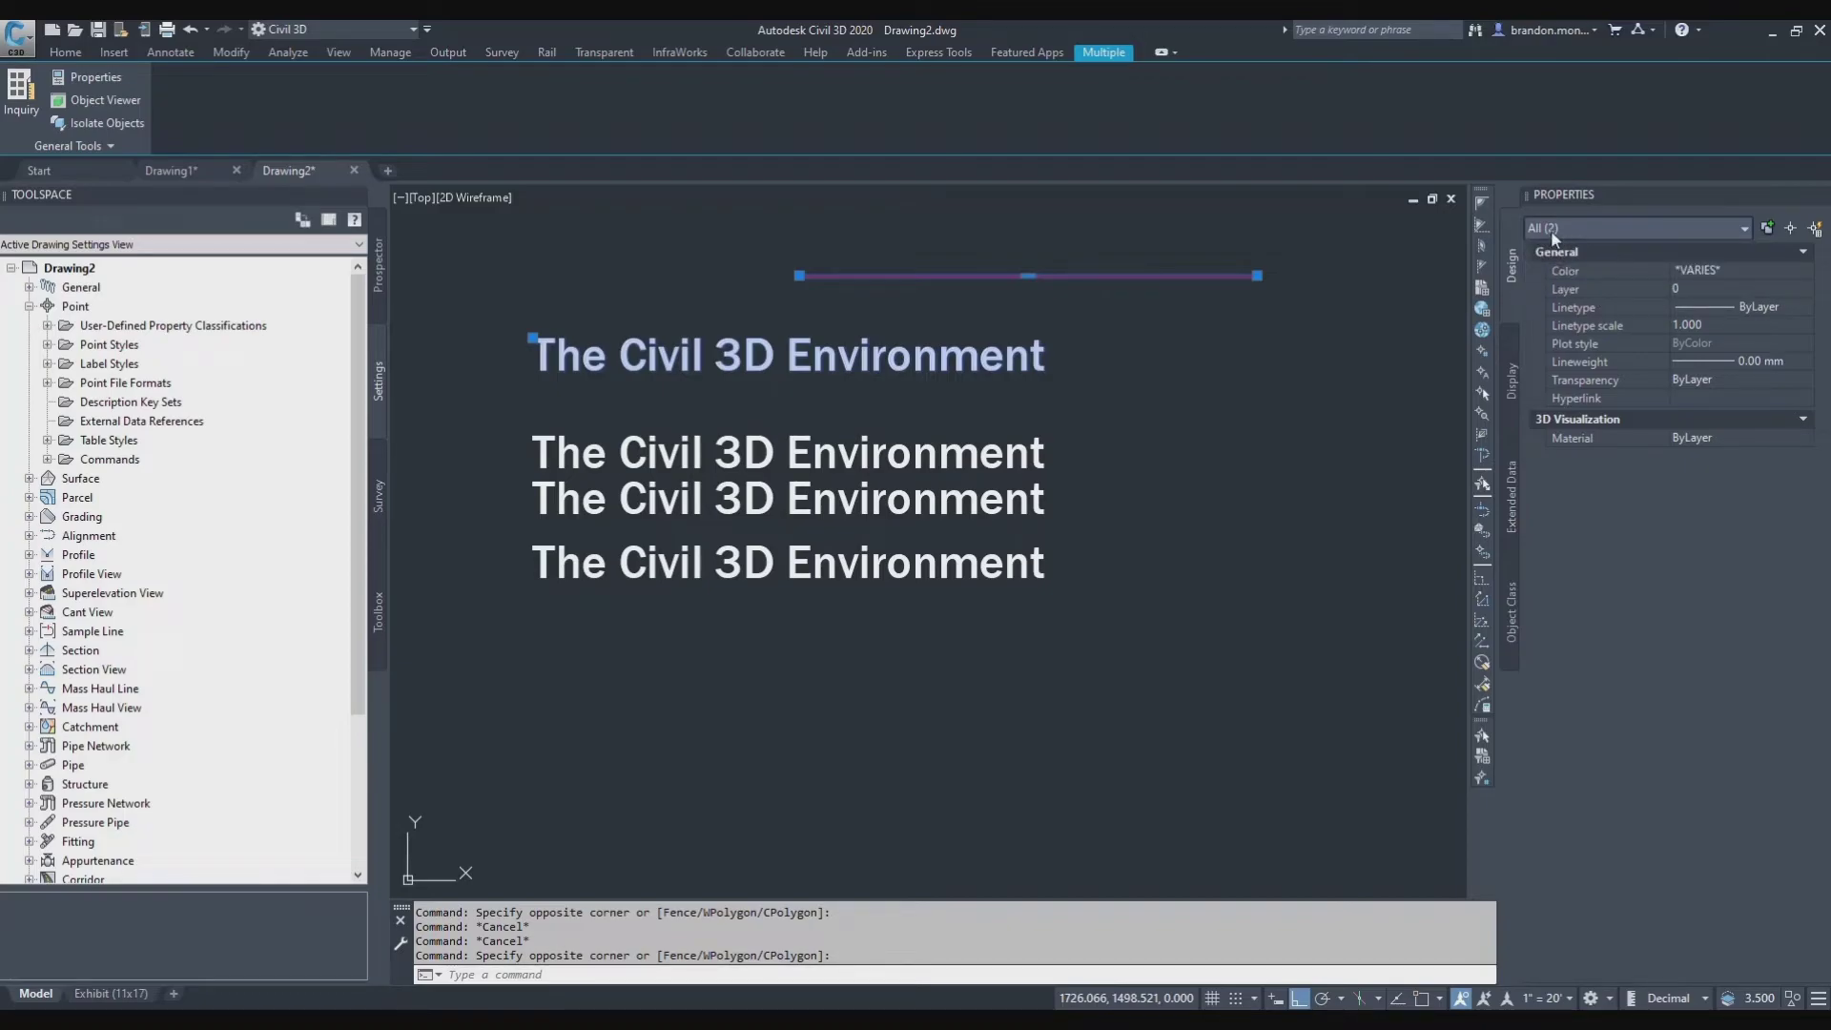
click(1789, 270)
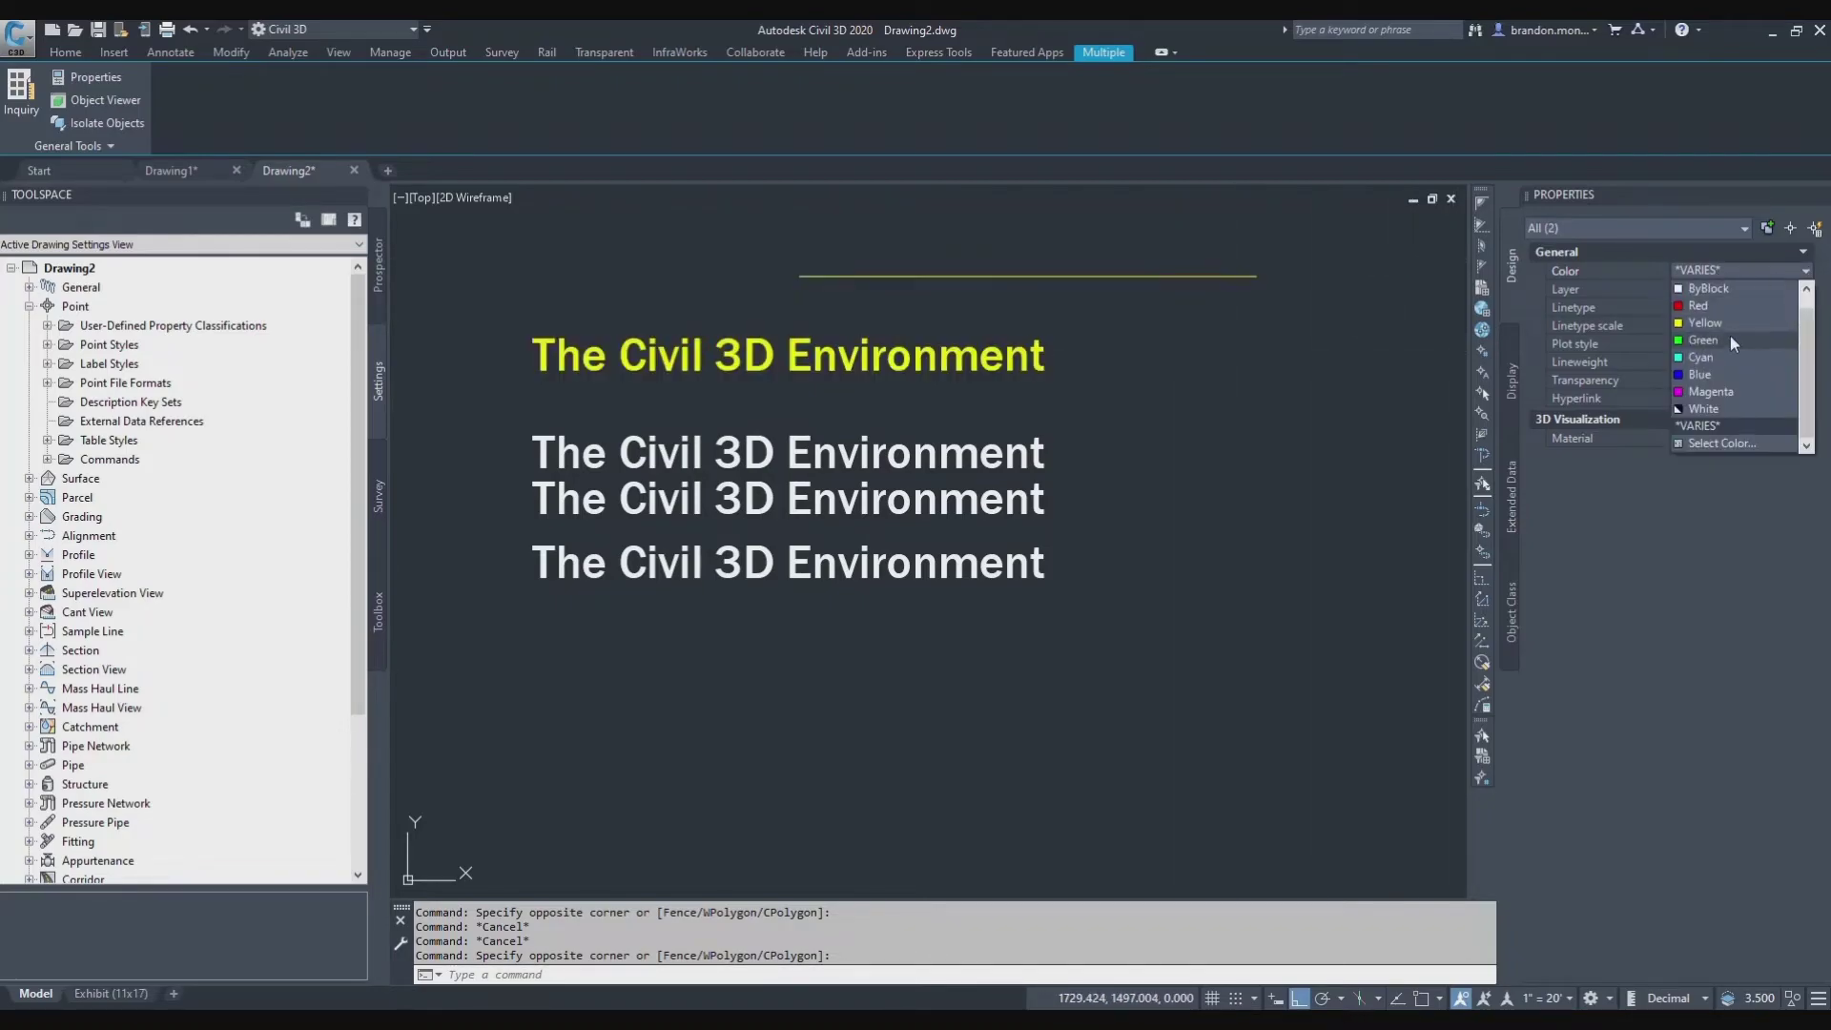
click(1713, 326)
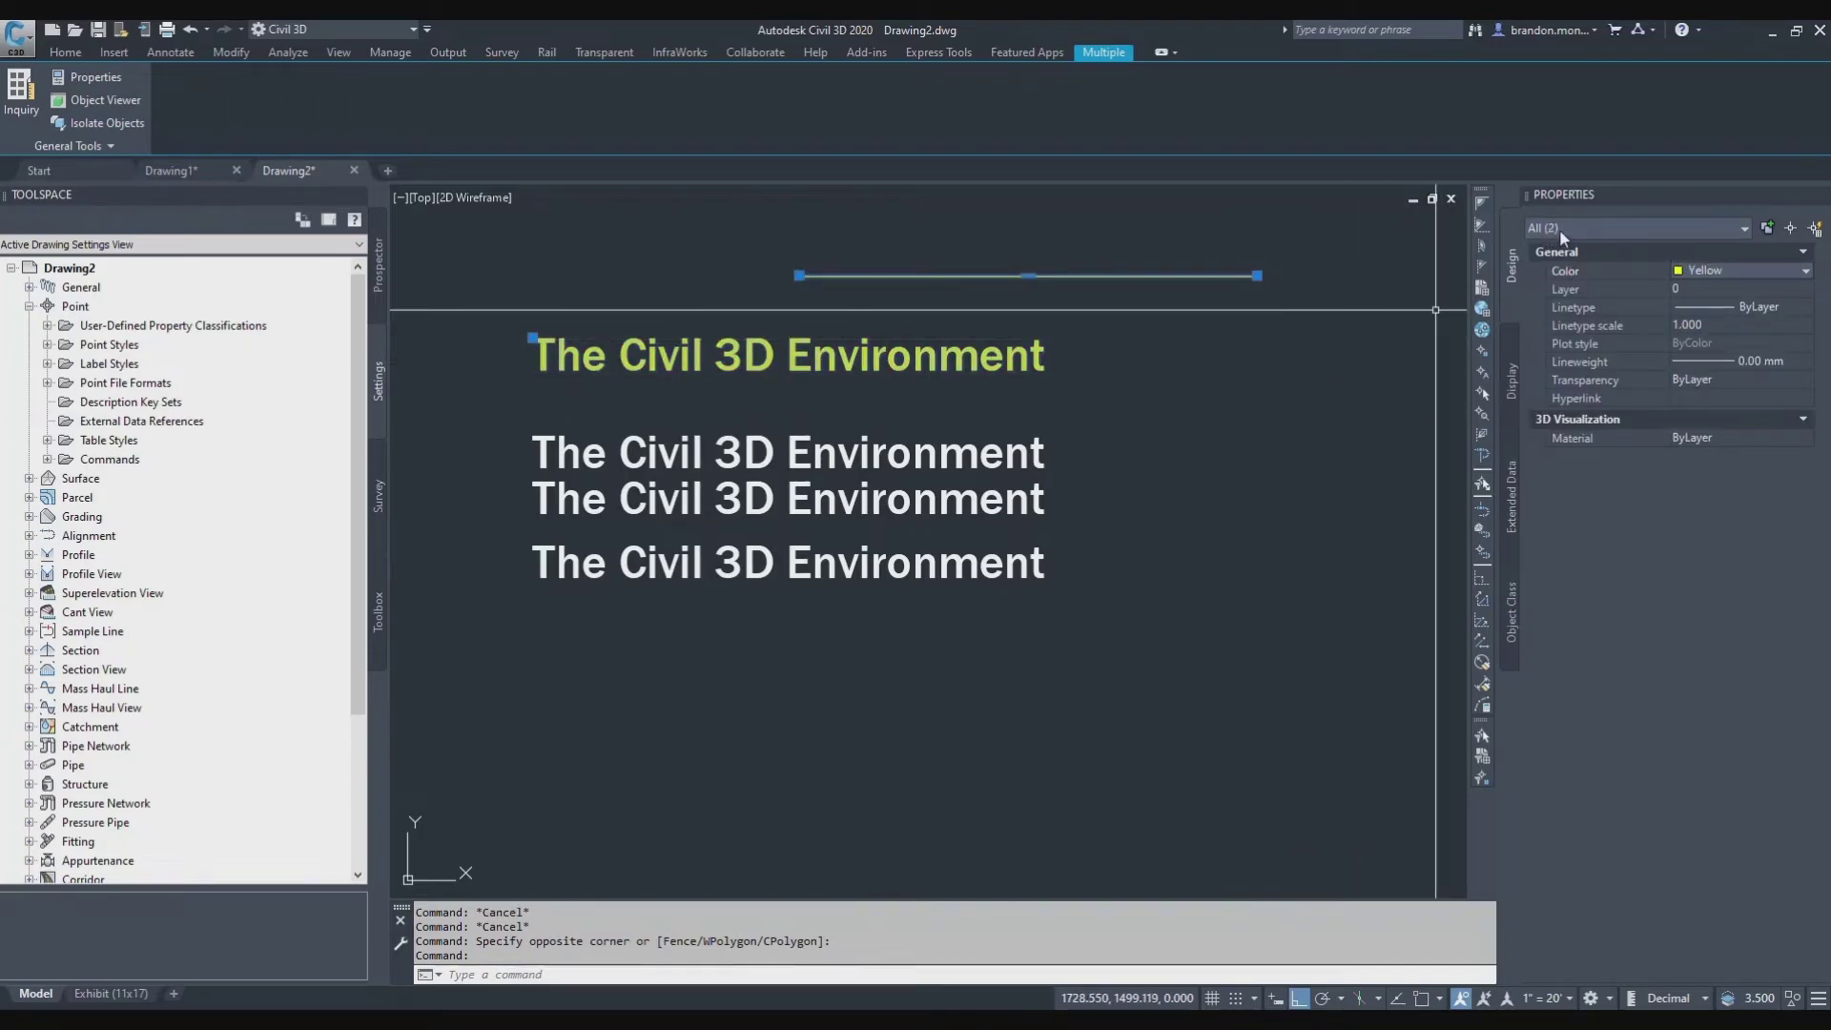
key(Escape)
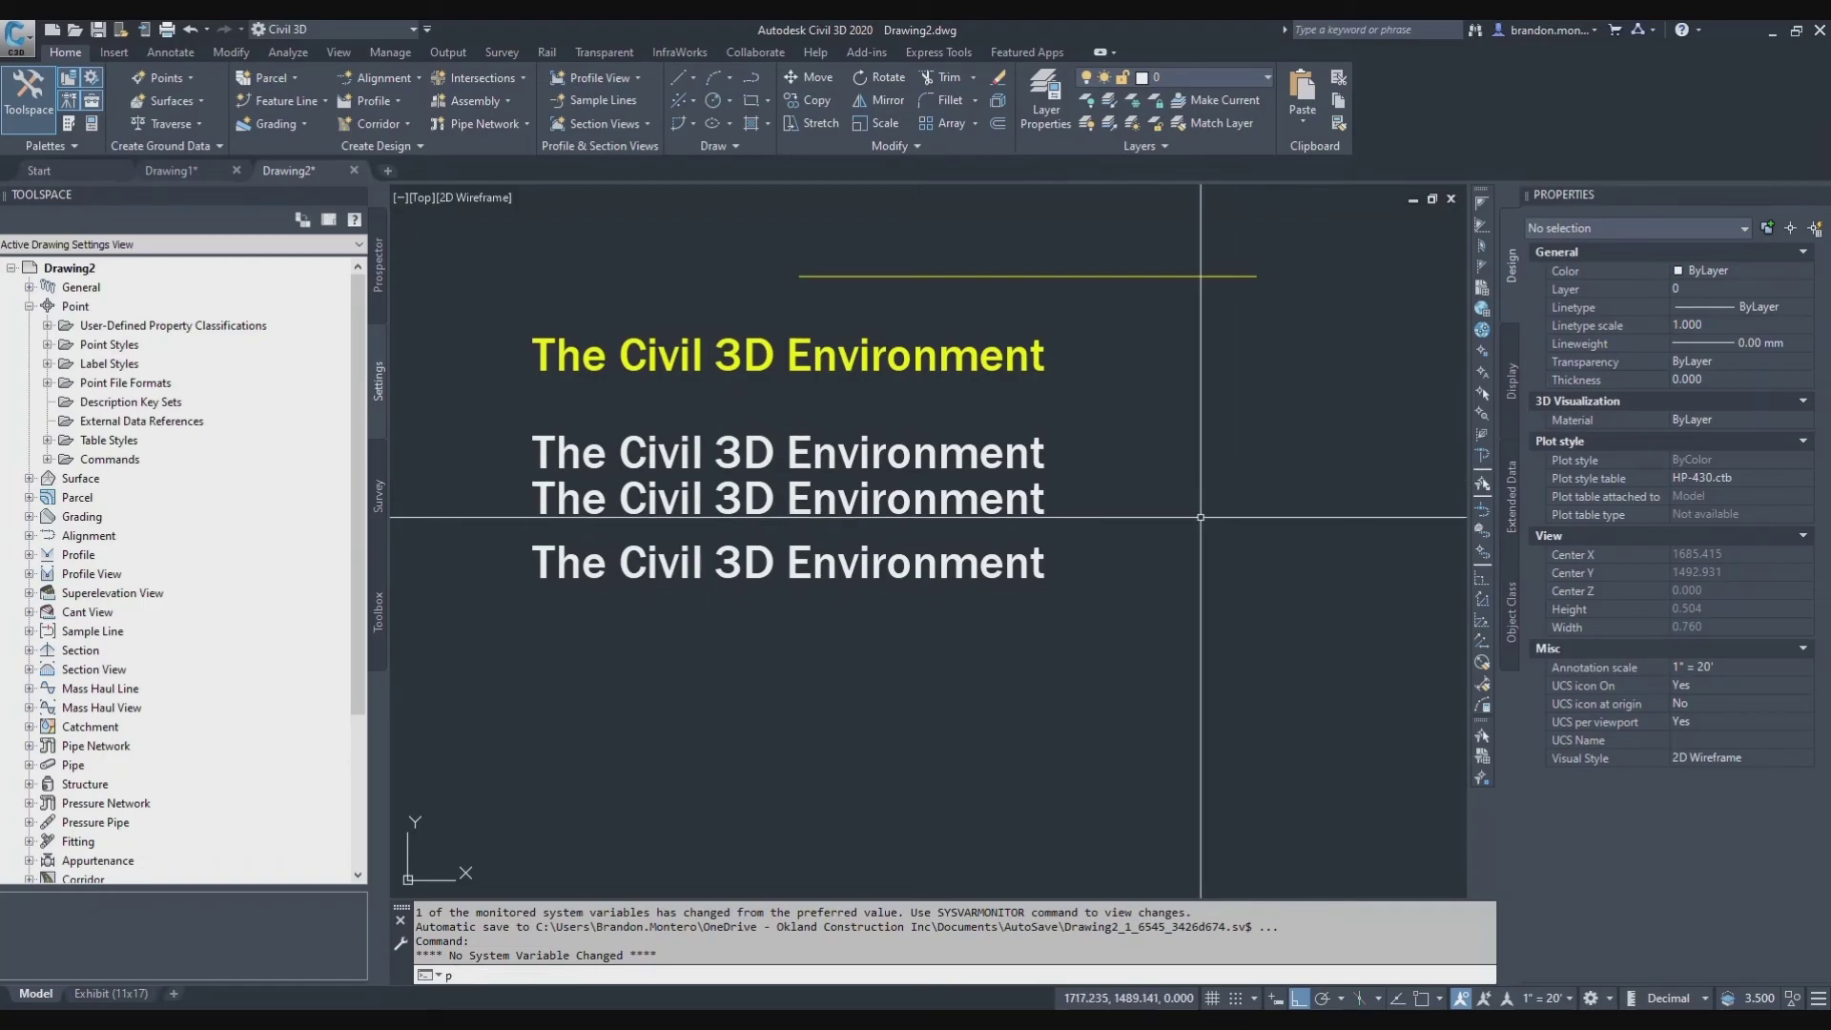
Draw a stepped polyline beside the text lines, running down, across to the right, and down again.
text(pl)
key(Return)
click(1163, 445)
click(1163, 568)
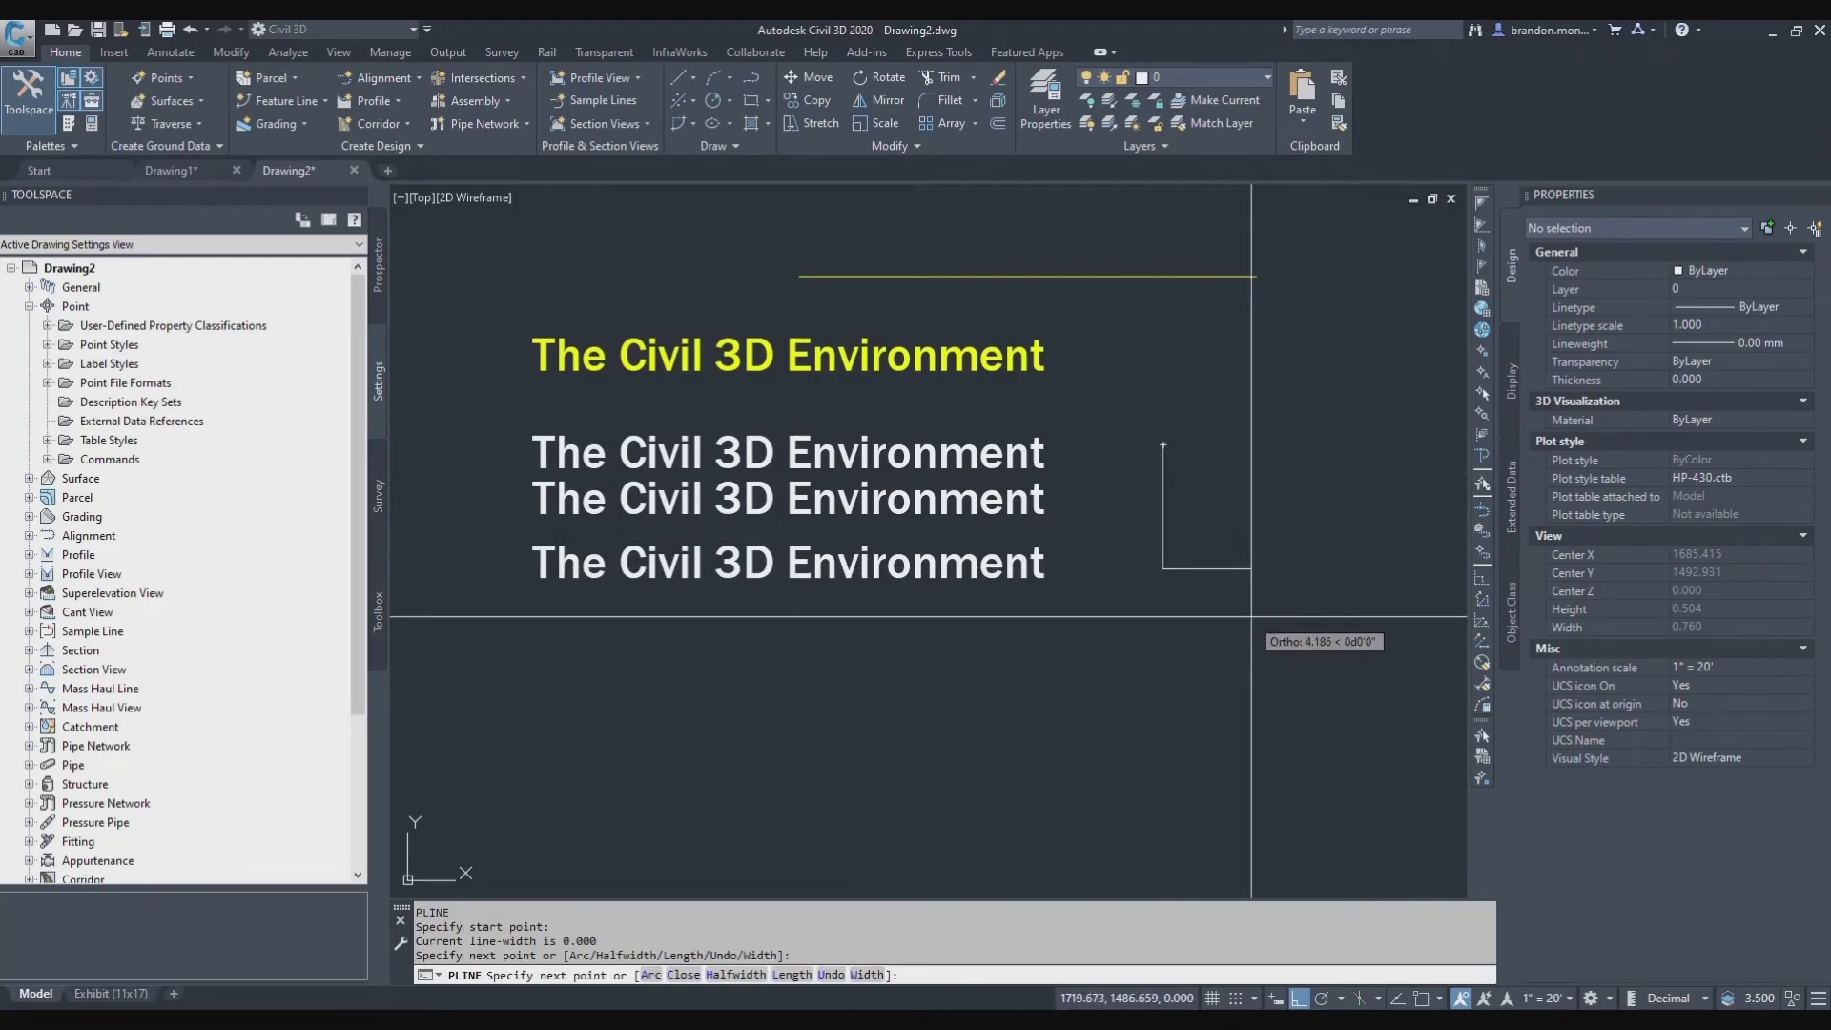
click(1254, 611)
click(1258, 708)
key(Return)
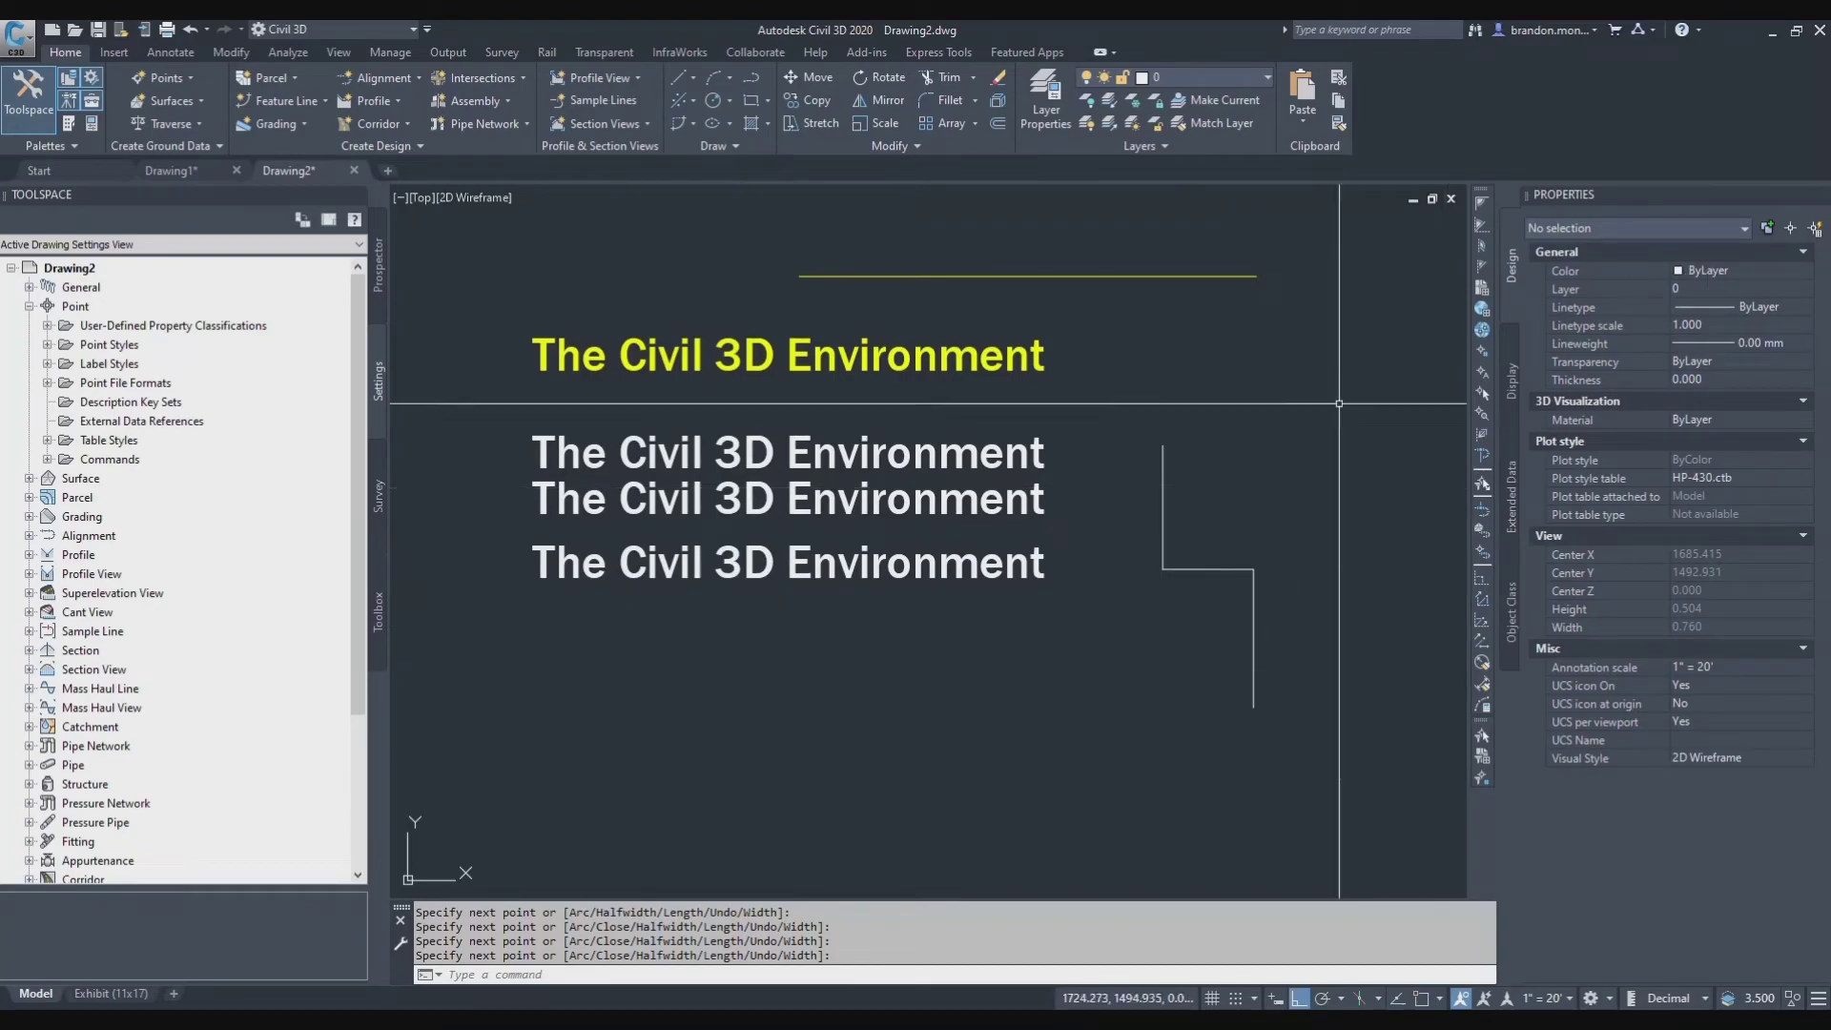
Set the default object color to Red and draw a squared spiral polyline right of the stepped one.
click(1804, 274)
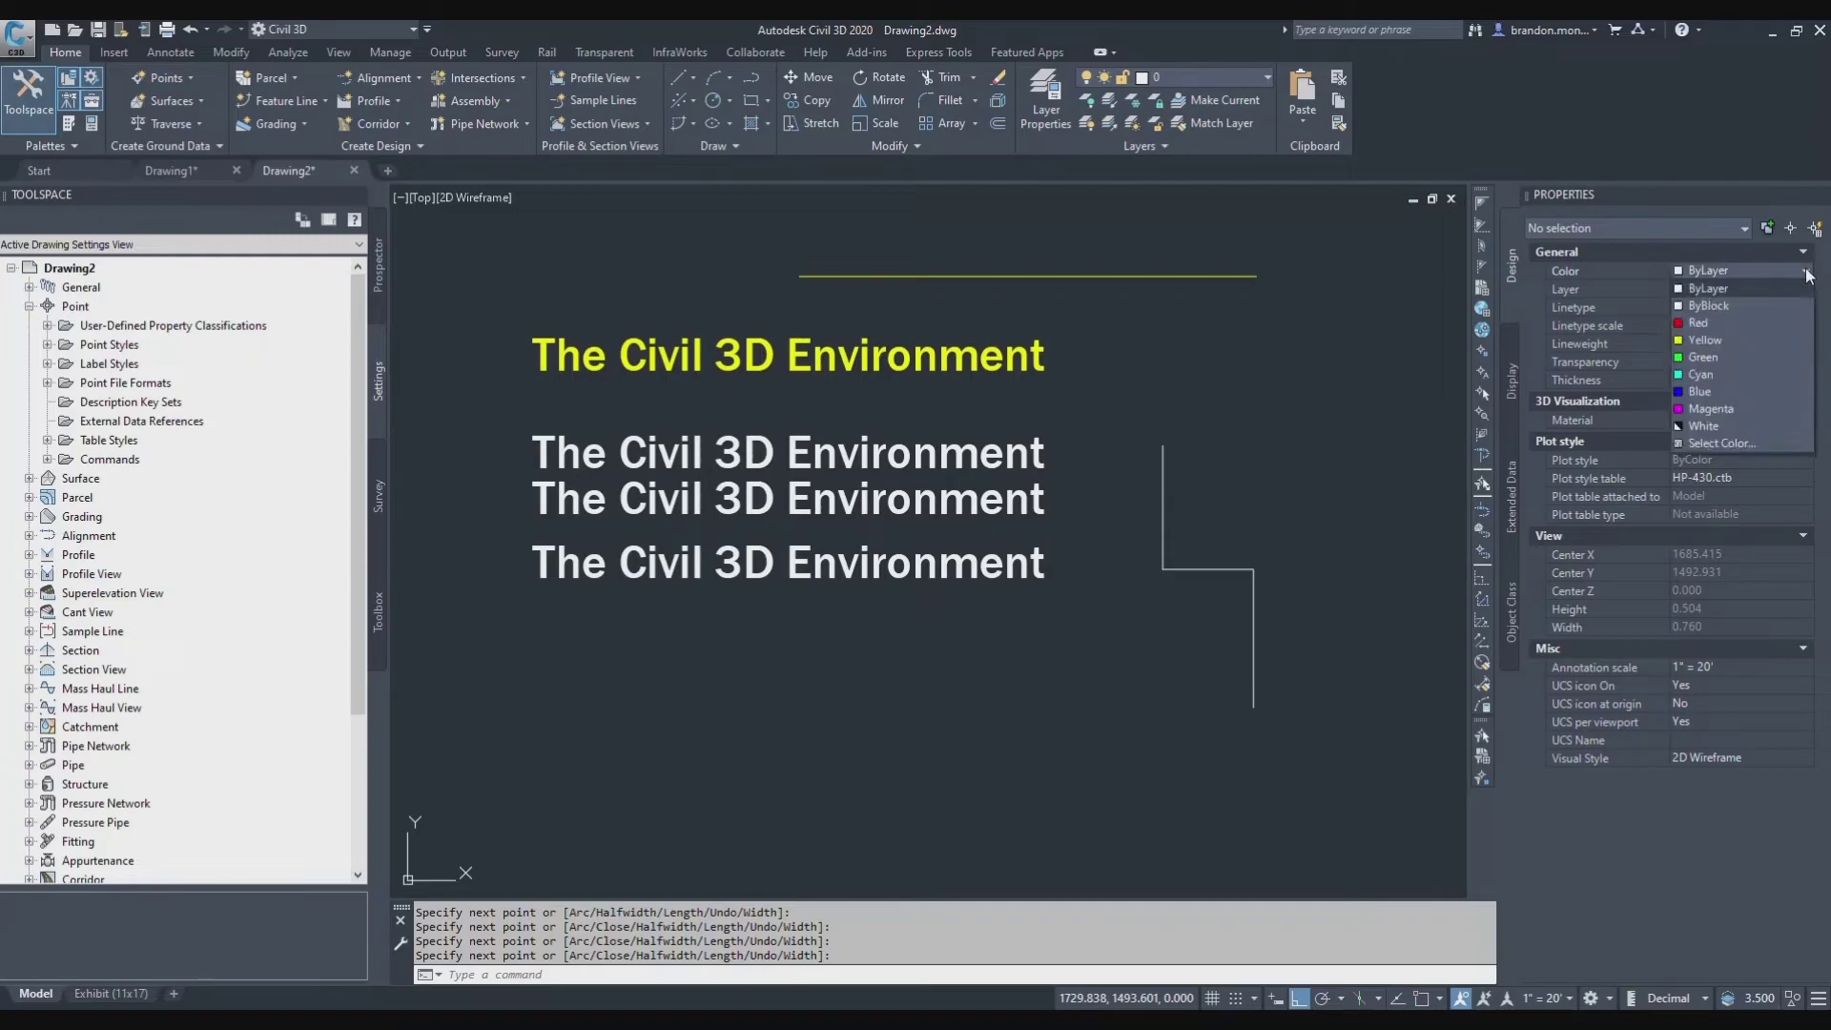
click(1707, 324)
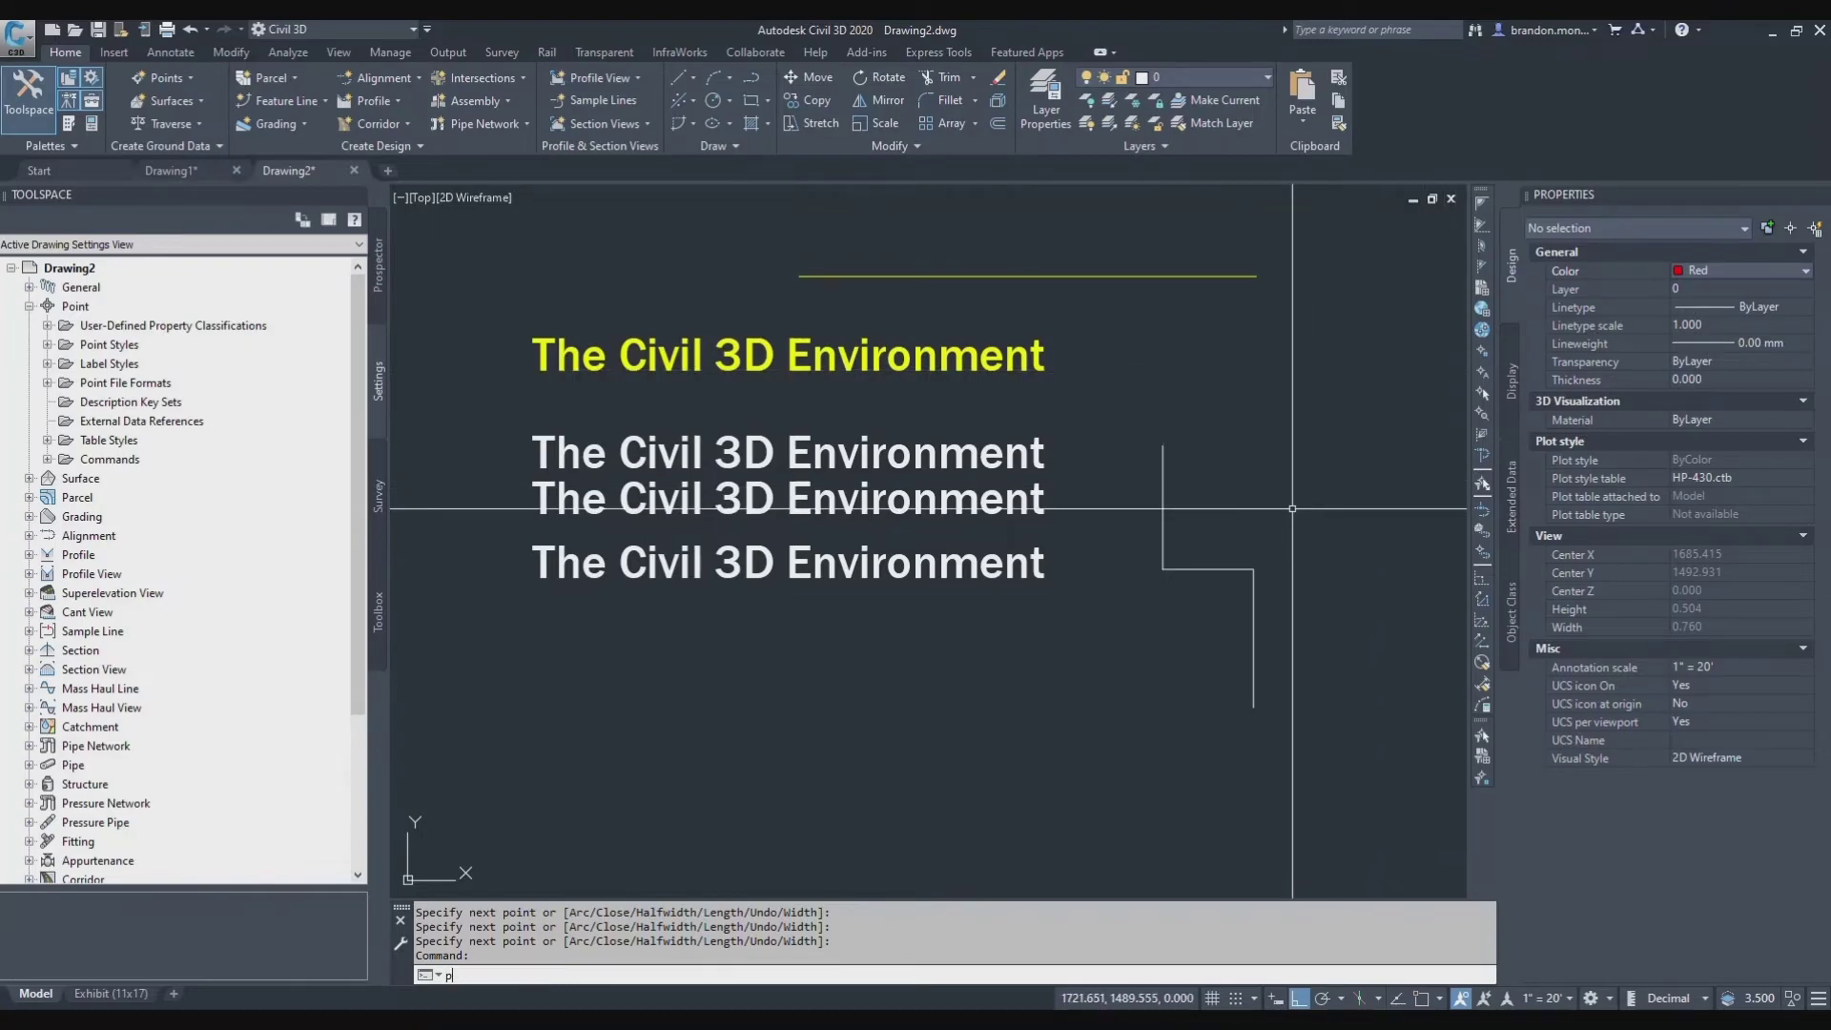
text(pl)
key(Return)
click(1247, 456)
click(1247, 502)
click(1329, 503)
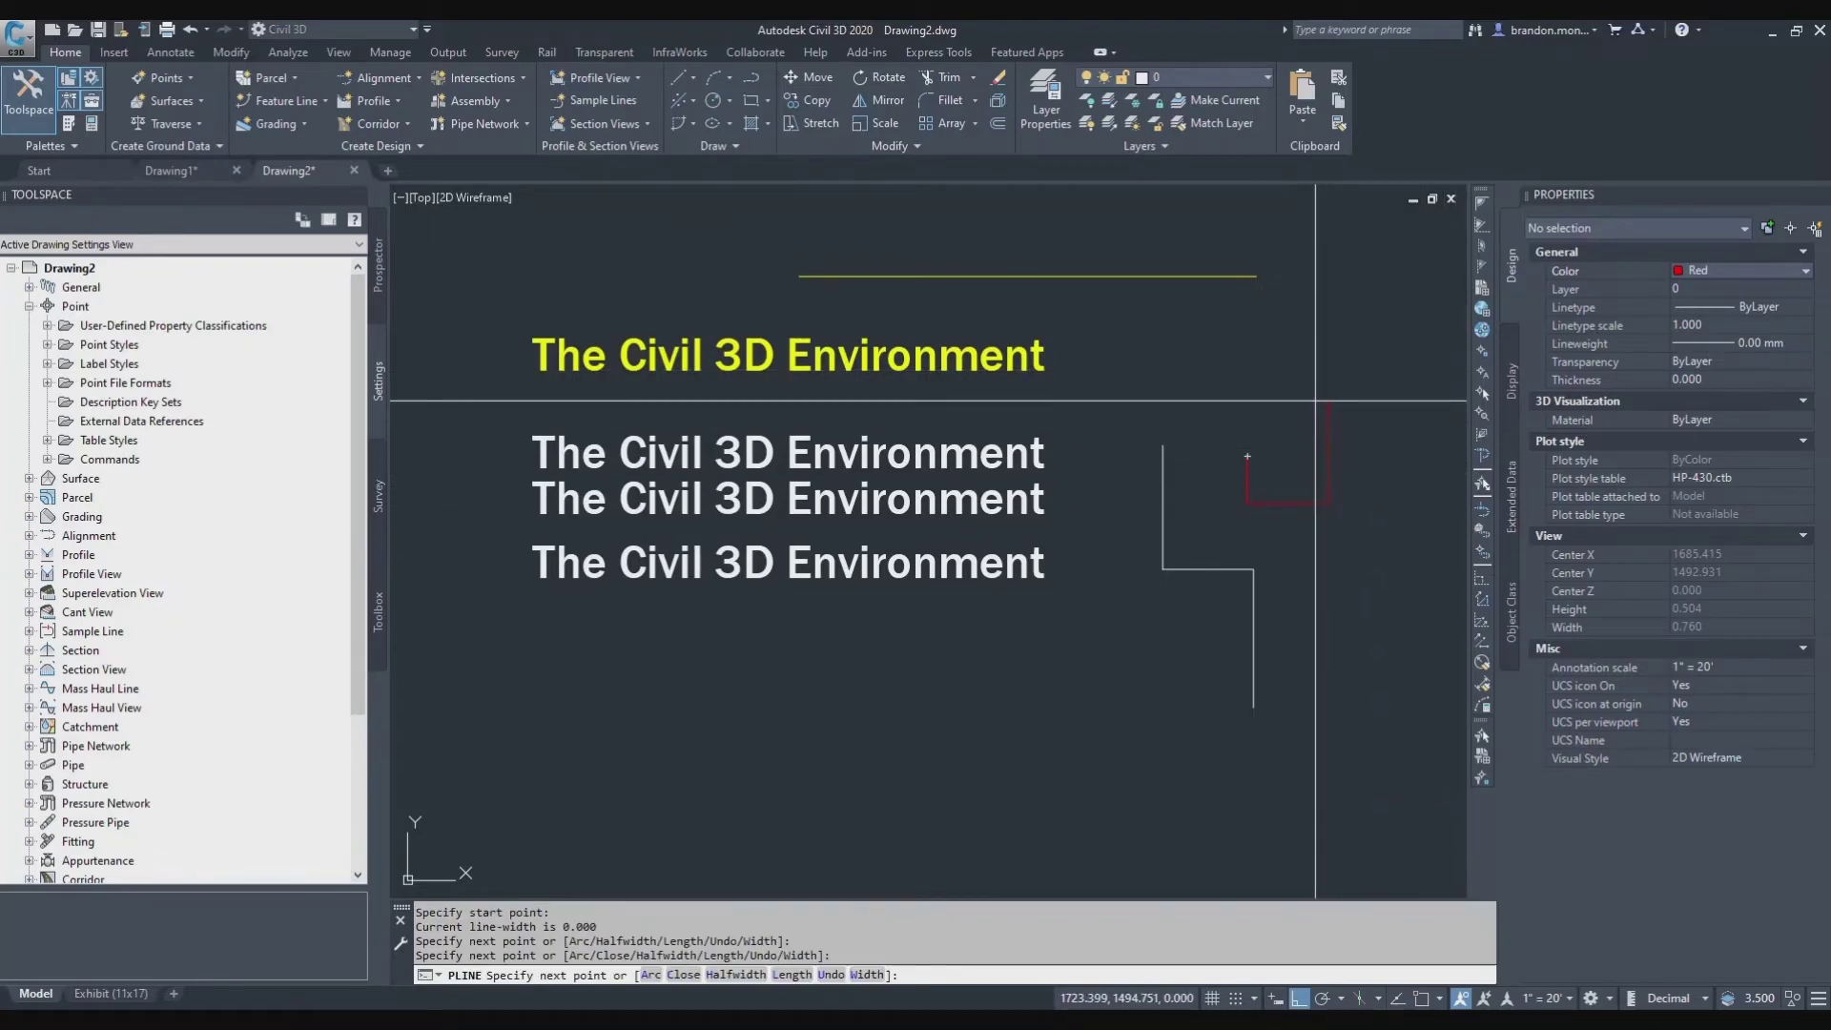
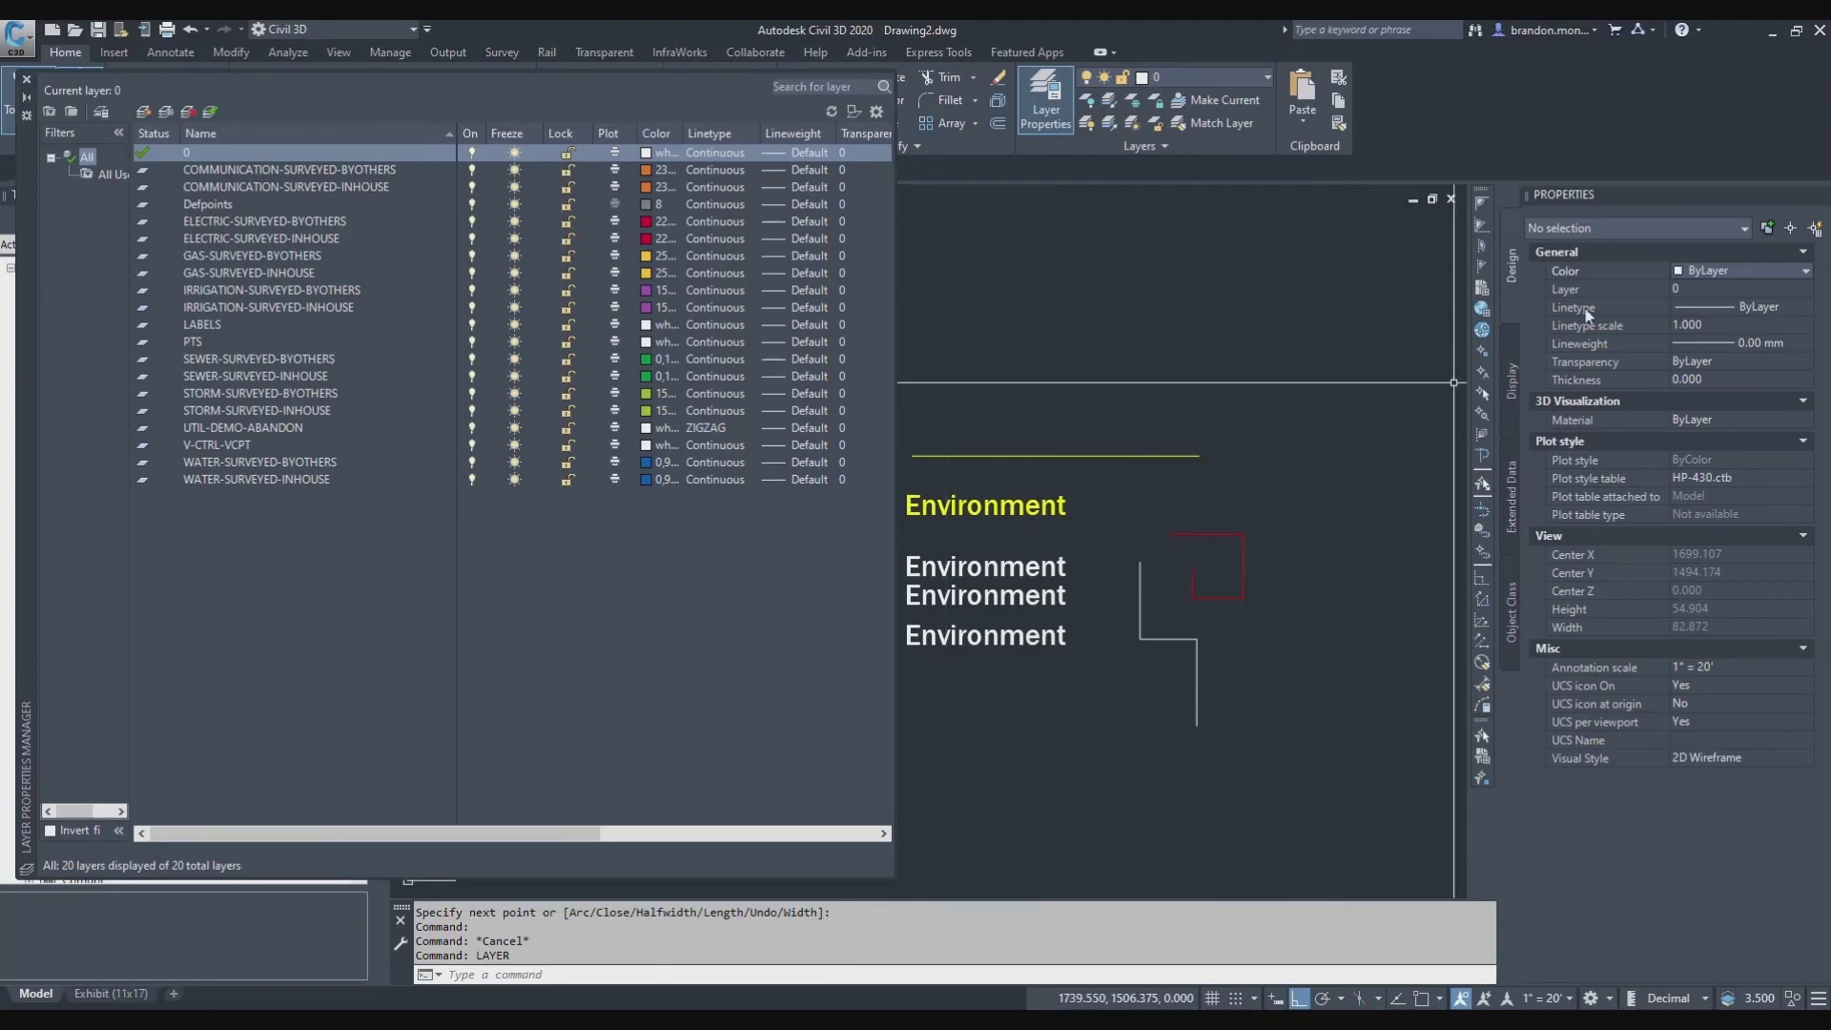
Close the Layer Properties Manager.
click(26, 84)
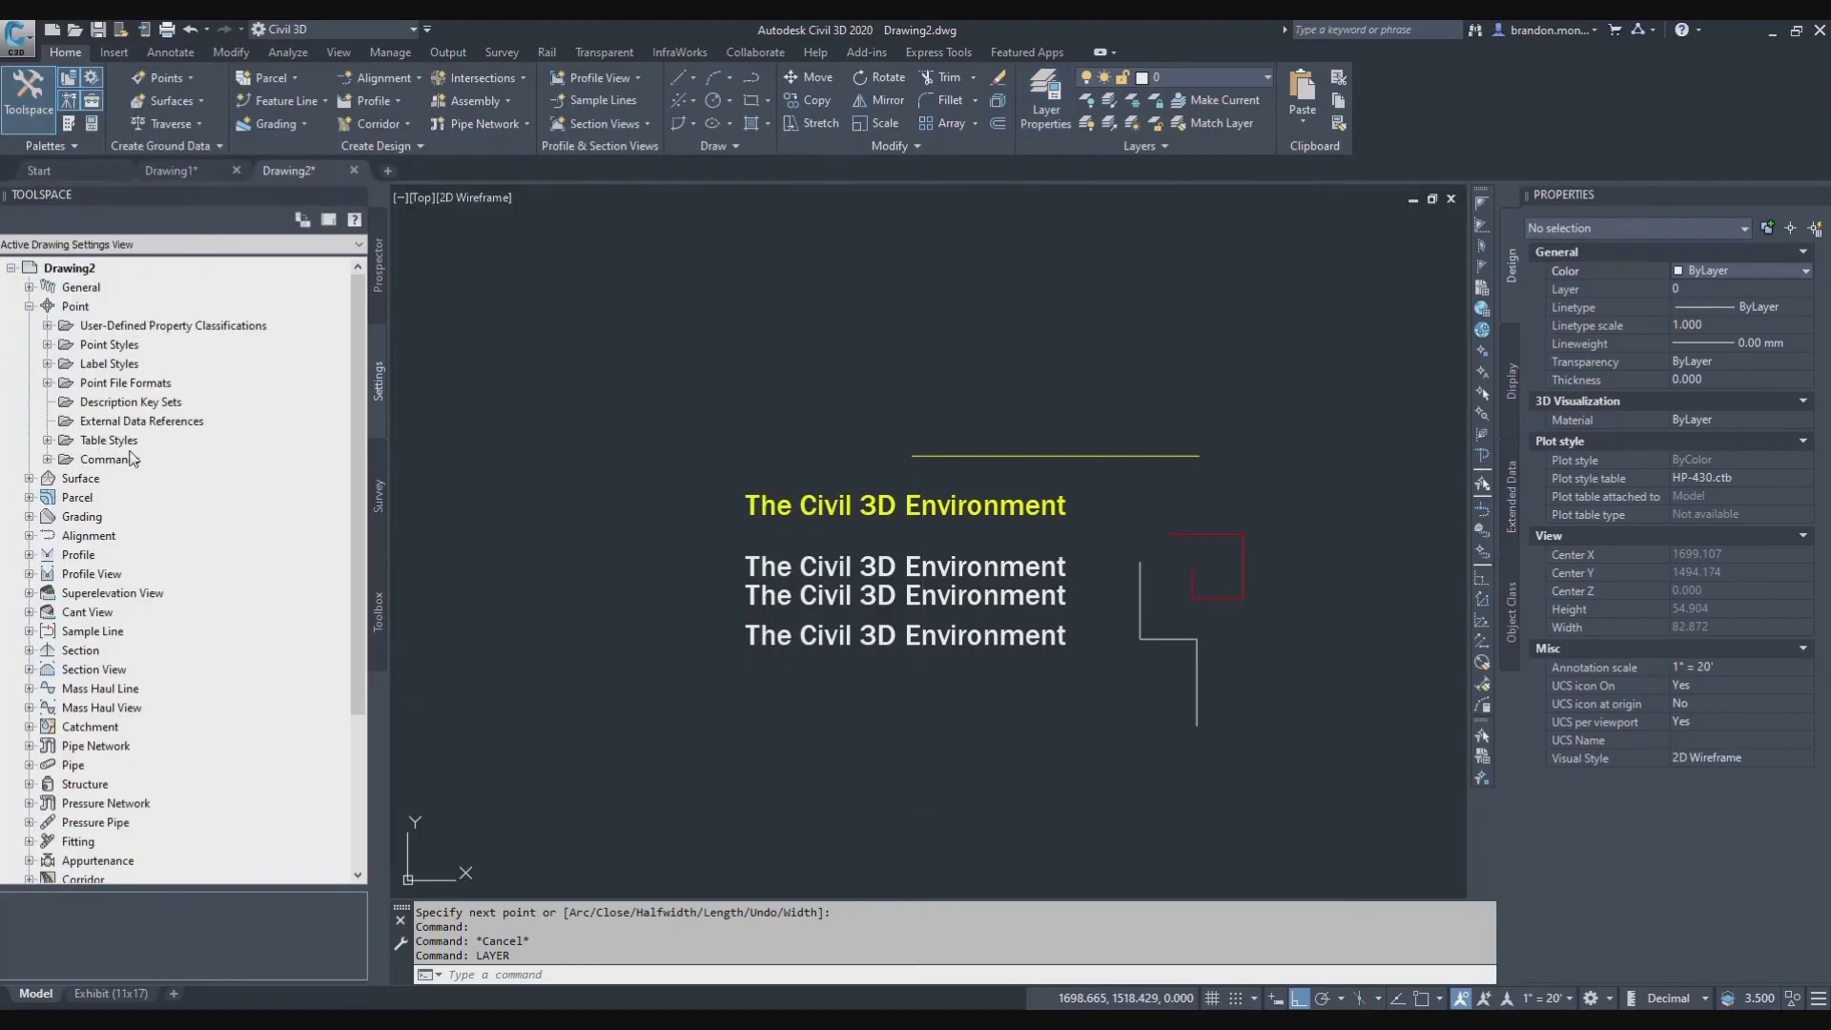